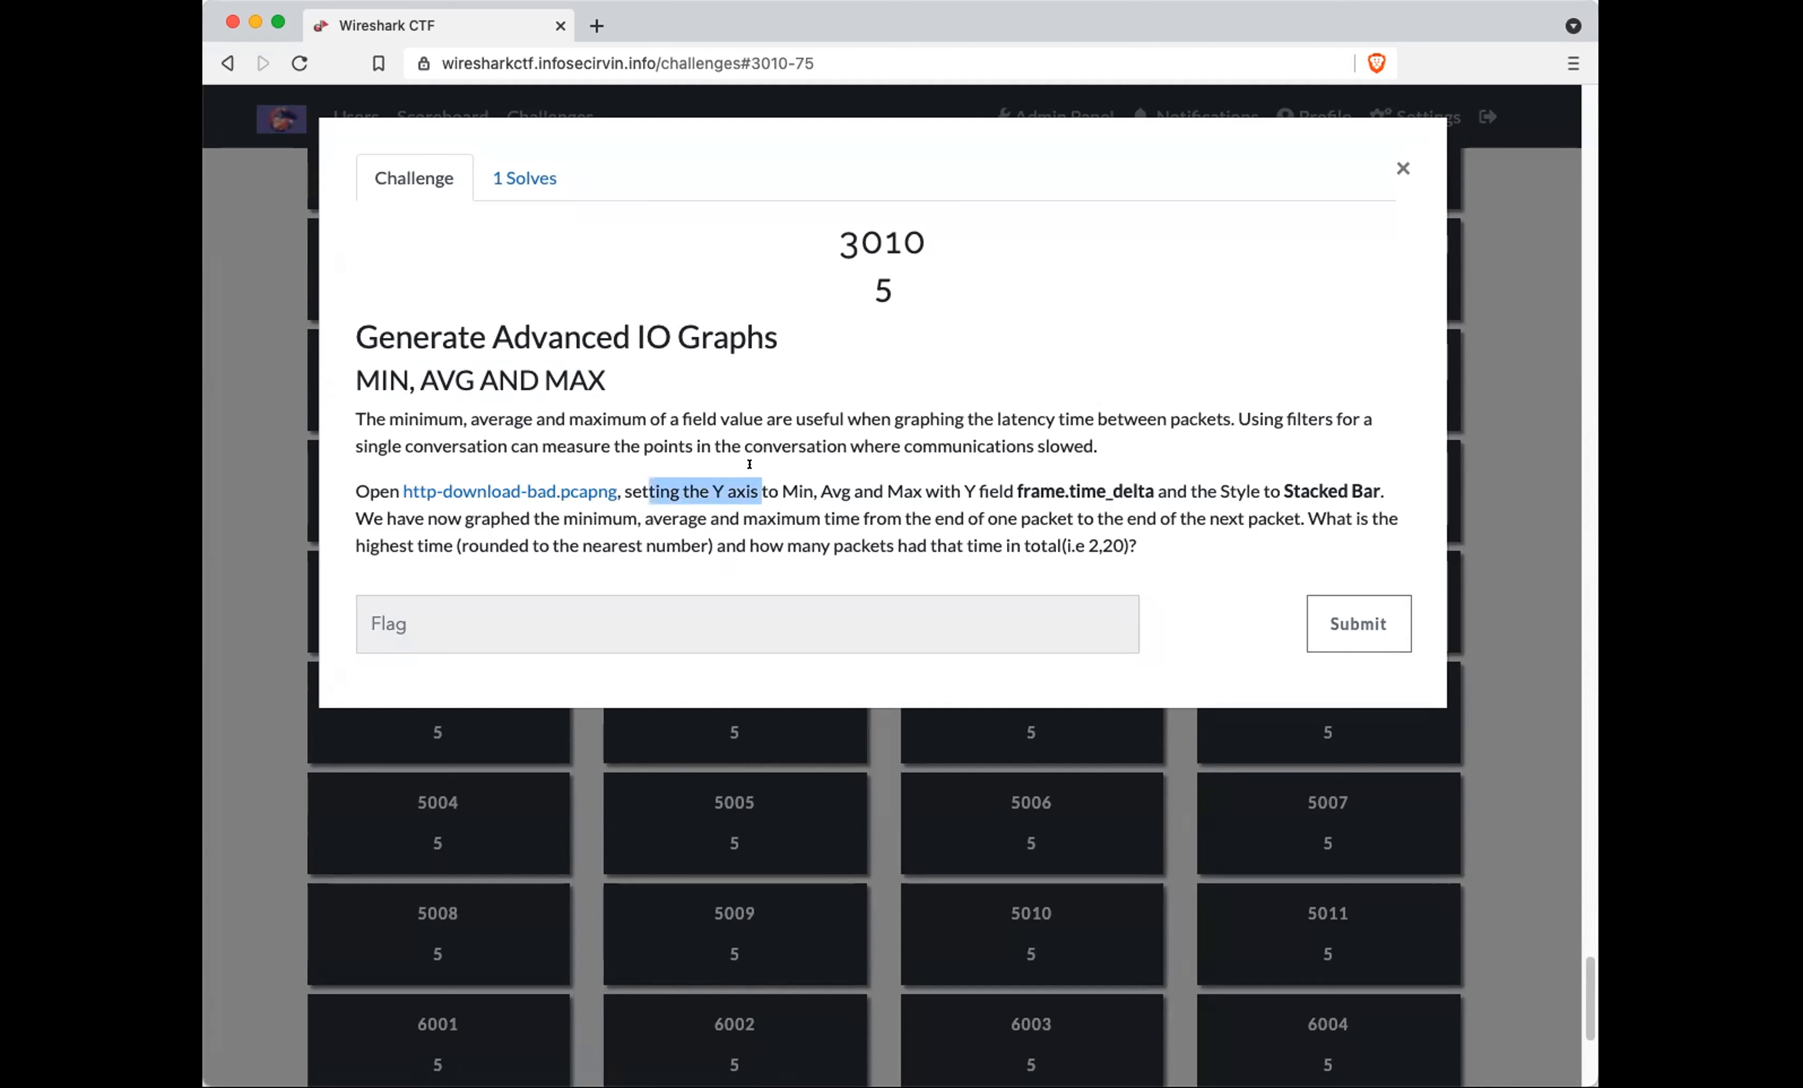
Read challenge 3010's instructions on the Y axis settings, Y field and graph style, and the question about the highest time and packet count
click(786, 476)
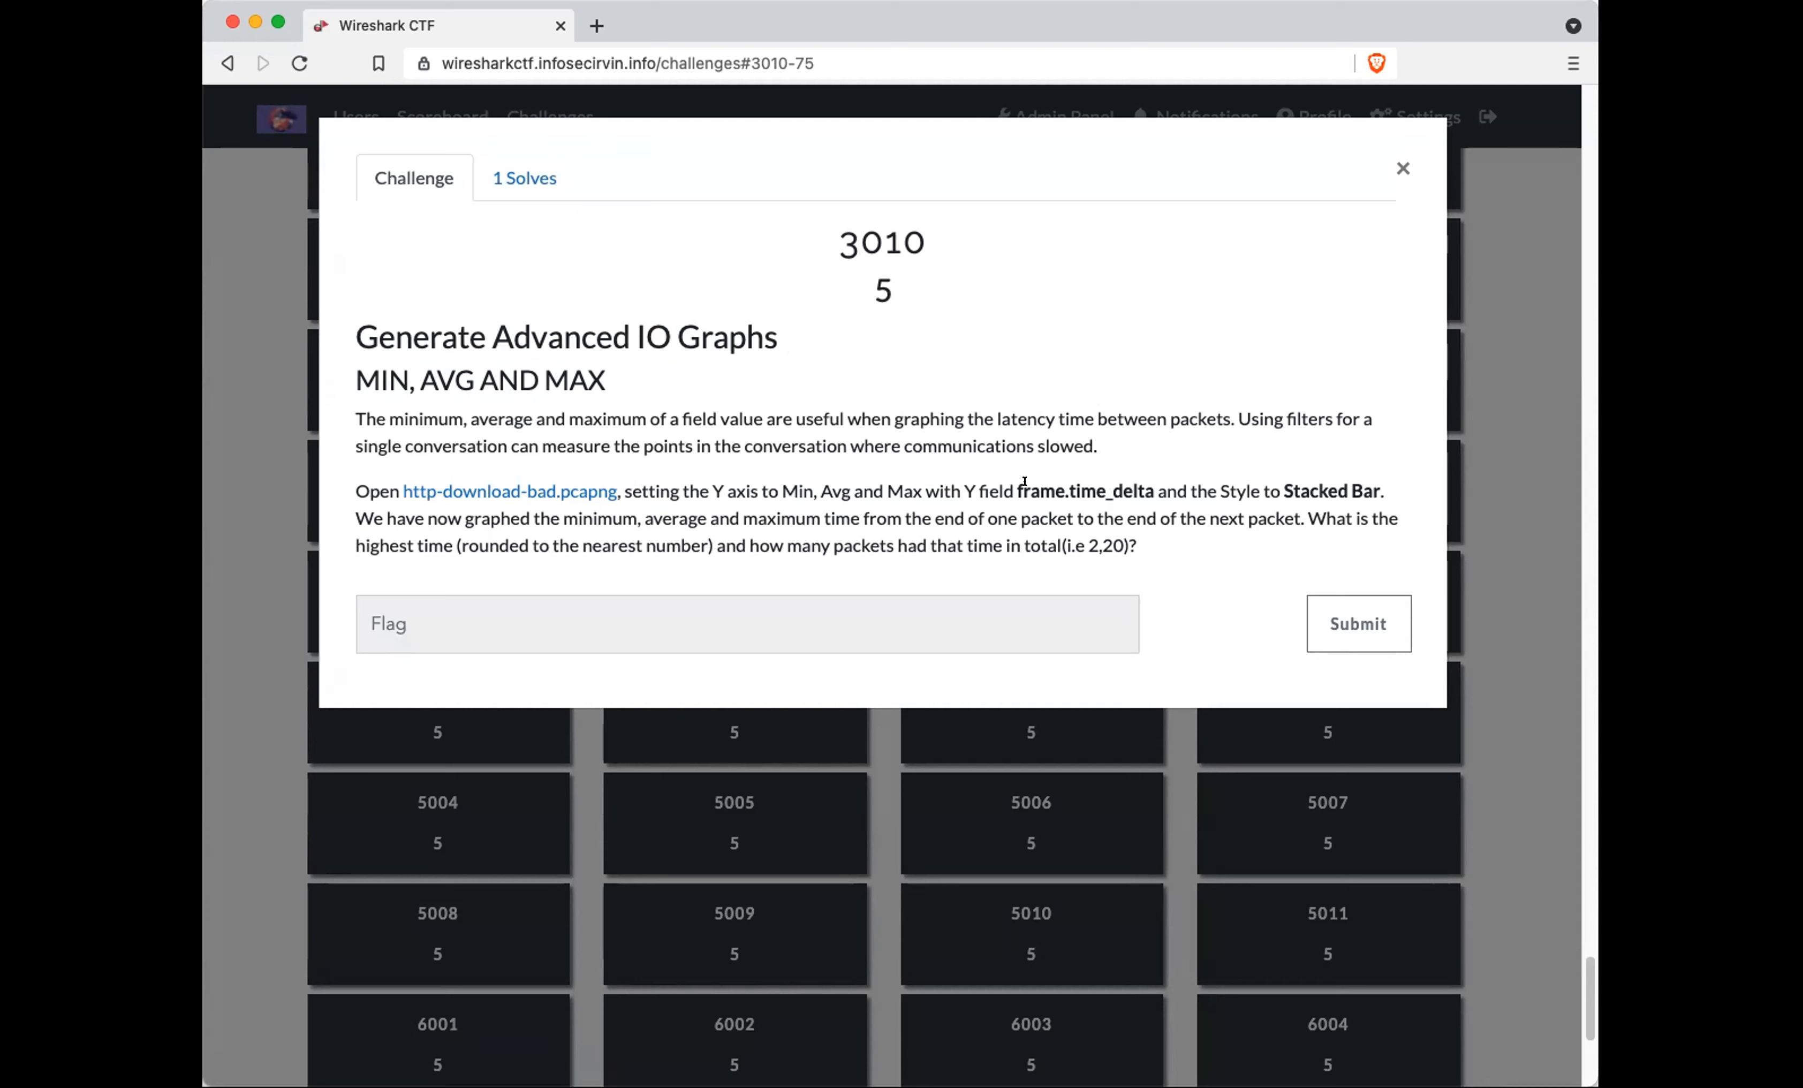
drag(1016, 482, 1146, 482)
click(1074, 497)
drag(1282, 487, 1383, 486)
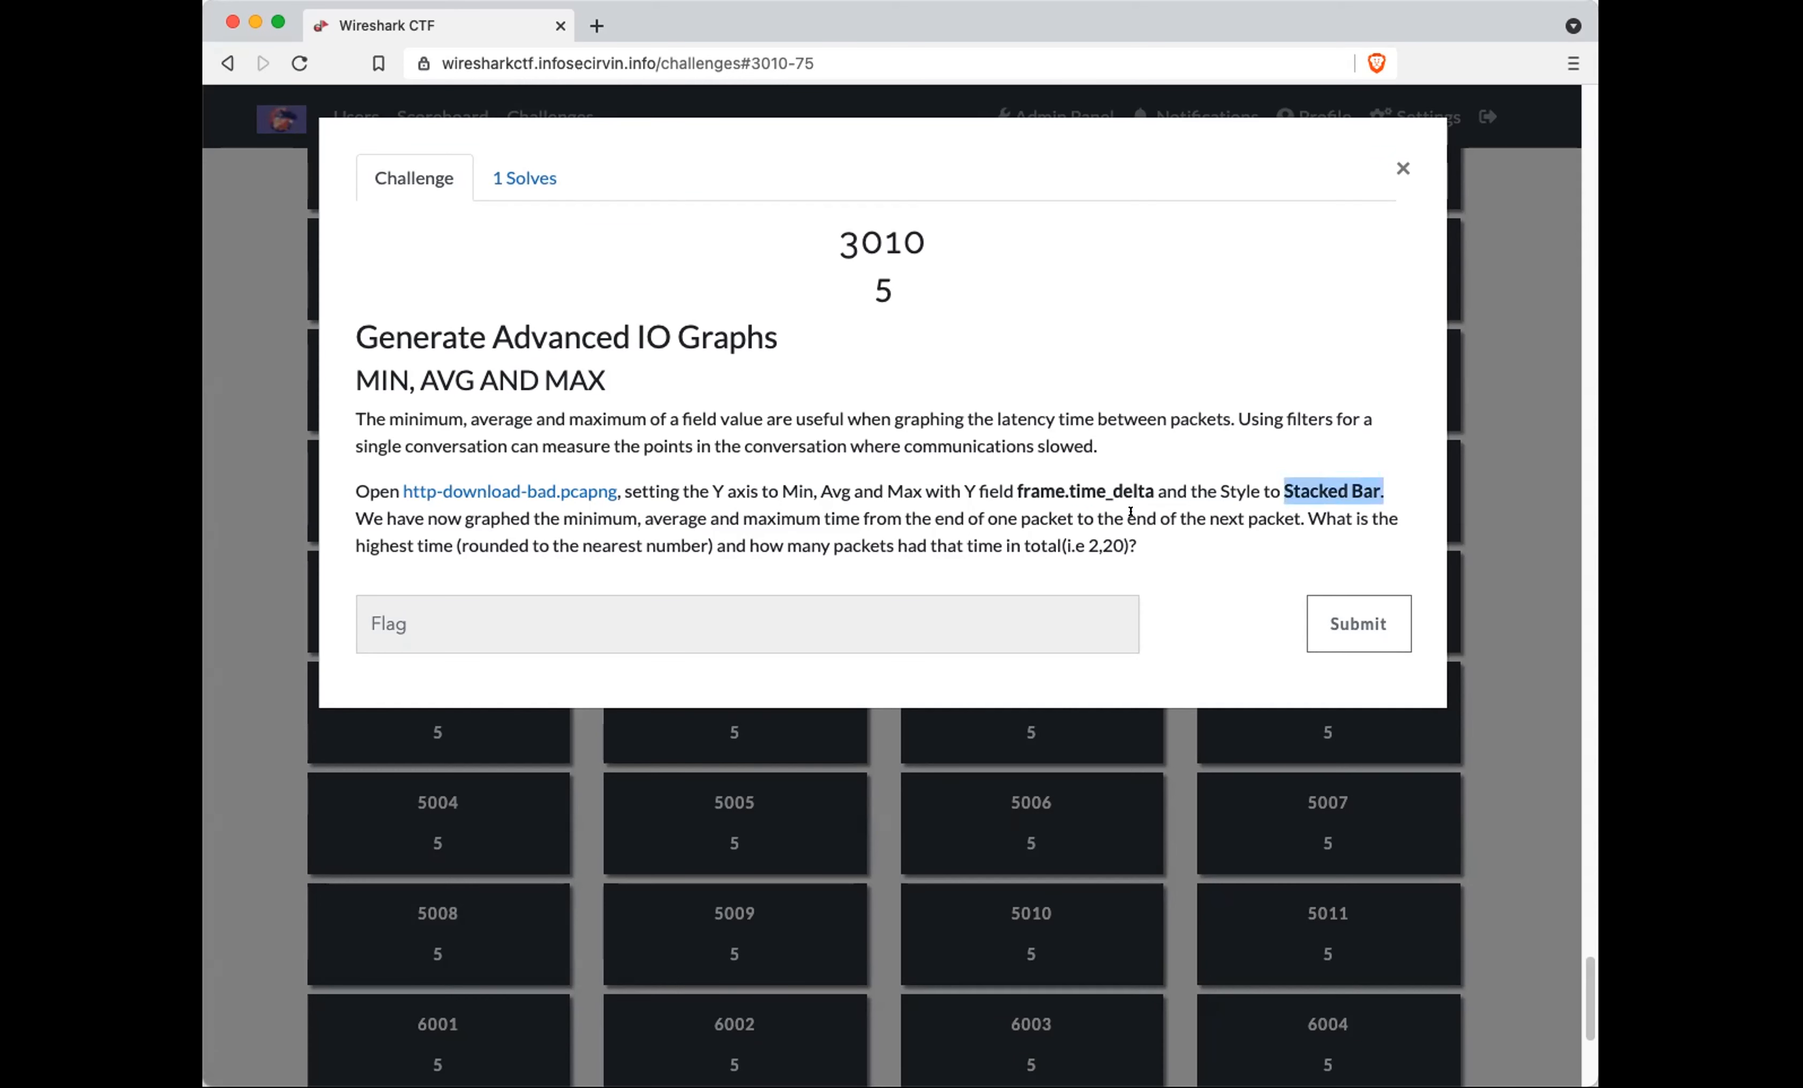
click(1188, 511)
drag(1306, 518, 1291, 535)
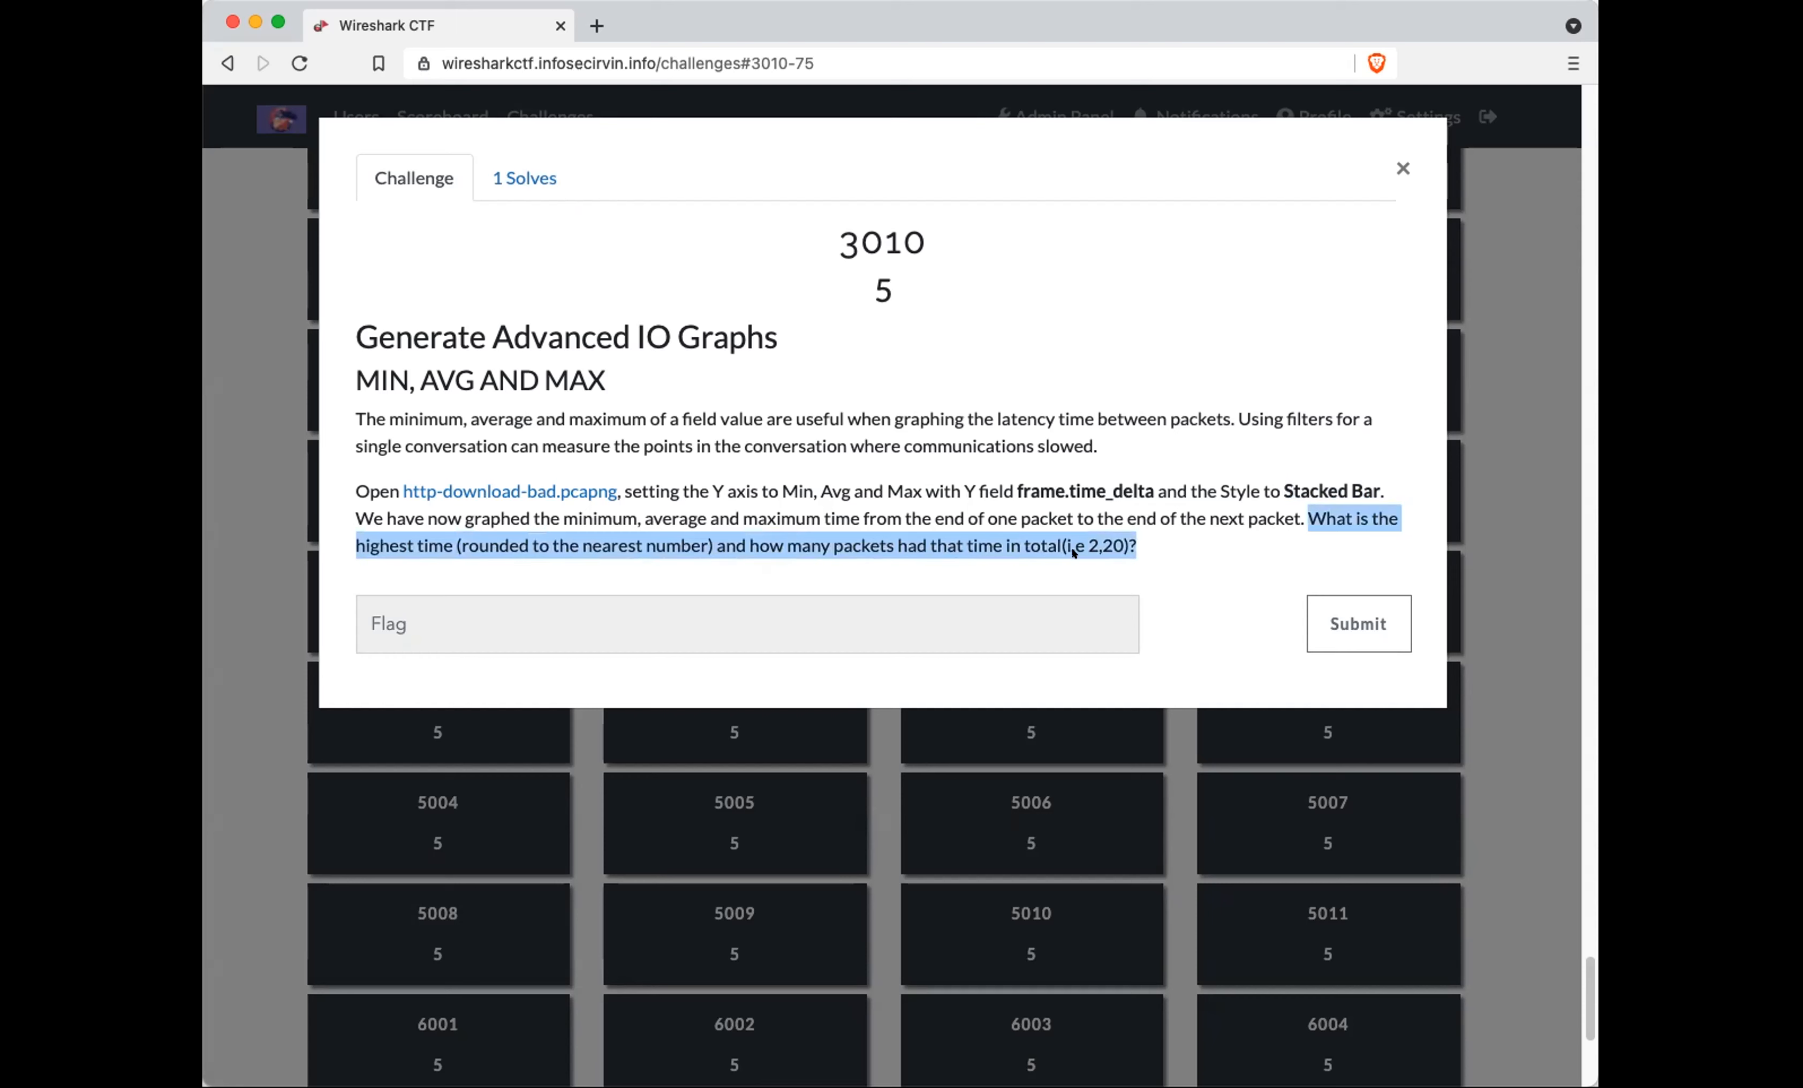
click(1023, 515)
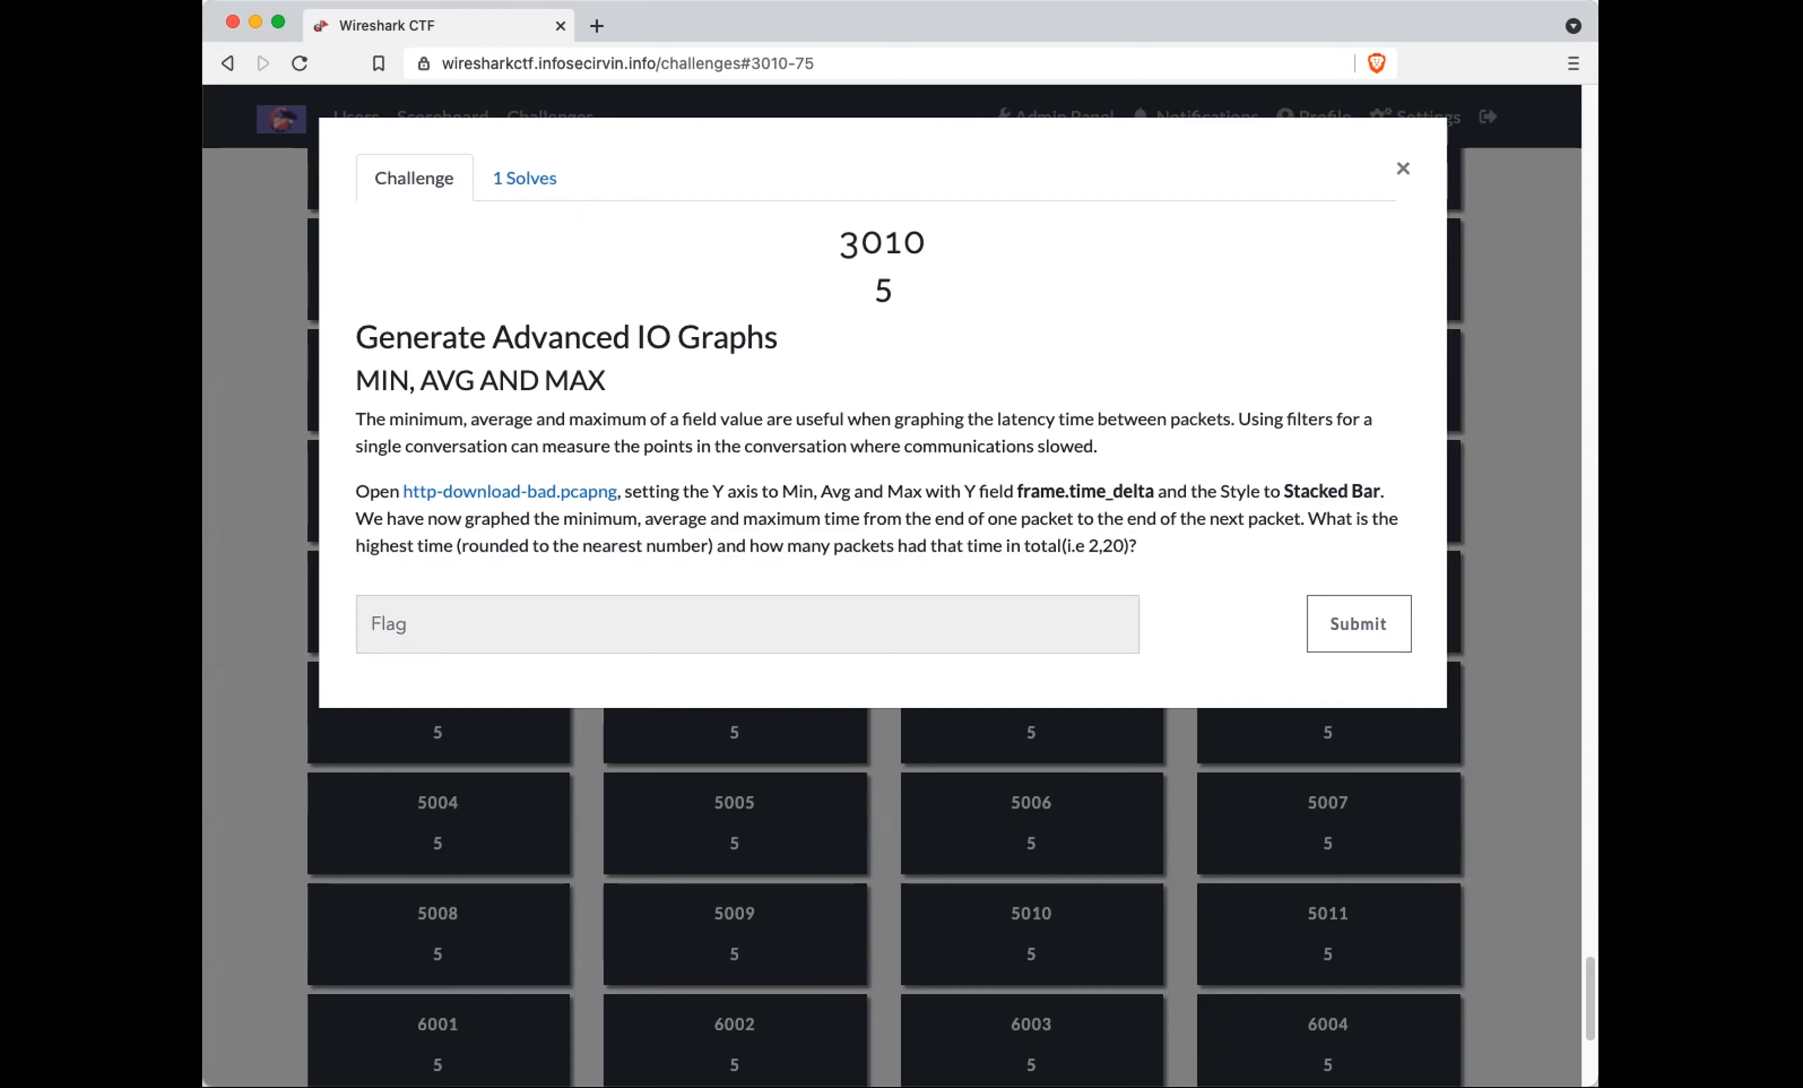
Switch to Wireshark and open the I/O Graphs window for http-download-bad.pcapng
key(super+Tab)
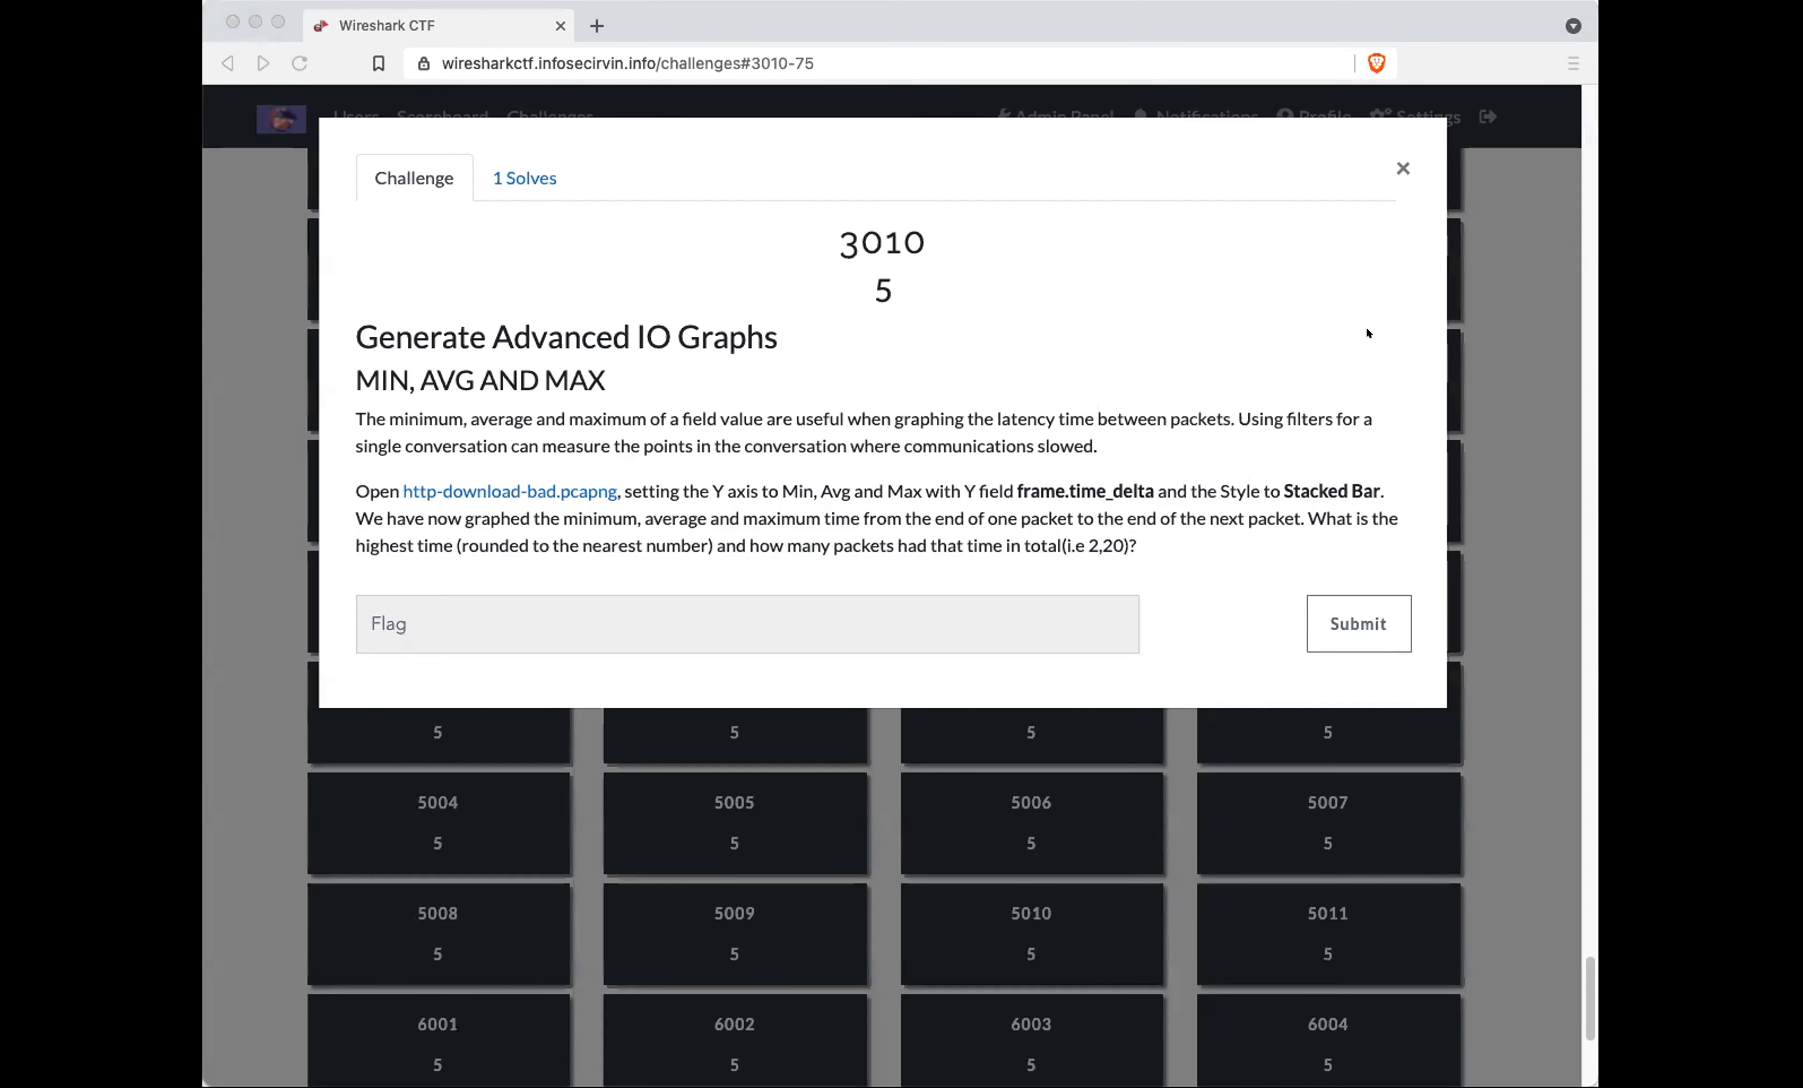
key(super+Tab)
click(22, 1)
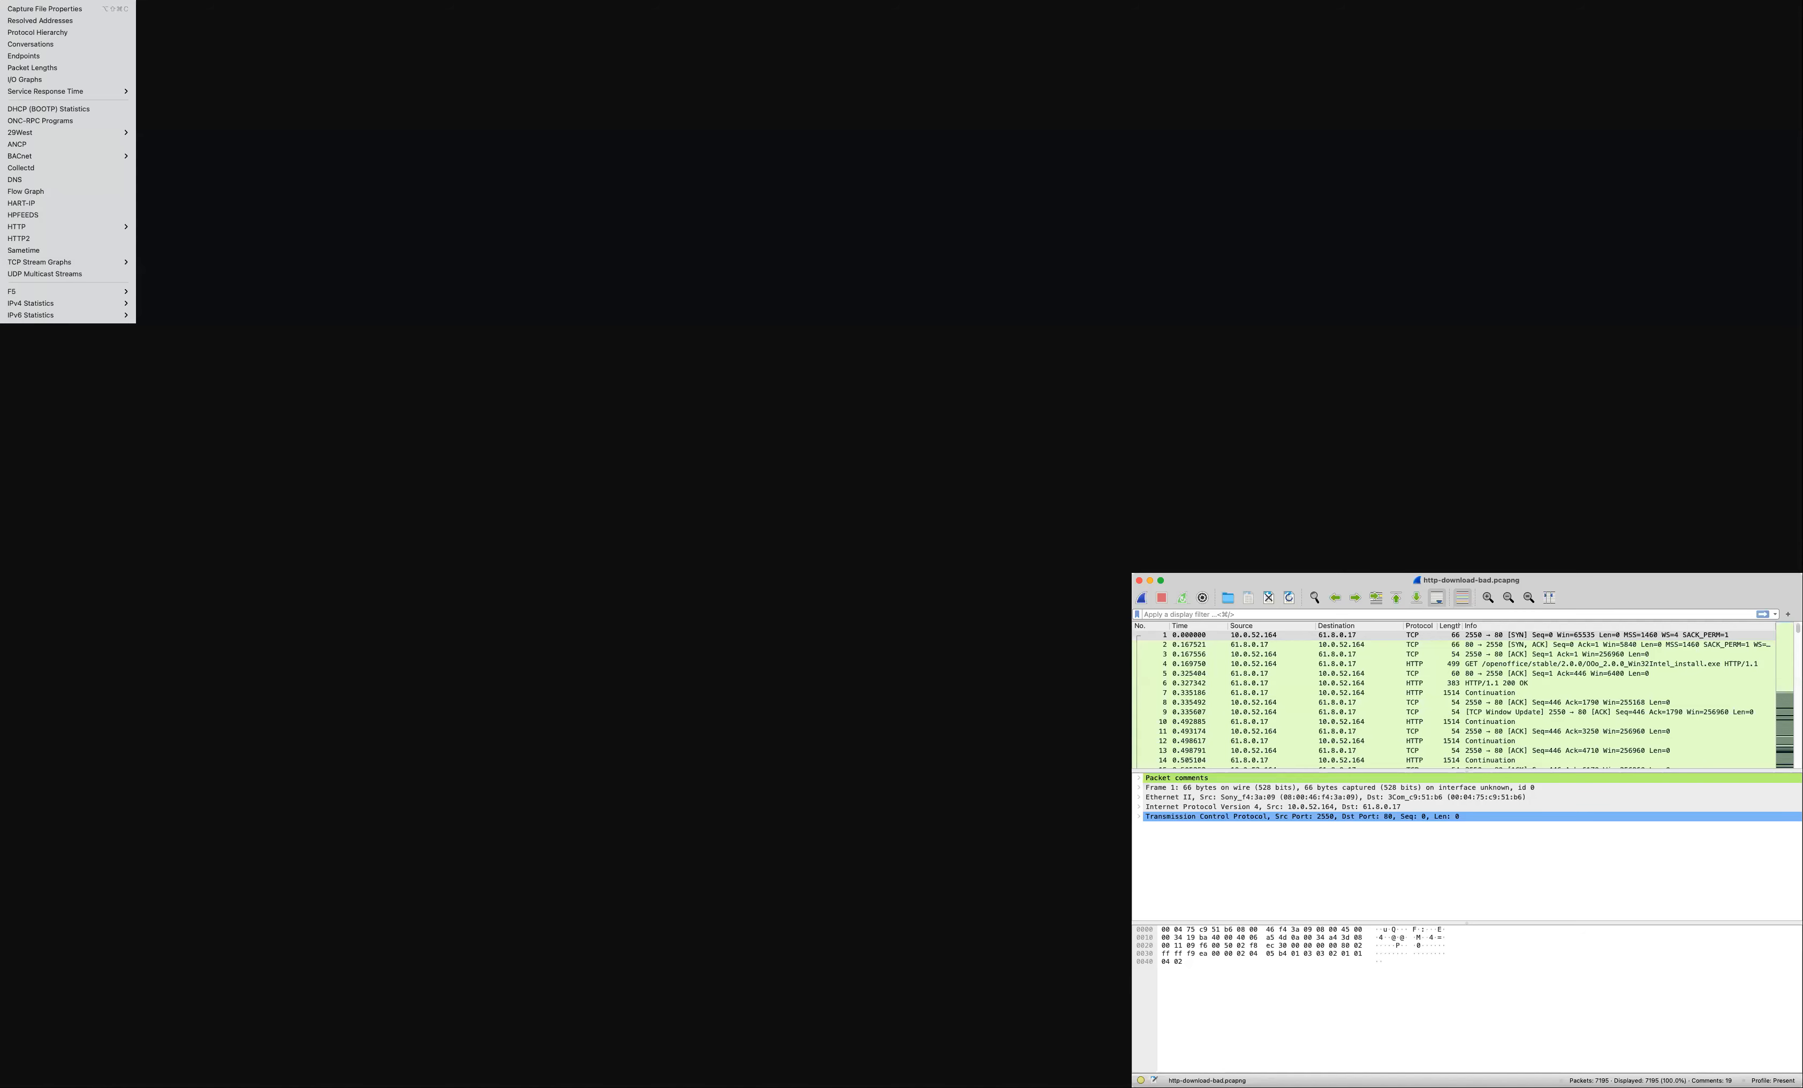
click(47, 79)
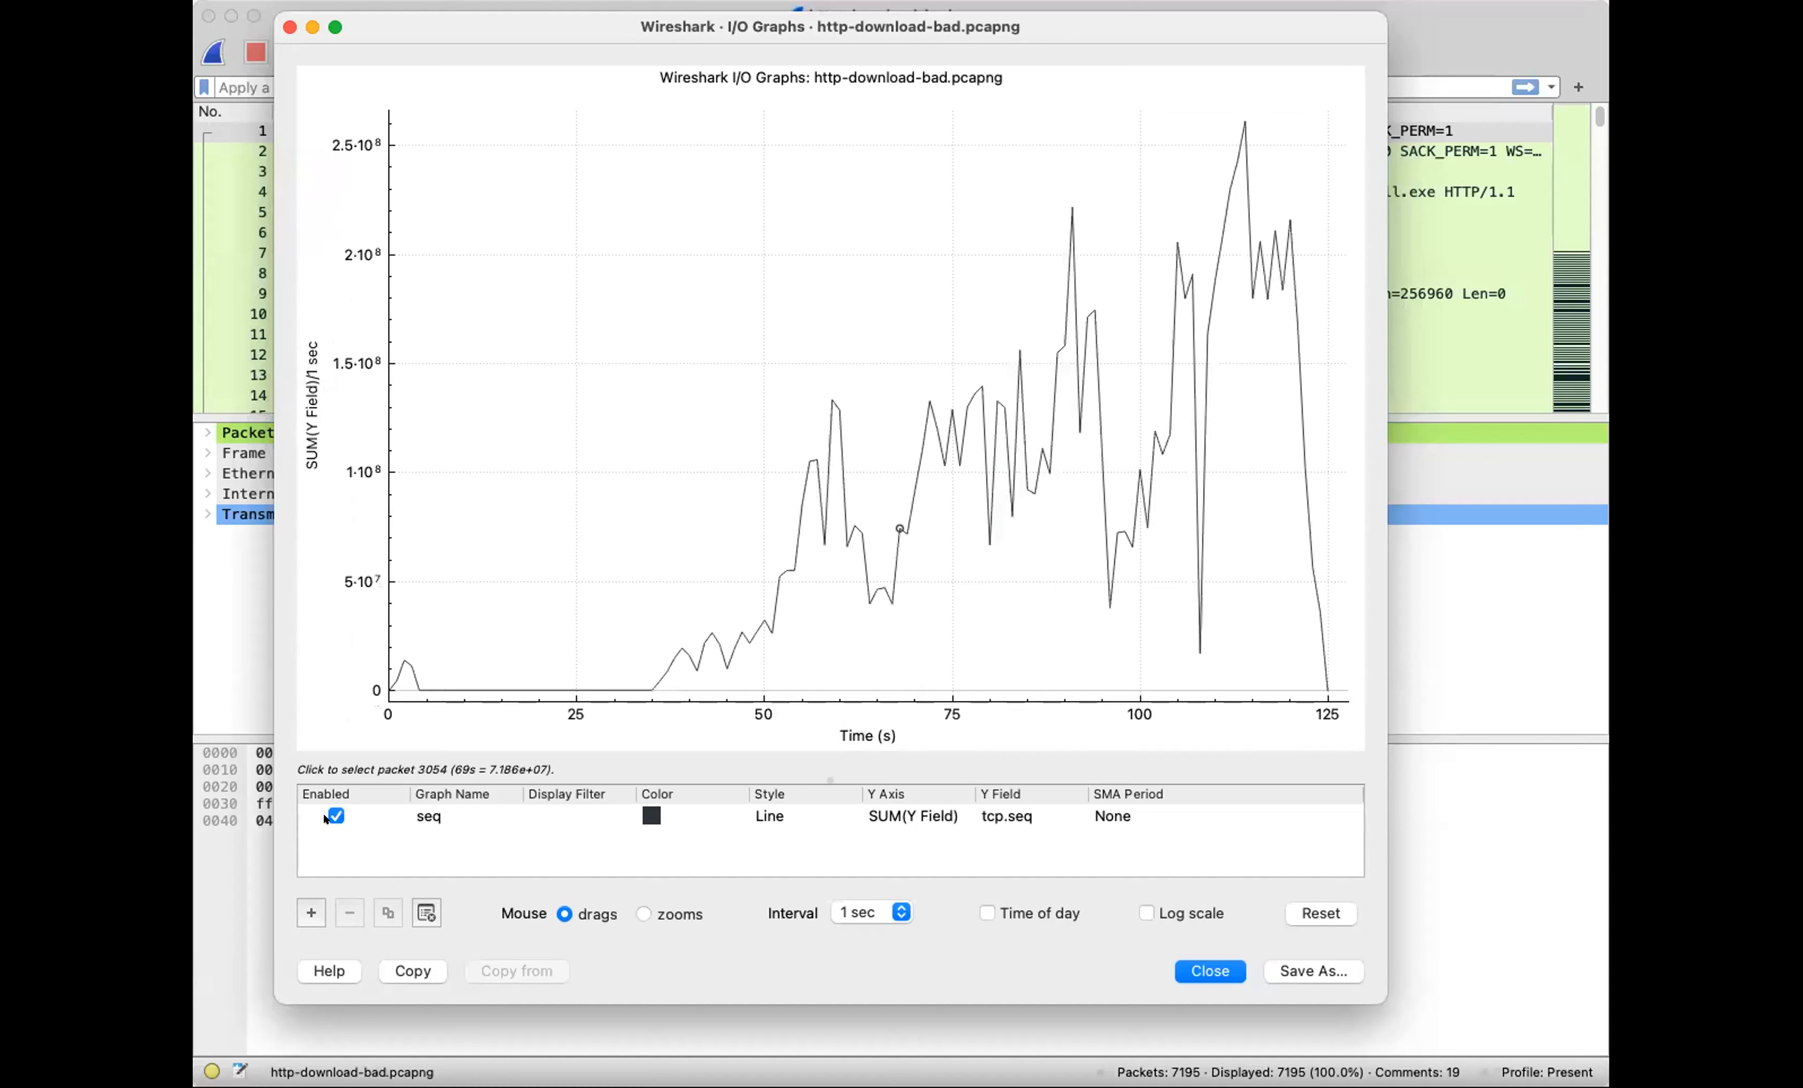
Remove the existing seq graph from the I/O graph list and add three new graphs
click(364, 820)
click(344, 905)
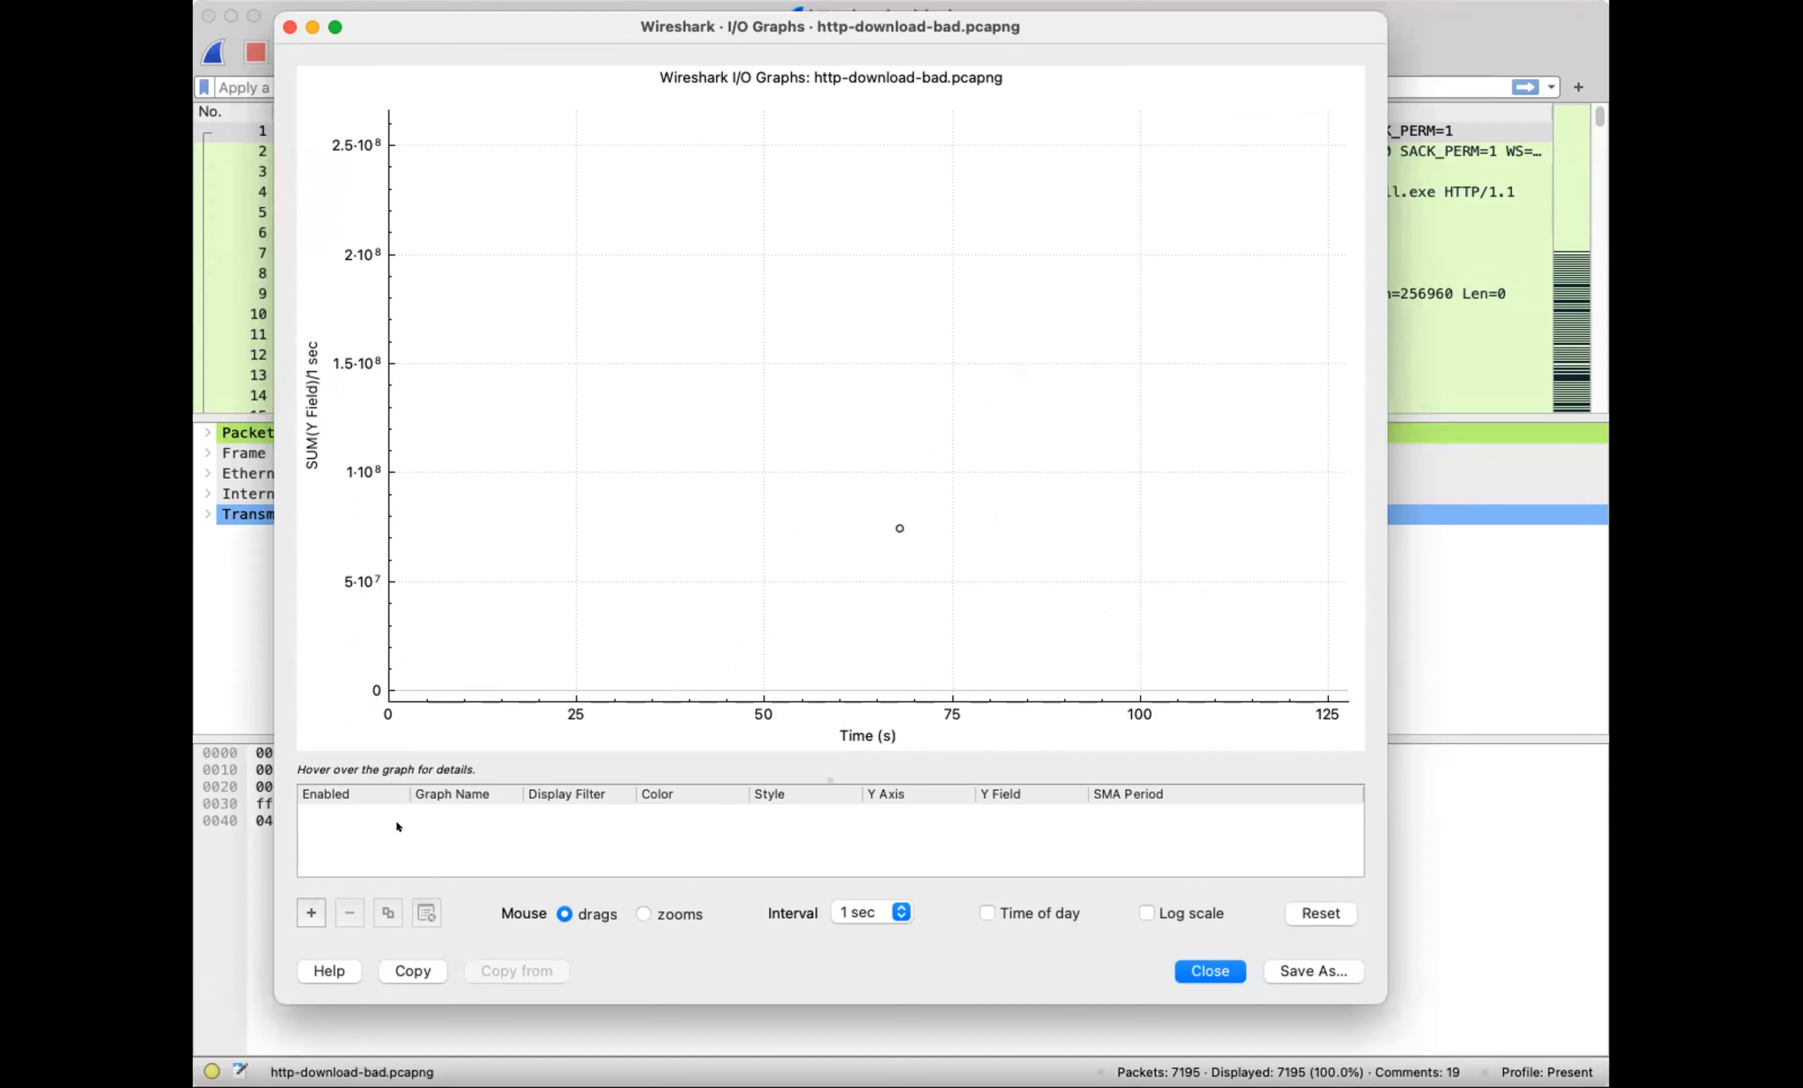
click(312, 912)
click(311, 911)
click(311, 912)
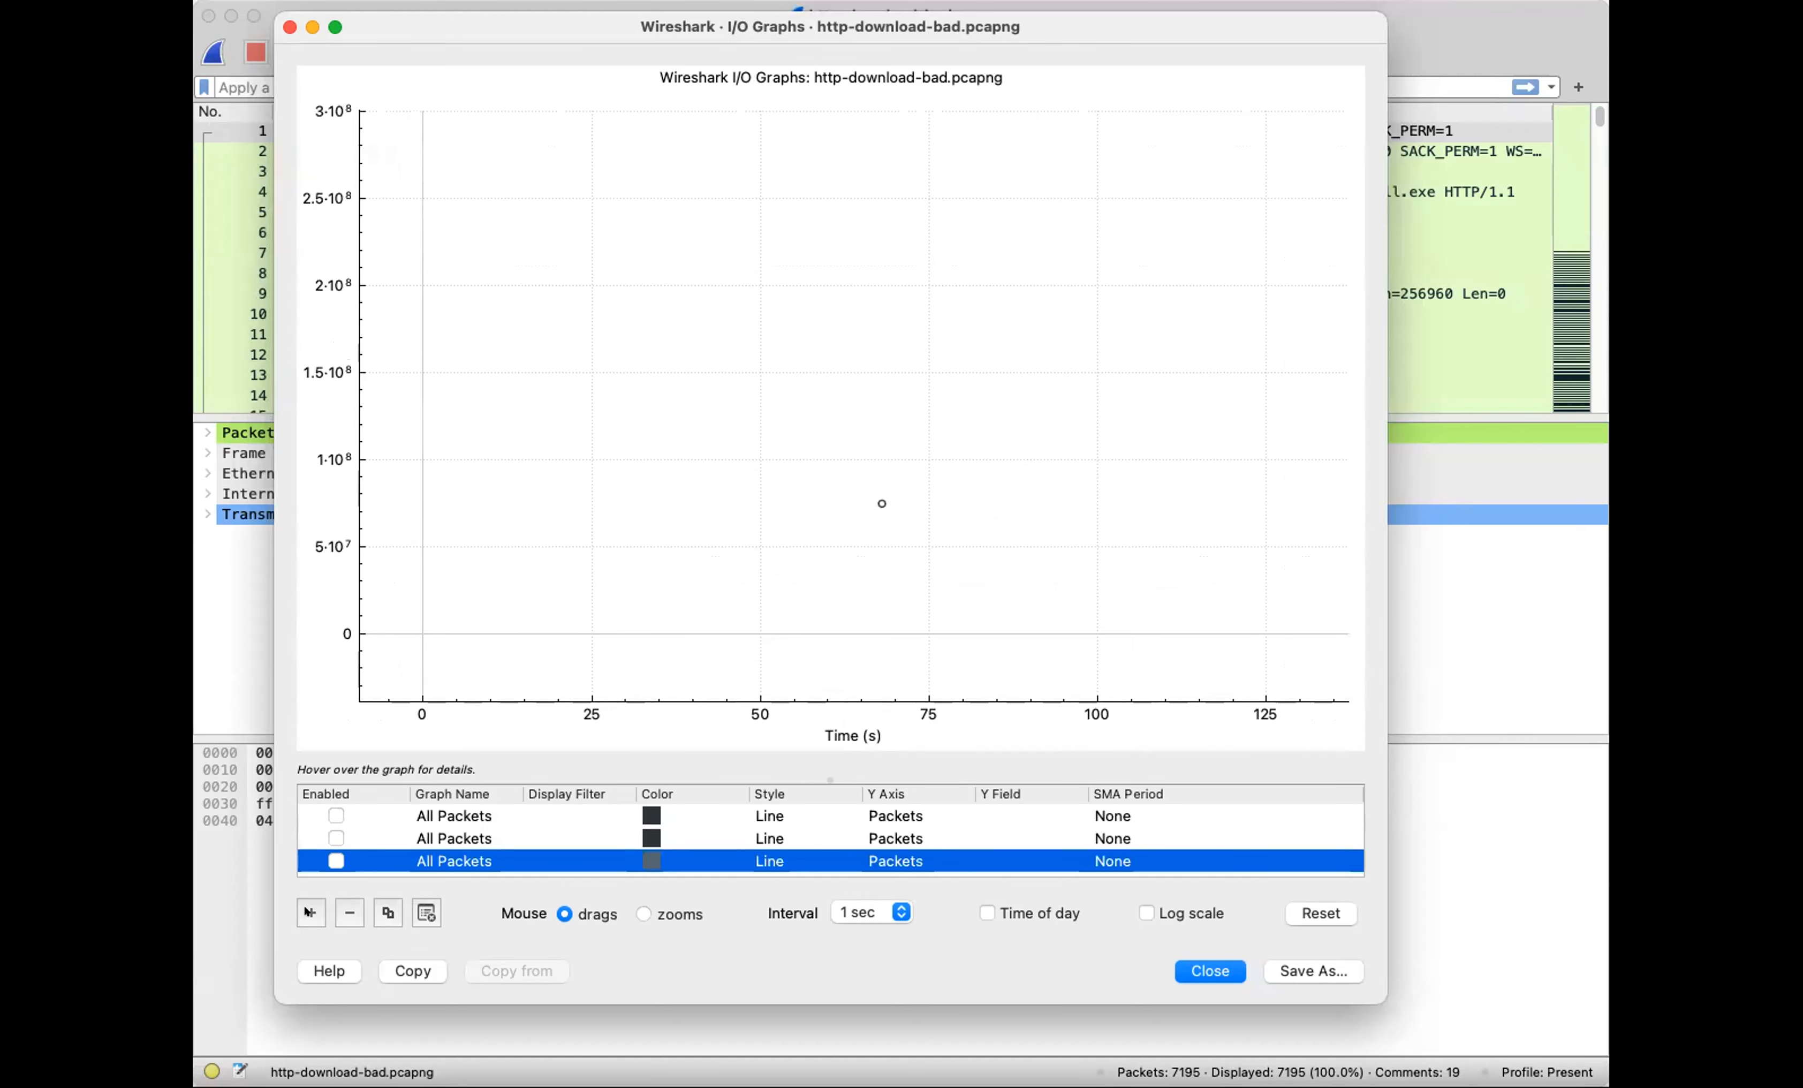
Rename the three new graphs min, avg and max, in that order
double_click(418, 814)
text(min)
double_click(440, 837)
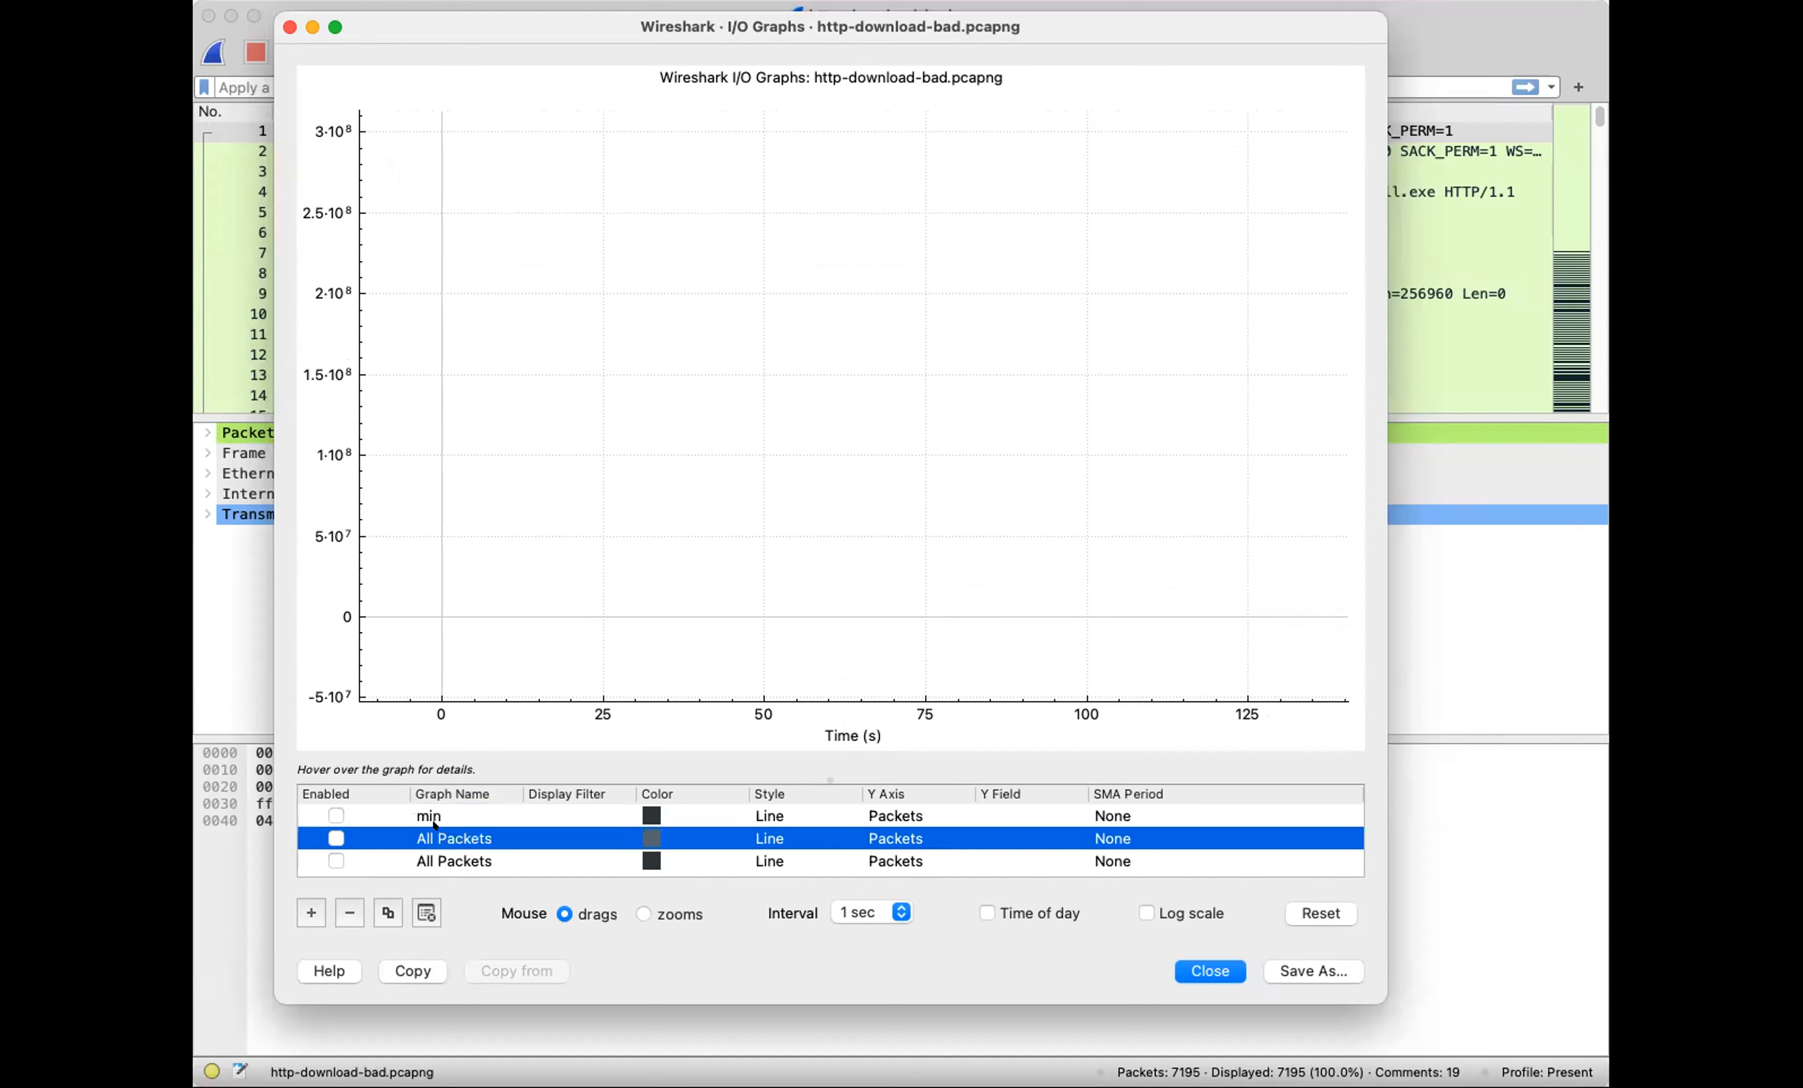
text(avg)
double_click(469, 859)
text(max)
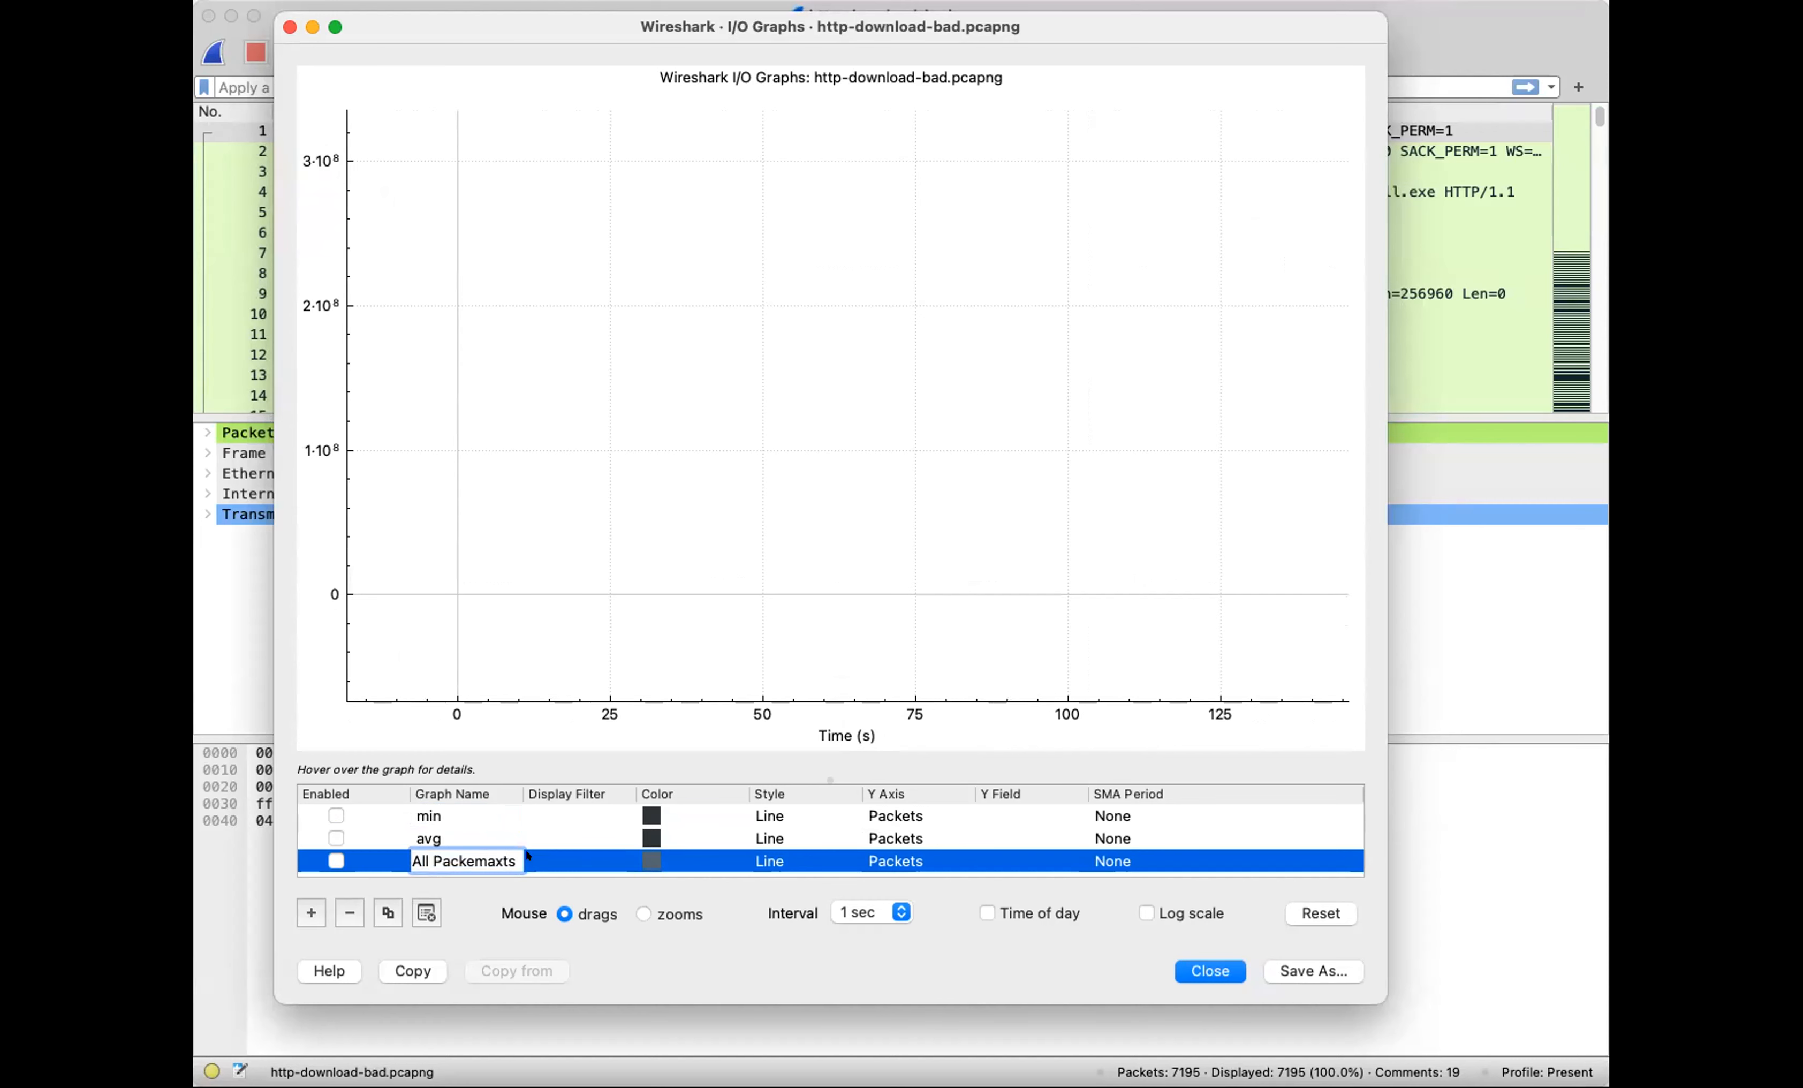
key(super+a)
text(max)
key(Return)
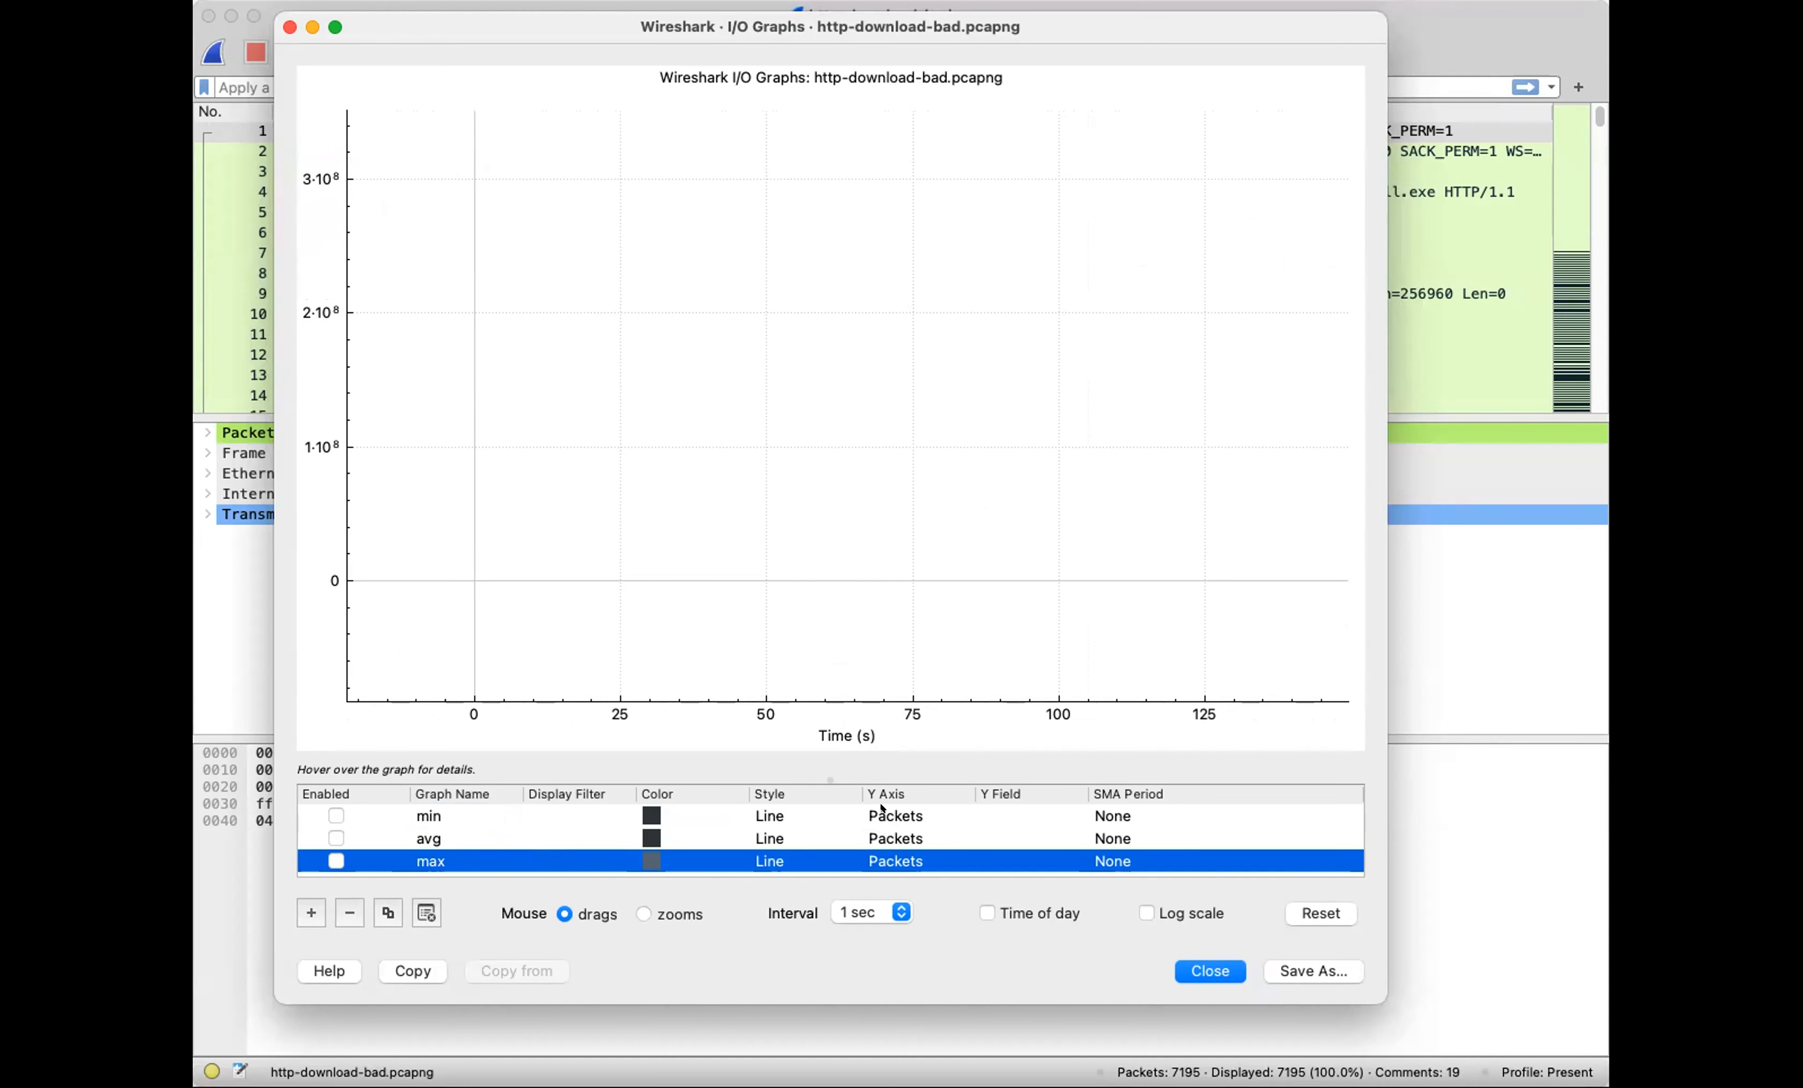
Set the Y field of the min, avg and max graphs to frame.time_delta
click(1014, 806)
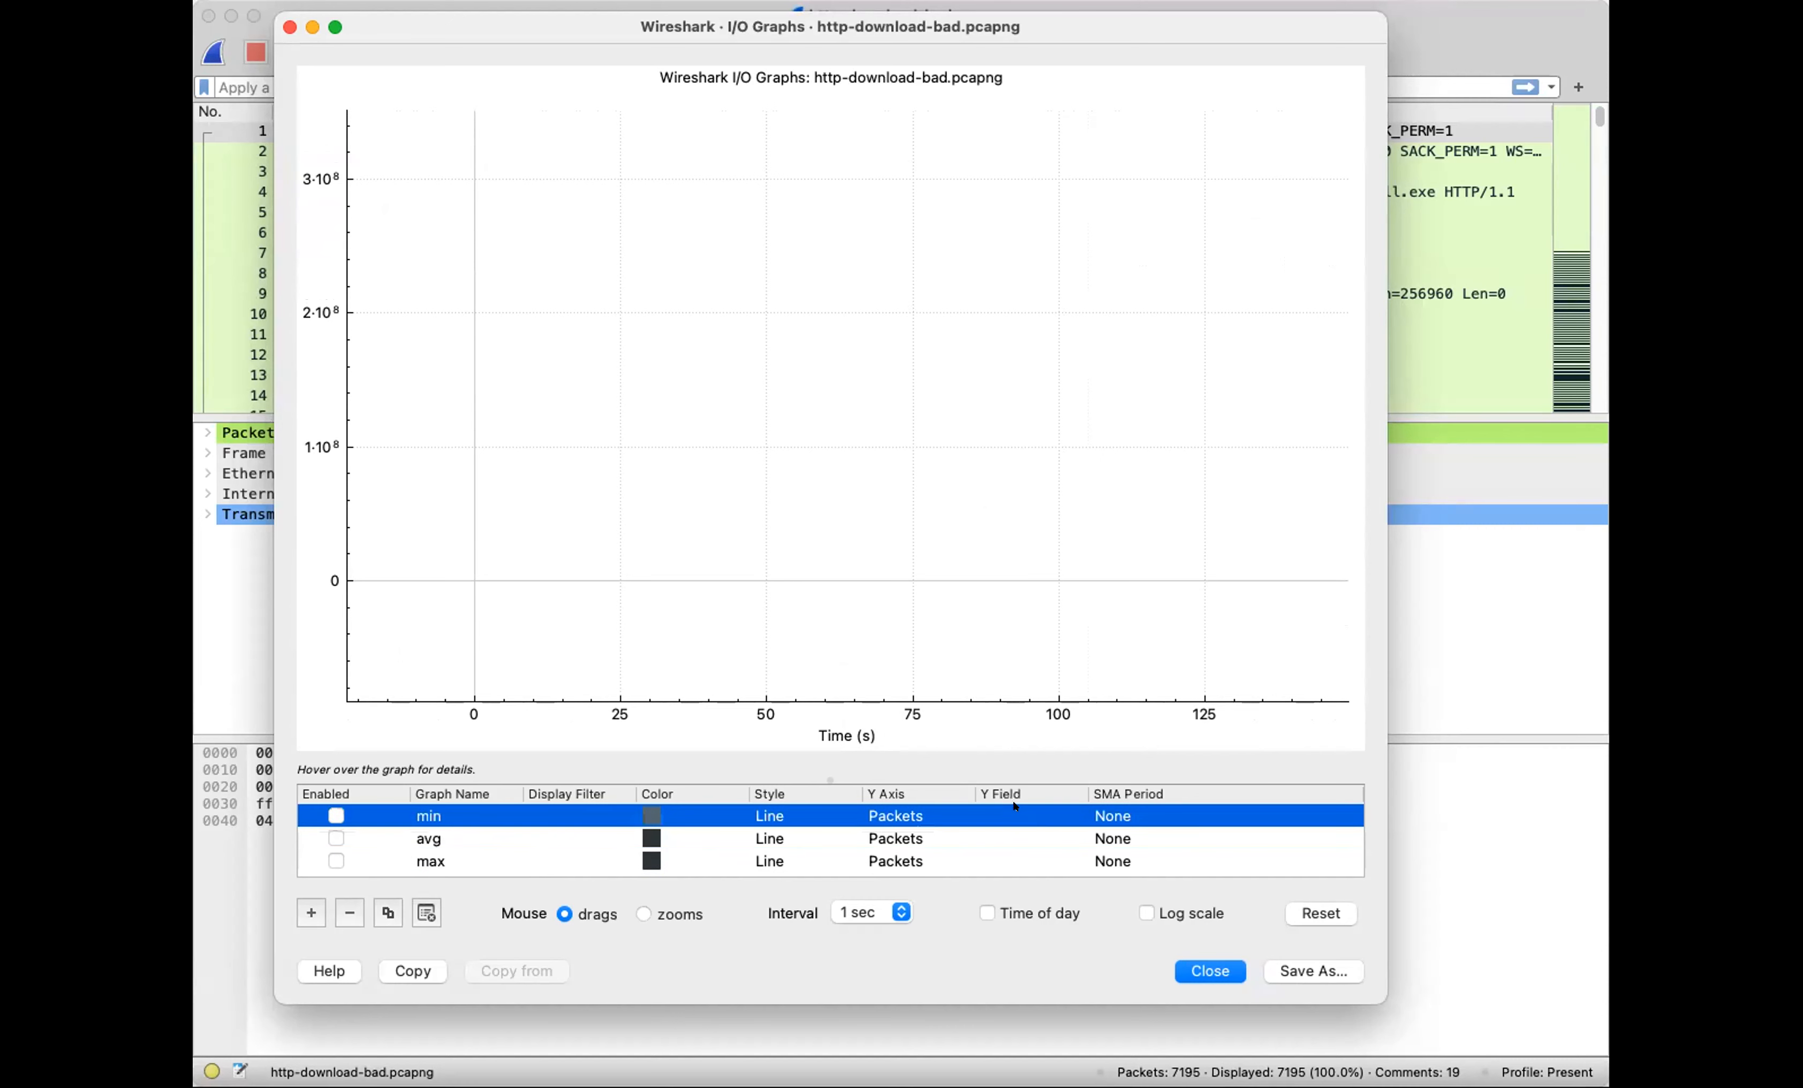
click(1013, 806)
text(frame)
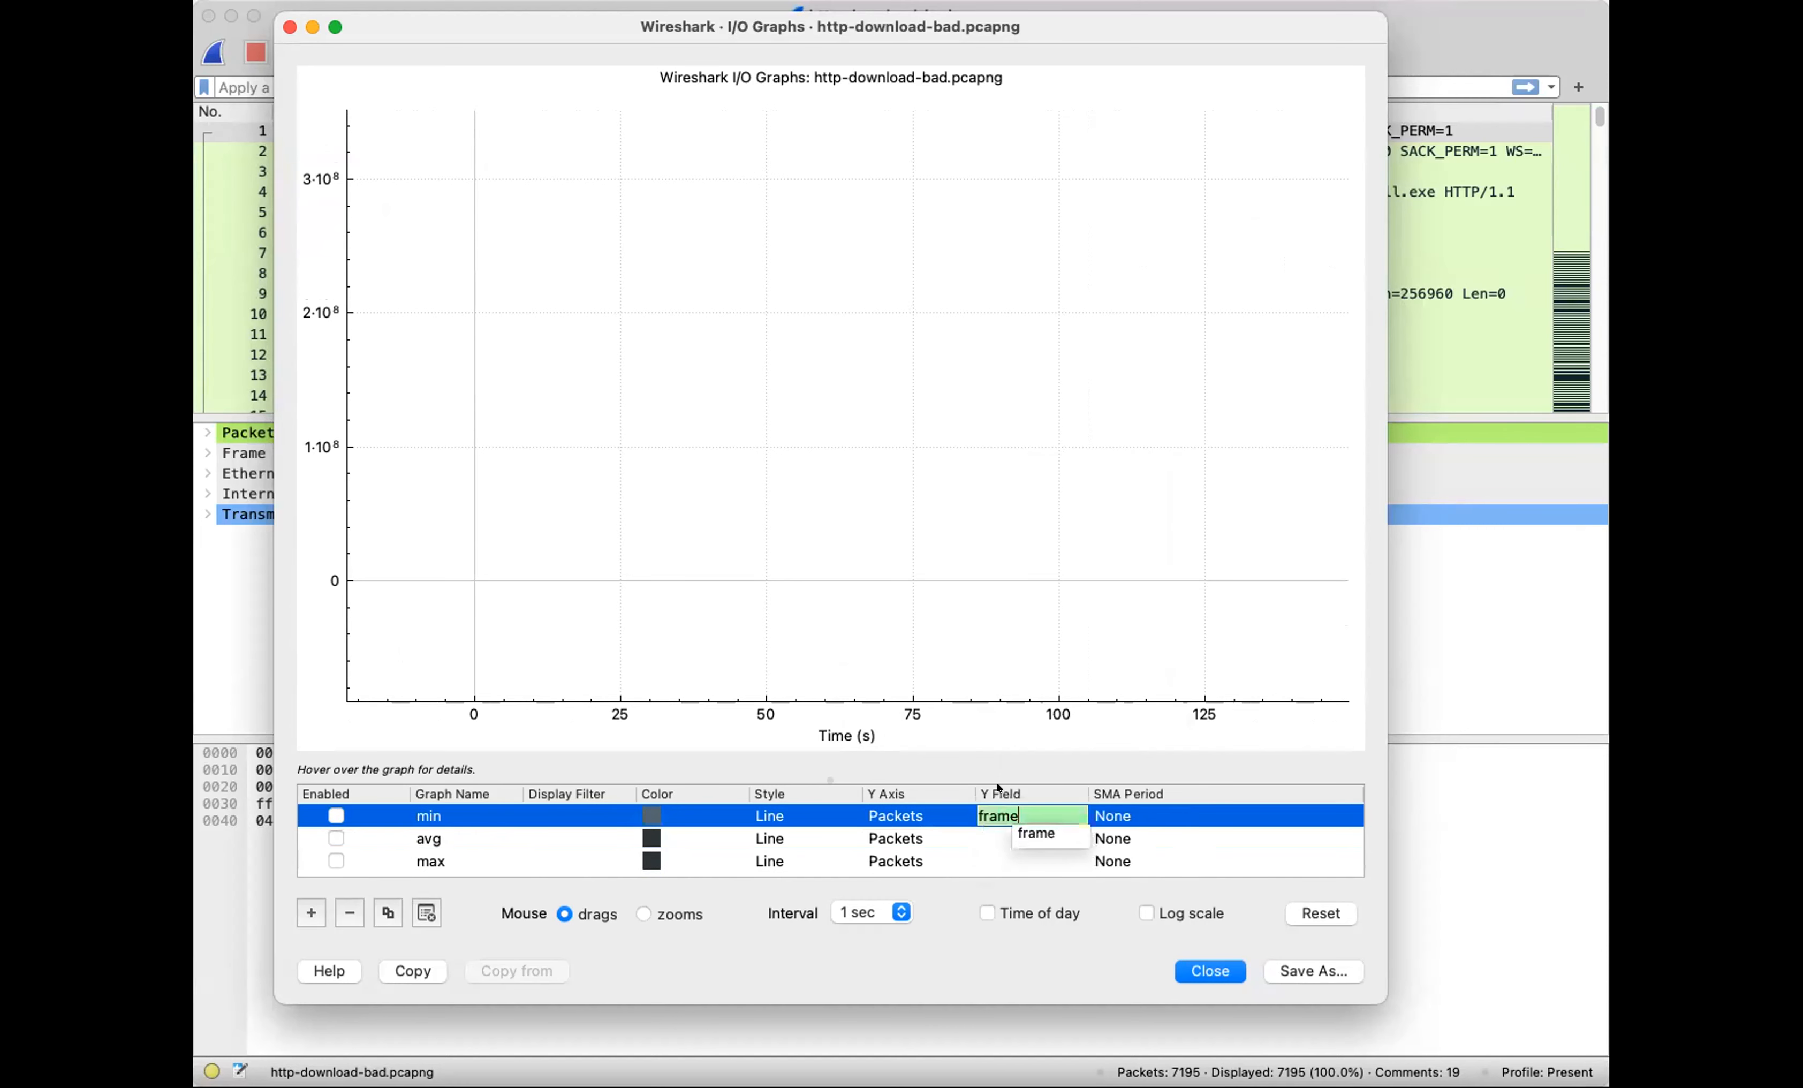
text(time_de)
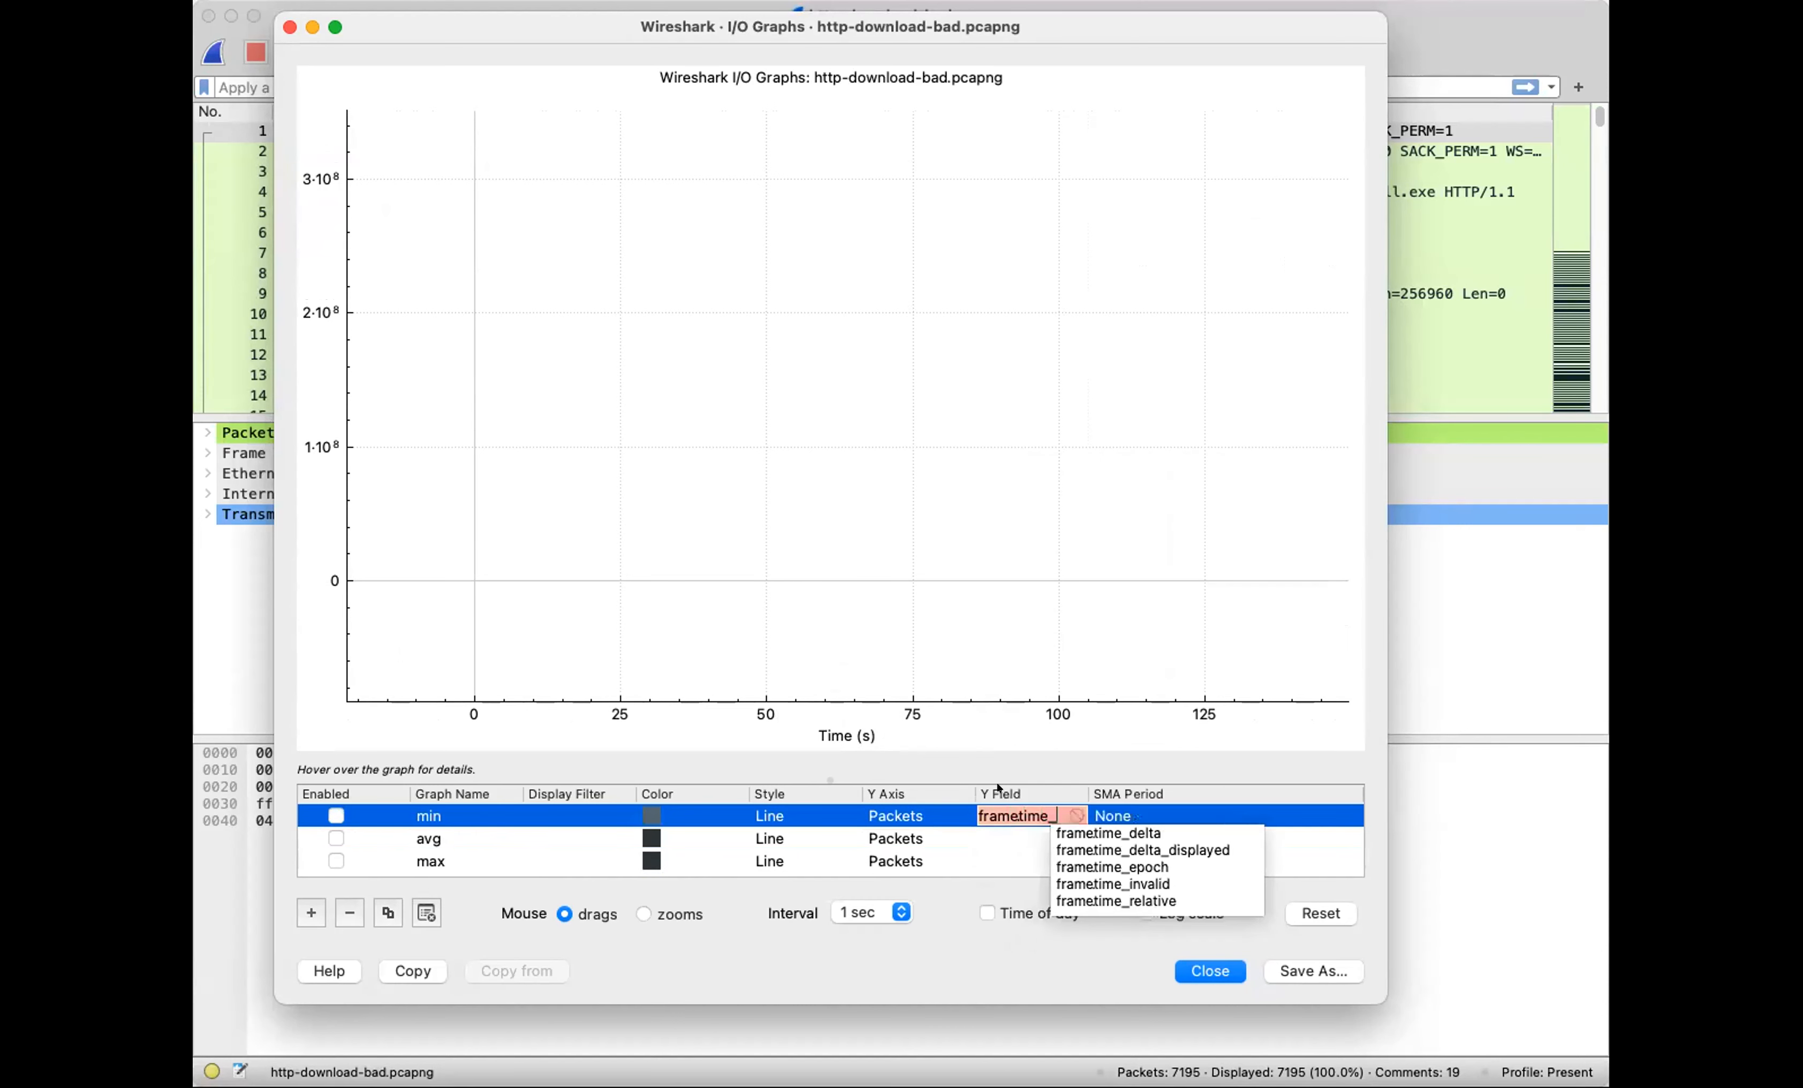
key(Down)
key(Return)
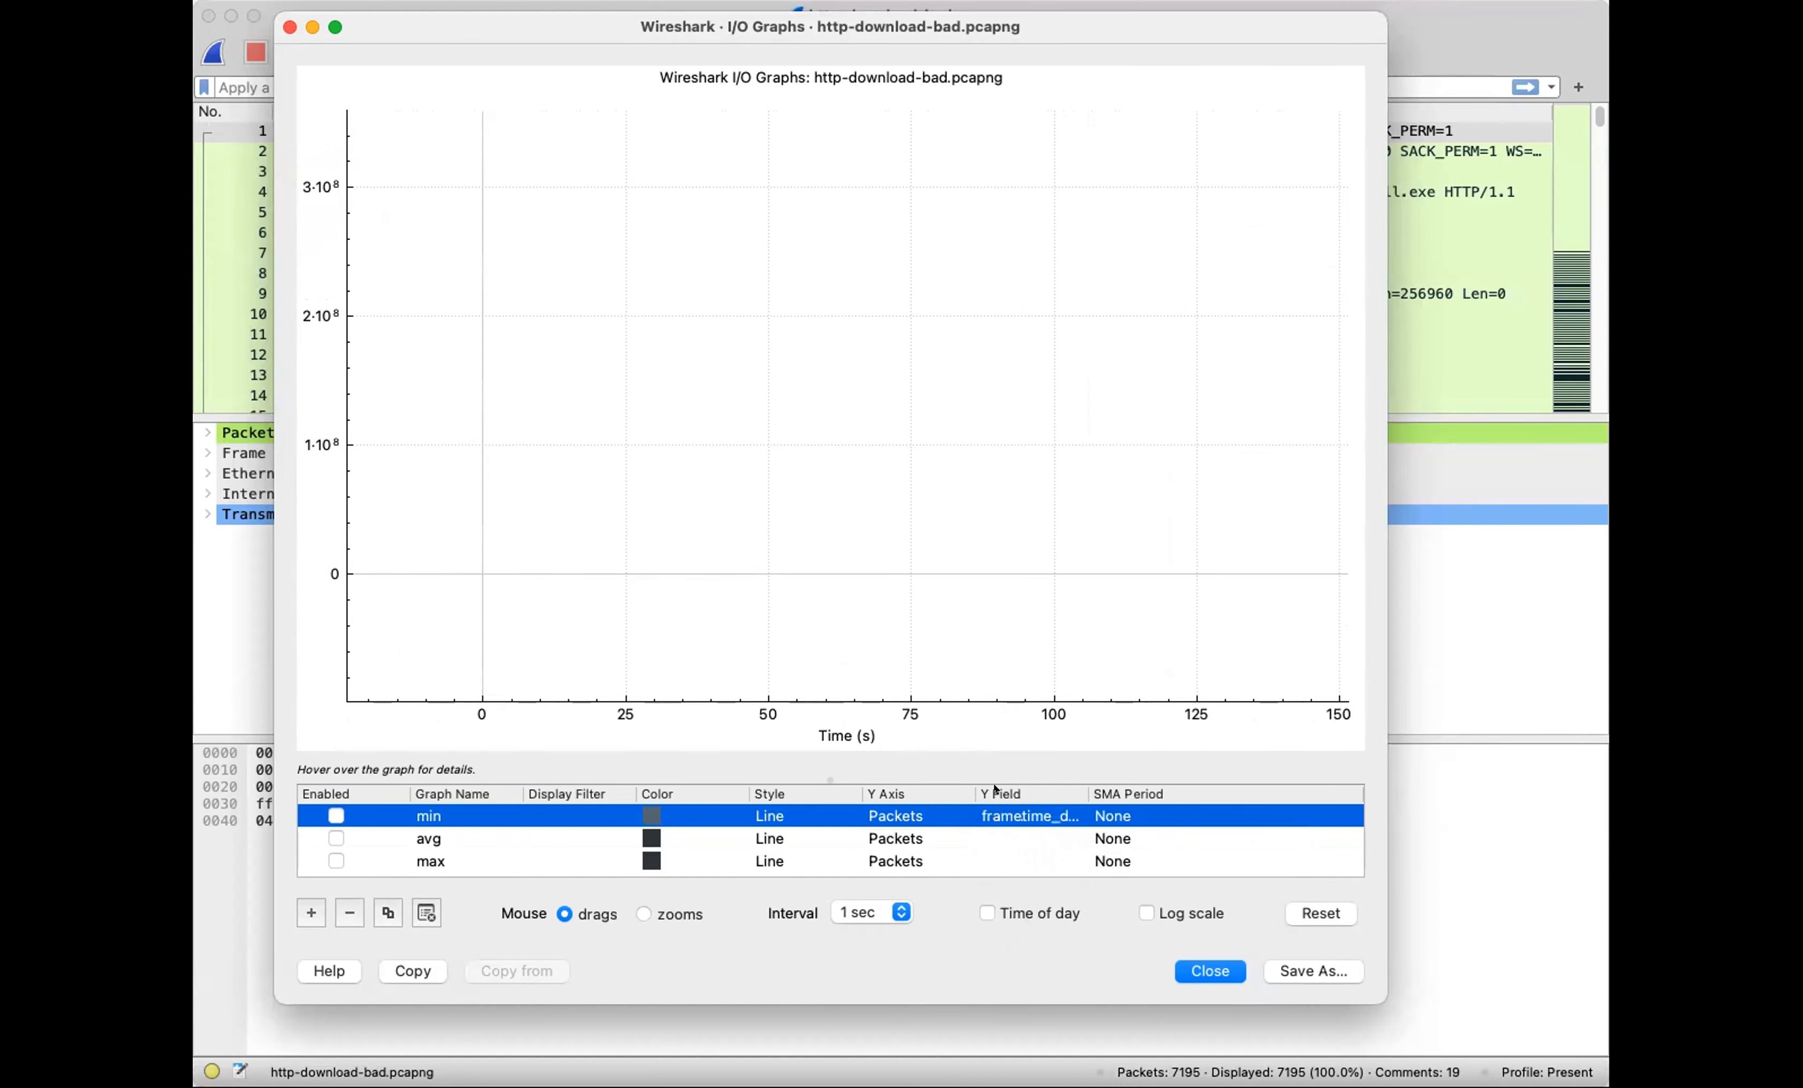
double_click(999, 838)
text(frametime_delta)
double_click(999, 861)
text(frametime_delta)
key(Return)
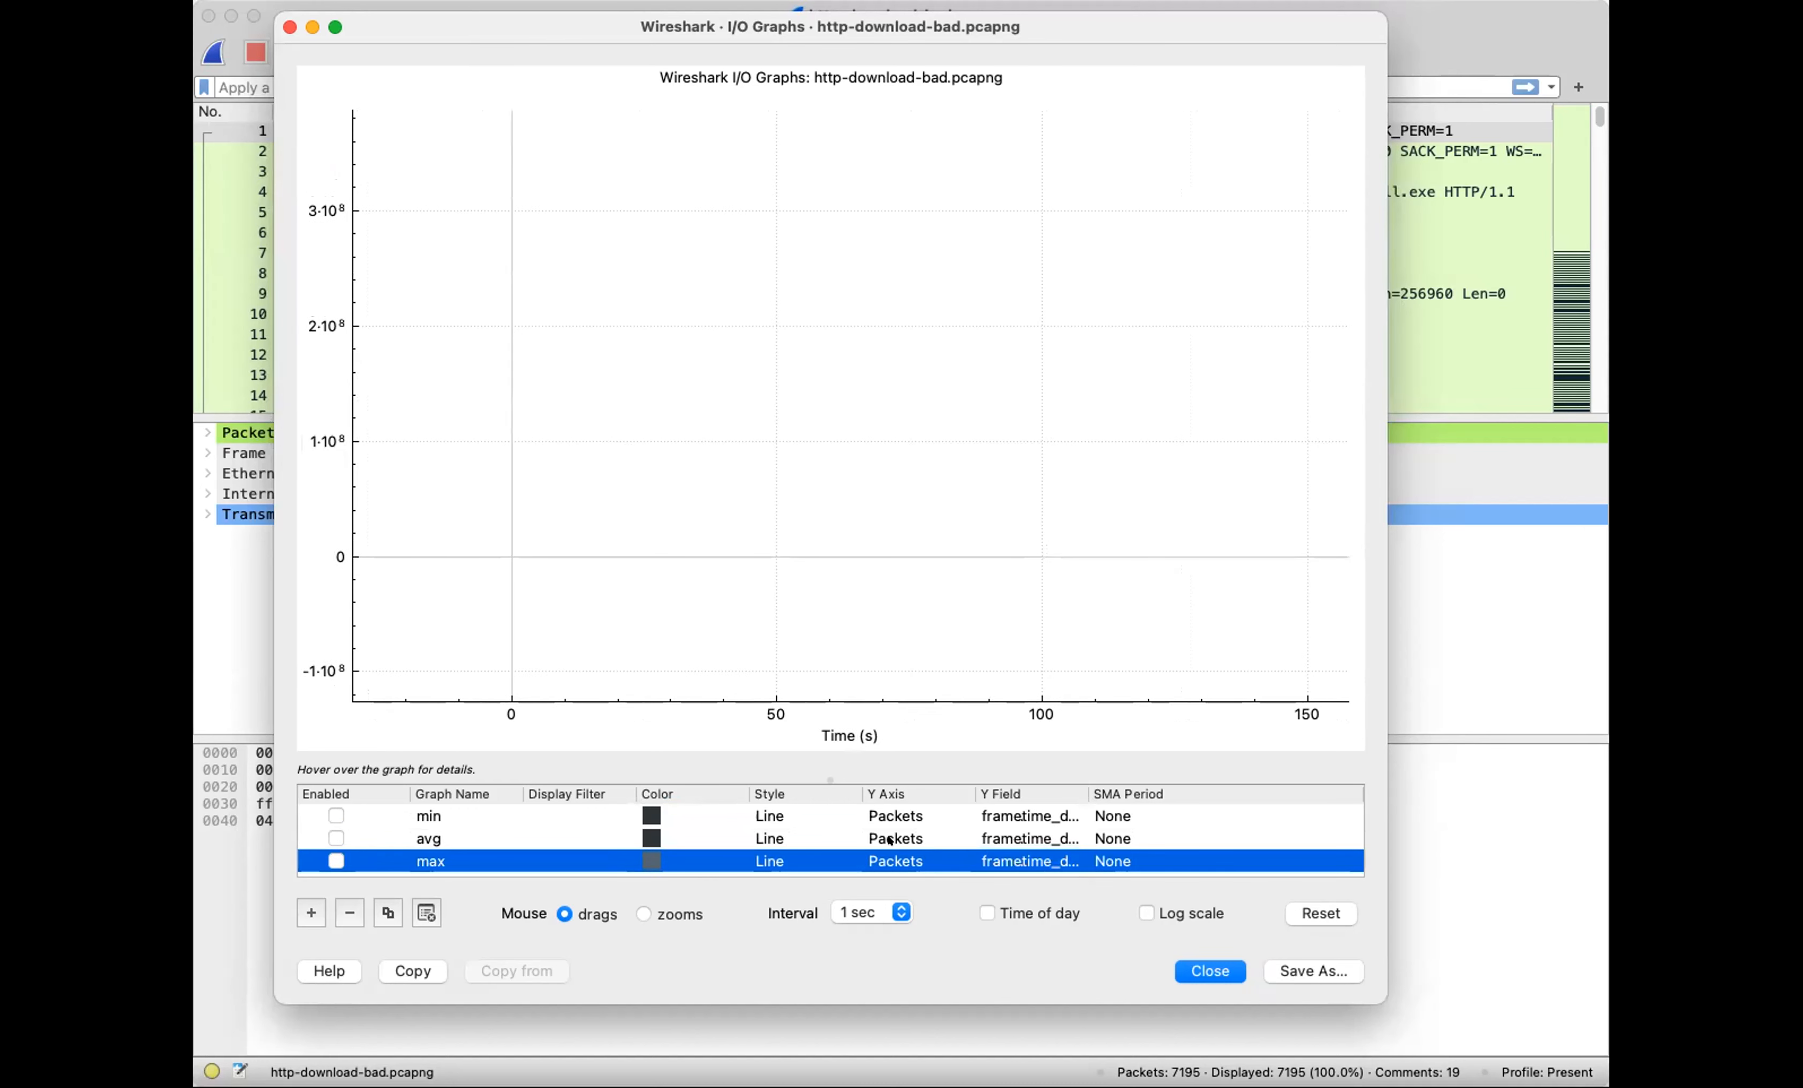
Set the Y axis to MIN(Y Field) for min, AVG(Y Field) for avg and MAX(Y Field) for max
click(905, 808)
click(906, 806)
click(904, 806)
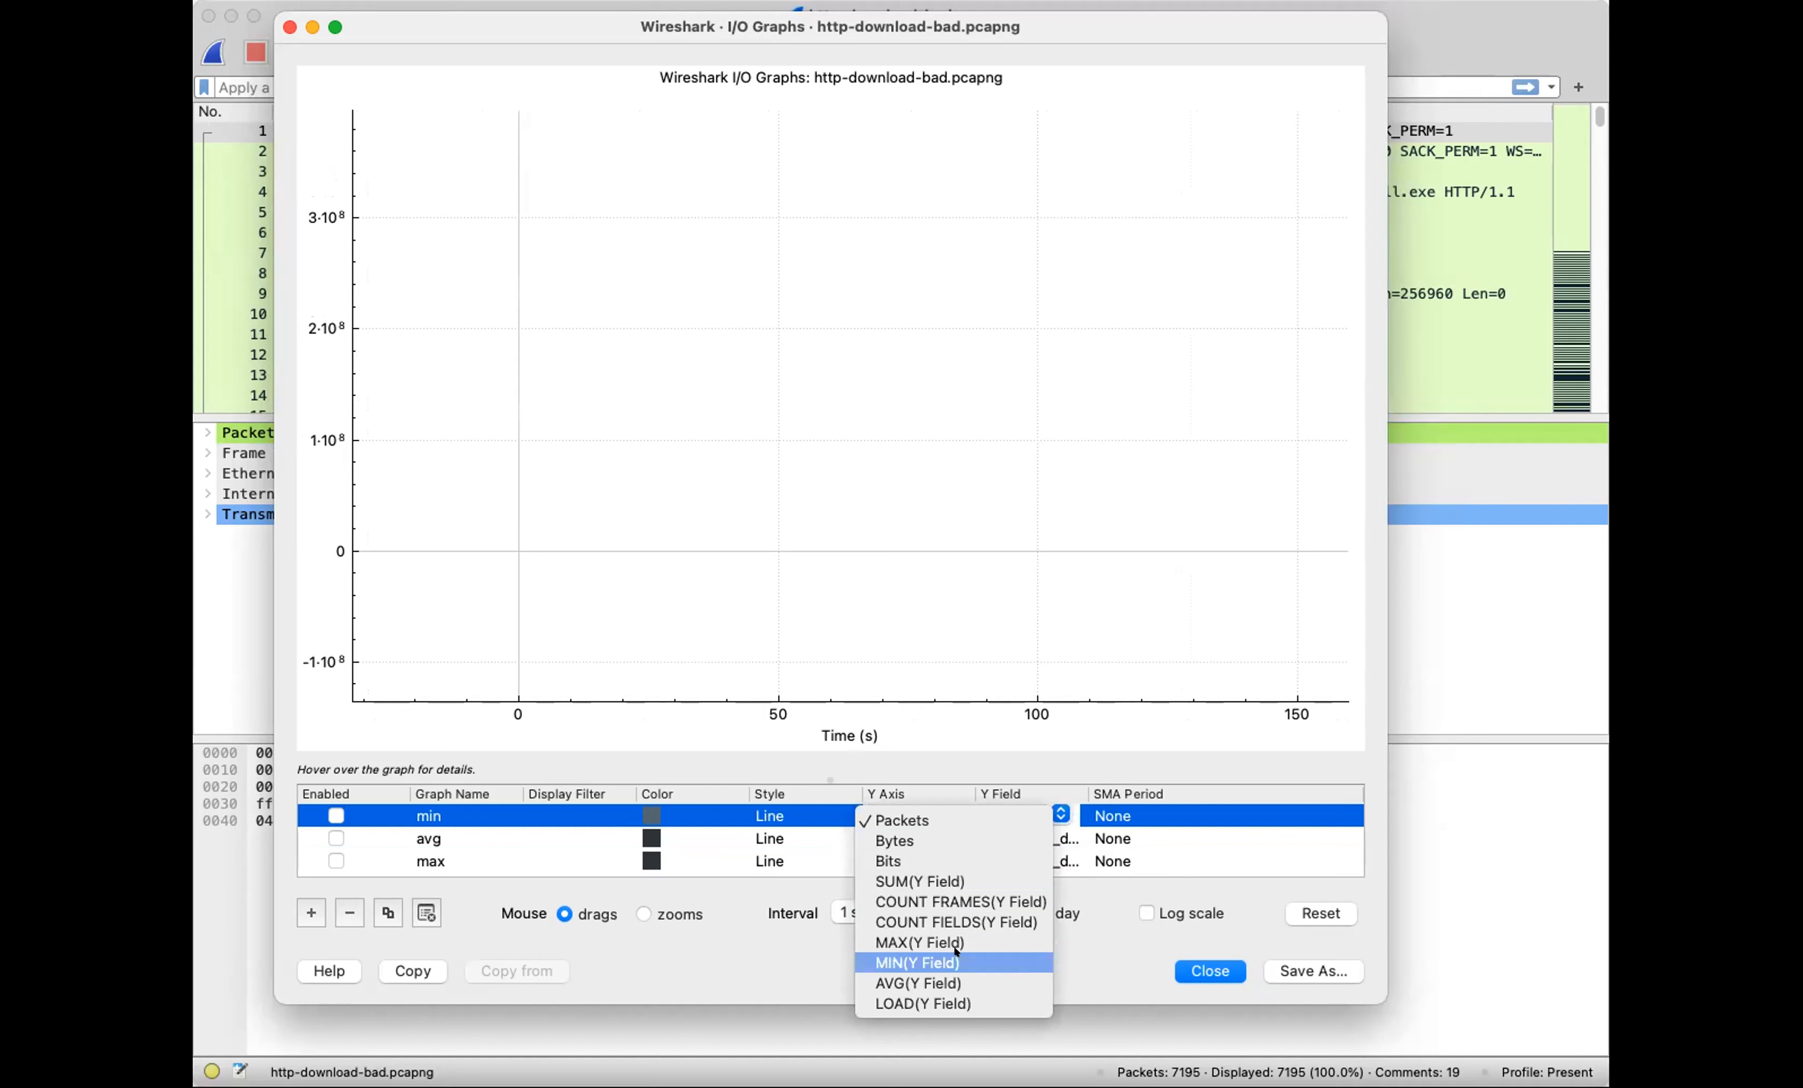
click(953, 959)
click(888, 838)
click(888, 839)
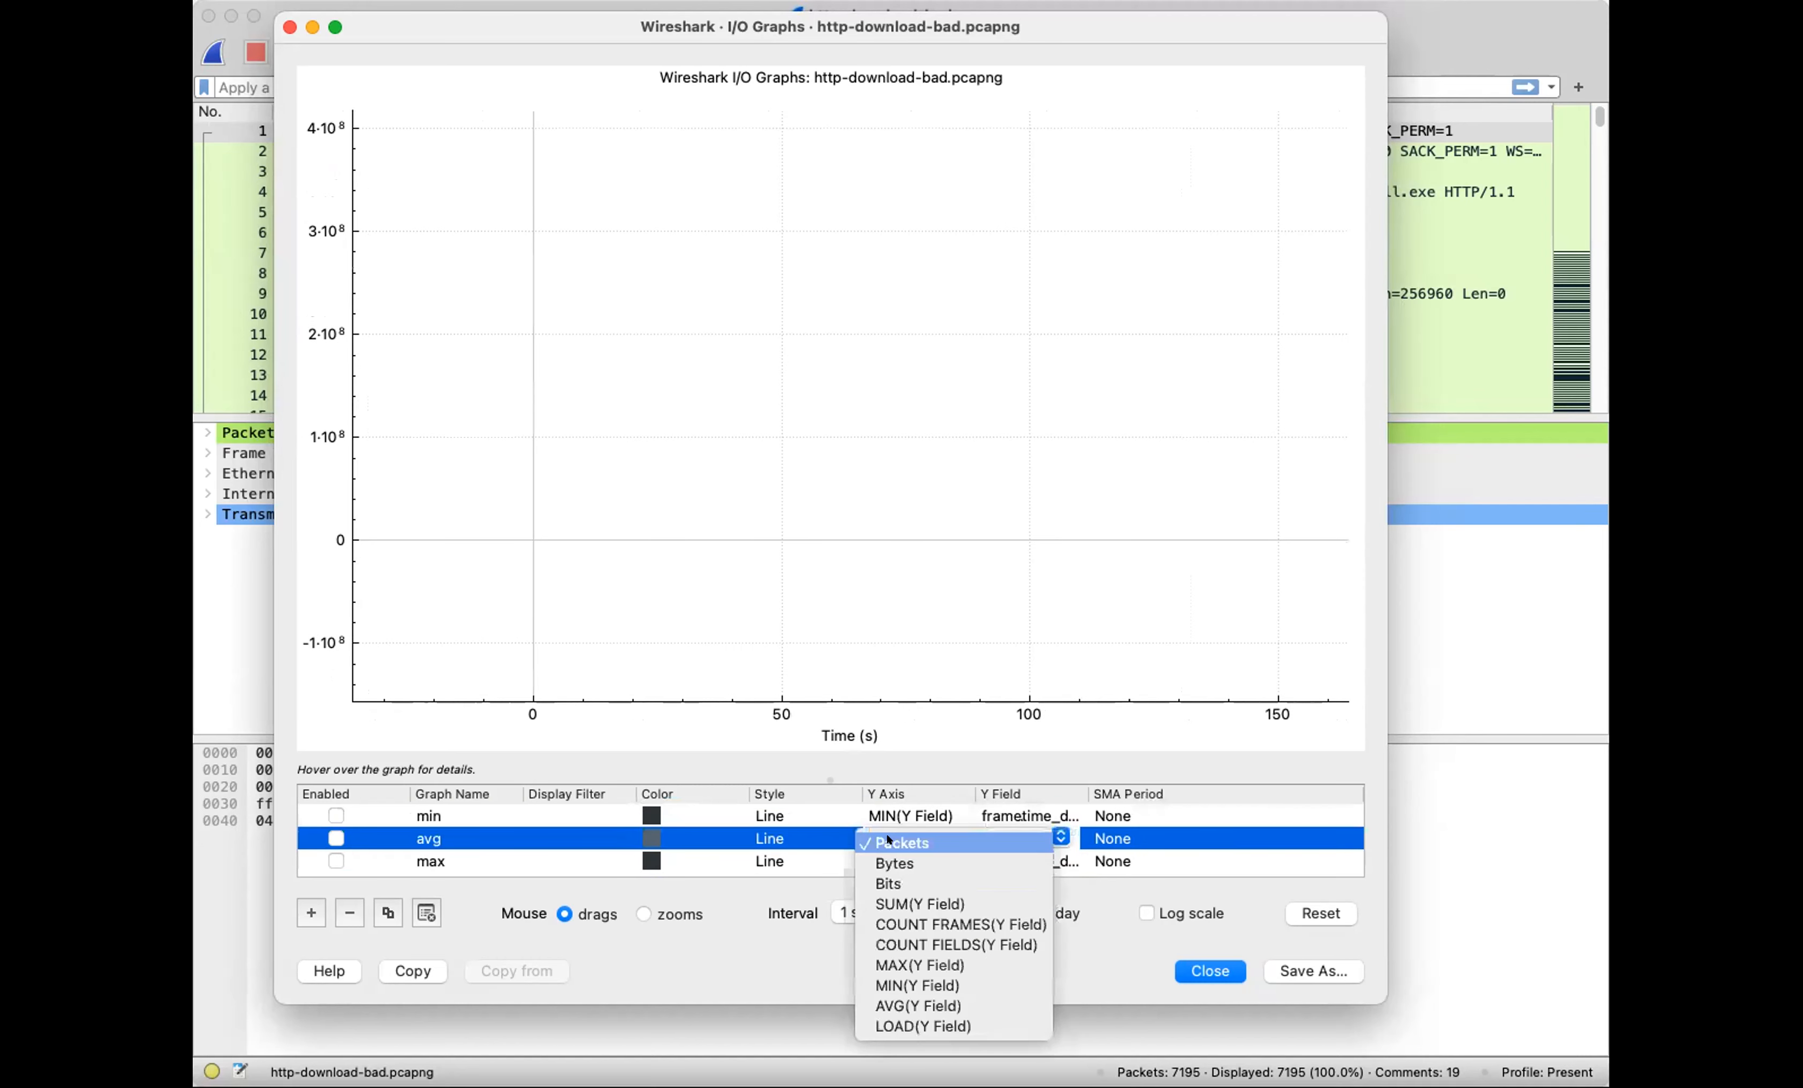
click(918, 1005)
click(883, 859)
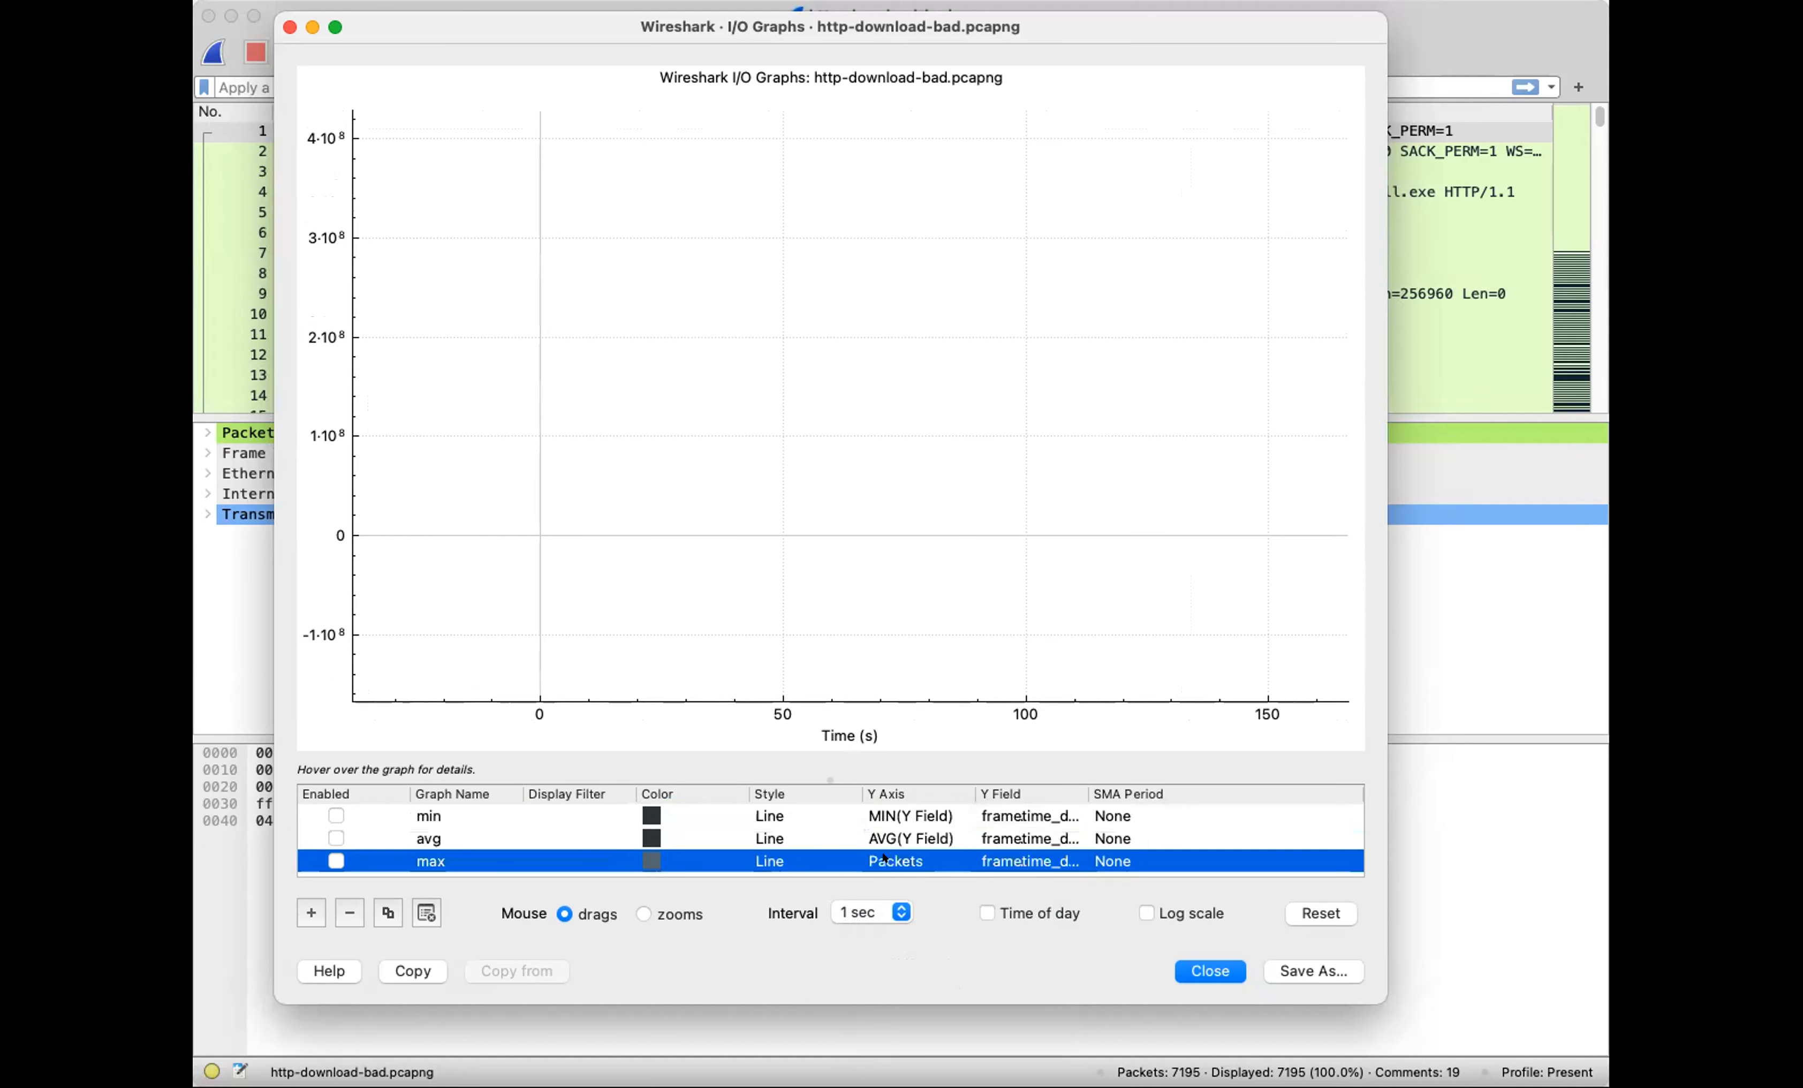
click(883, 859)
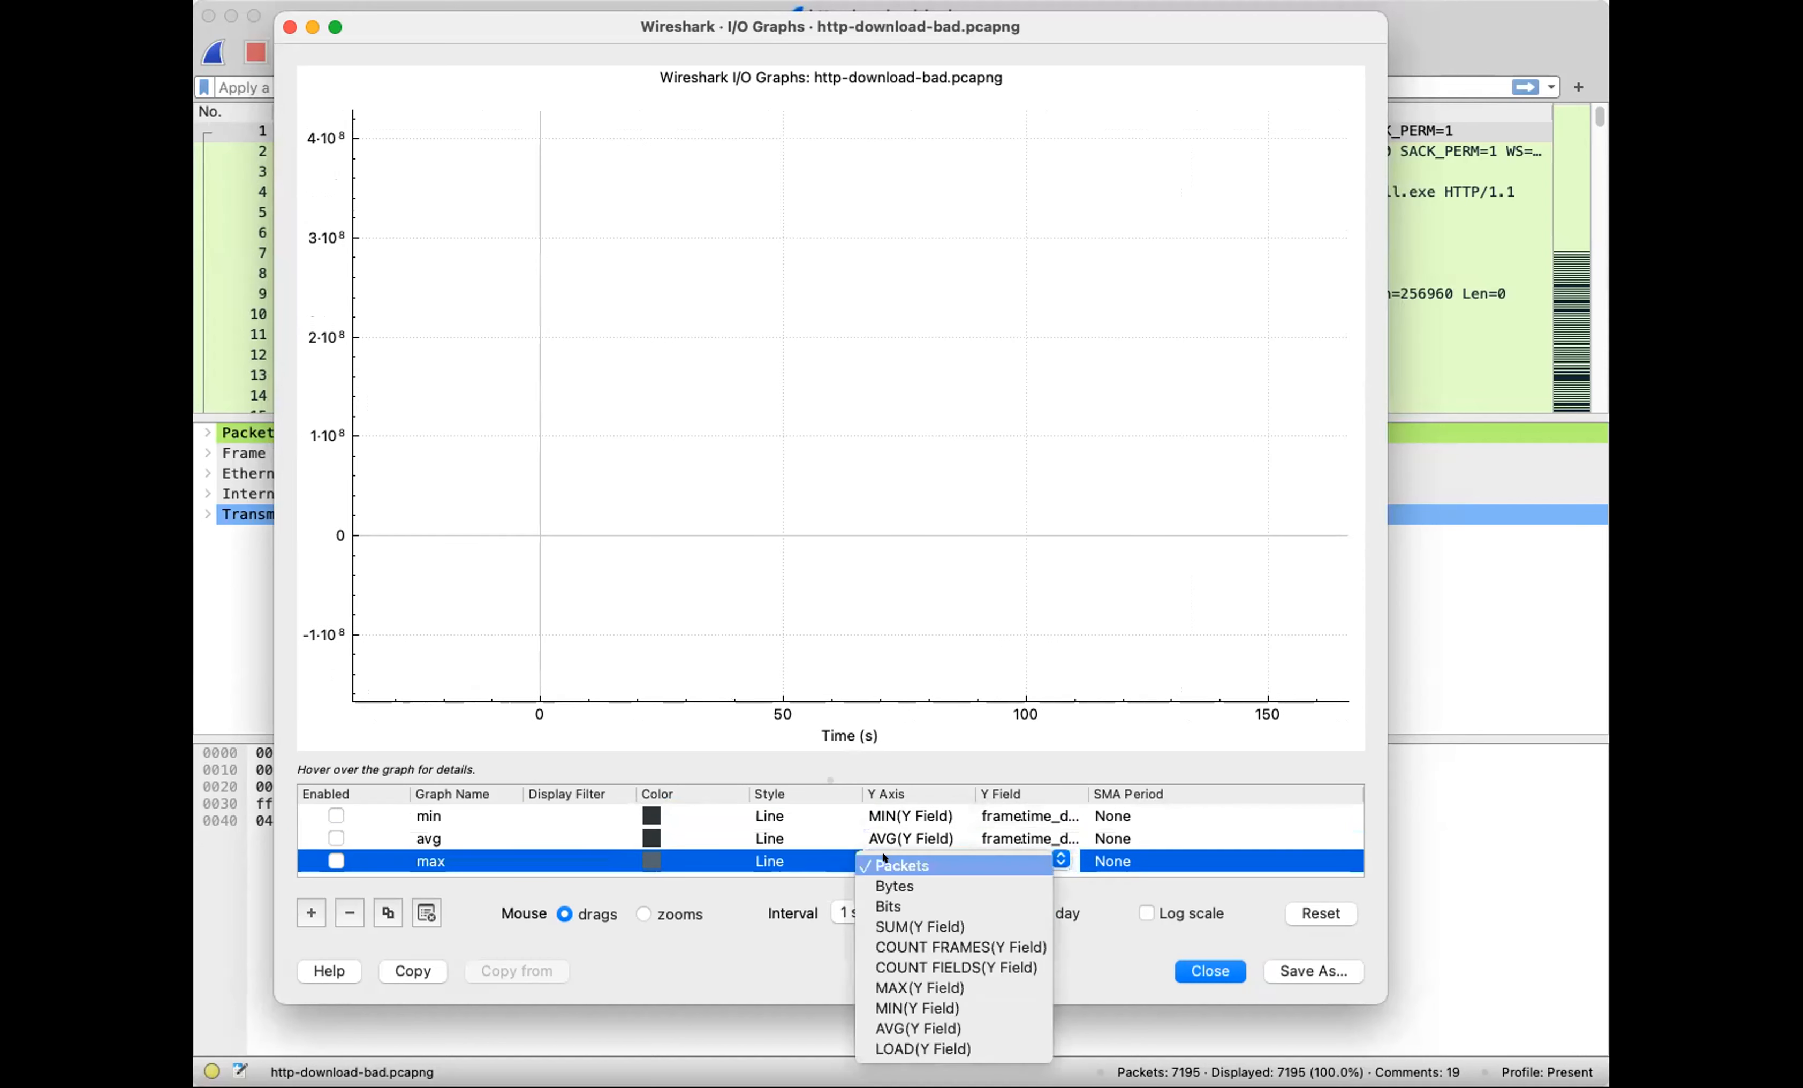
click(943, 984)
click(1107, 840)
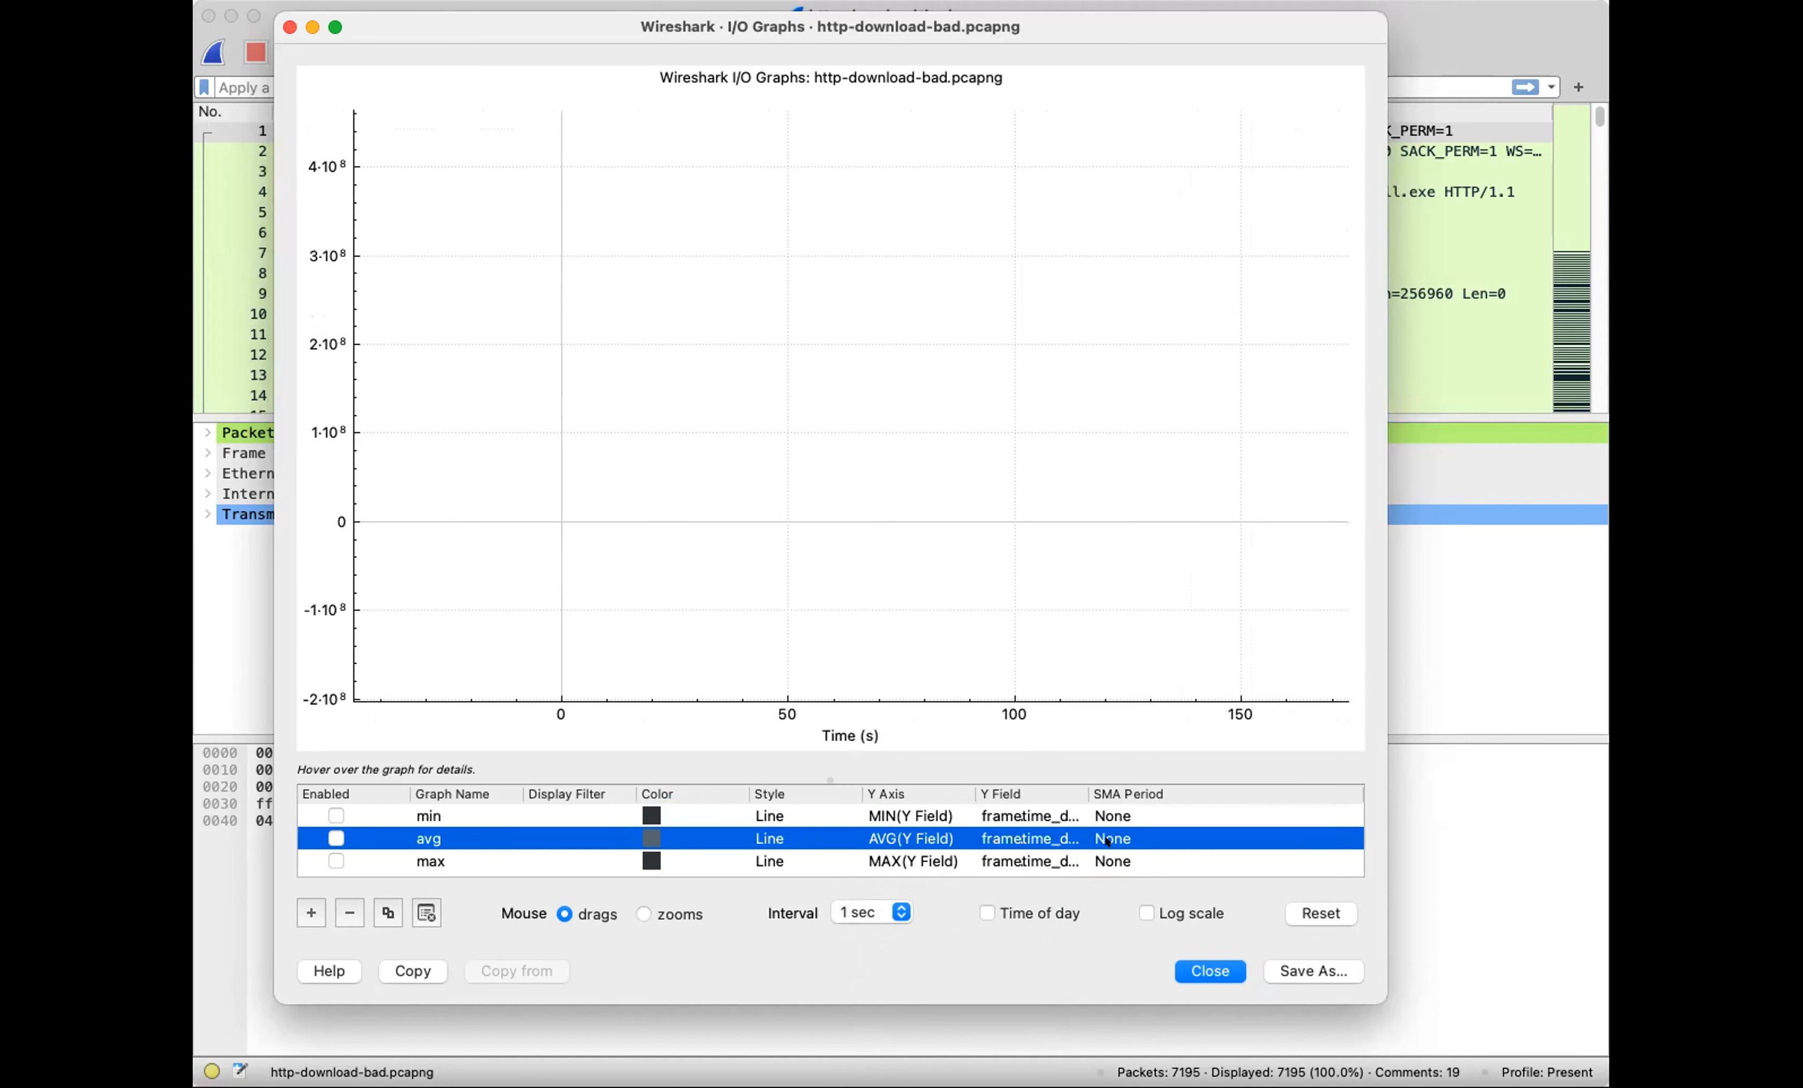
Set the style of the min, avg and max graphs to Stacked Bar
click(793, 818)
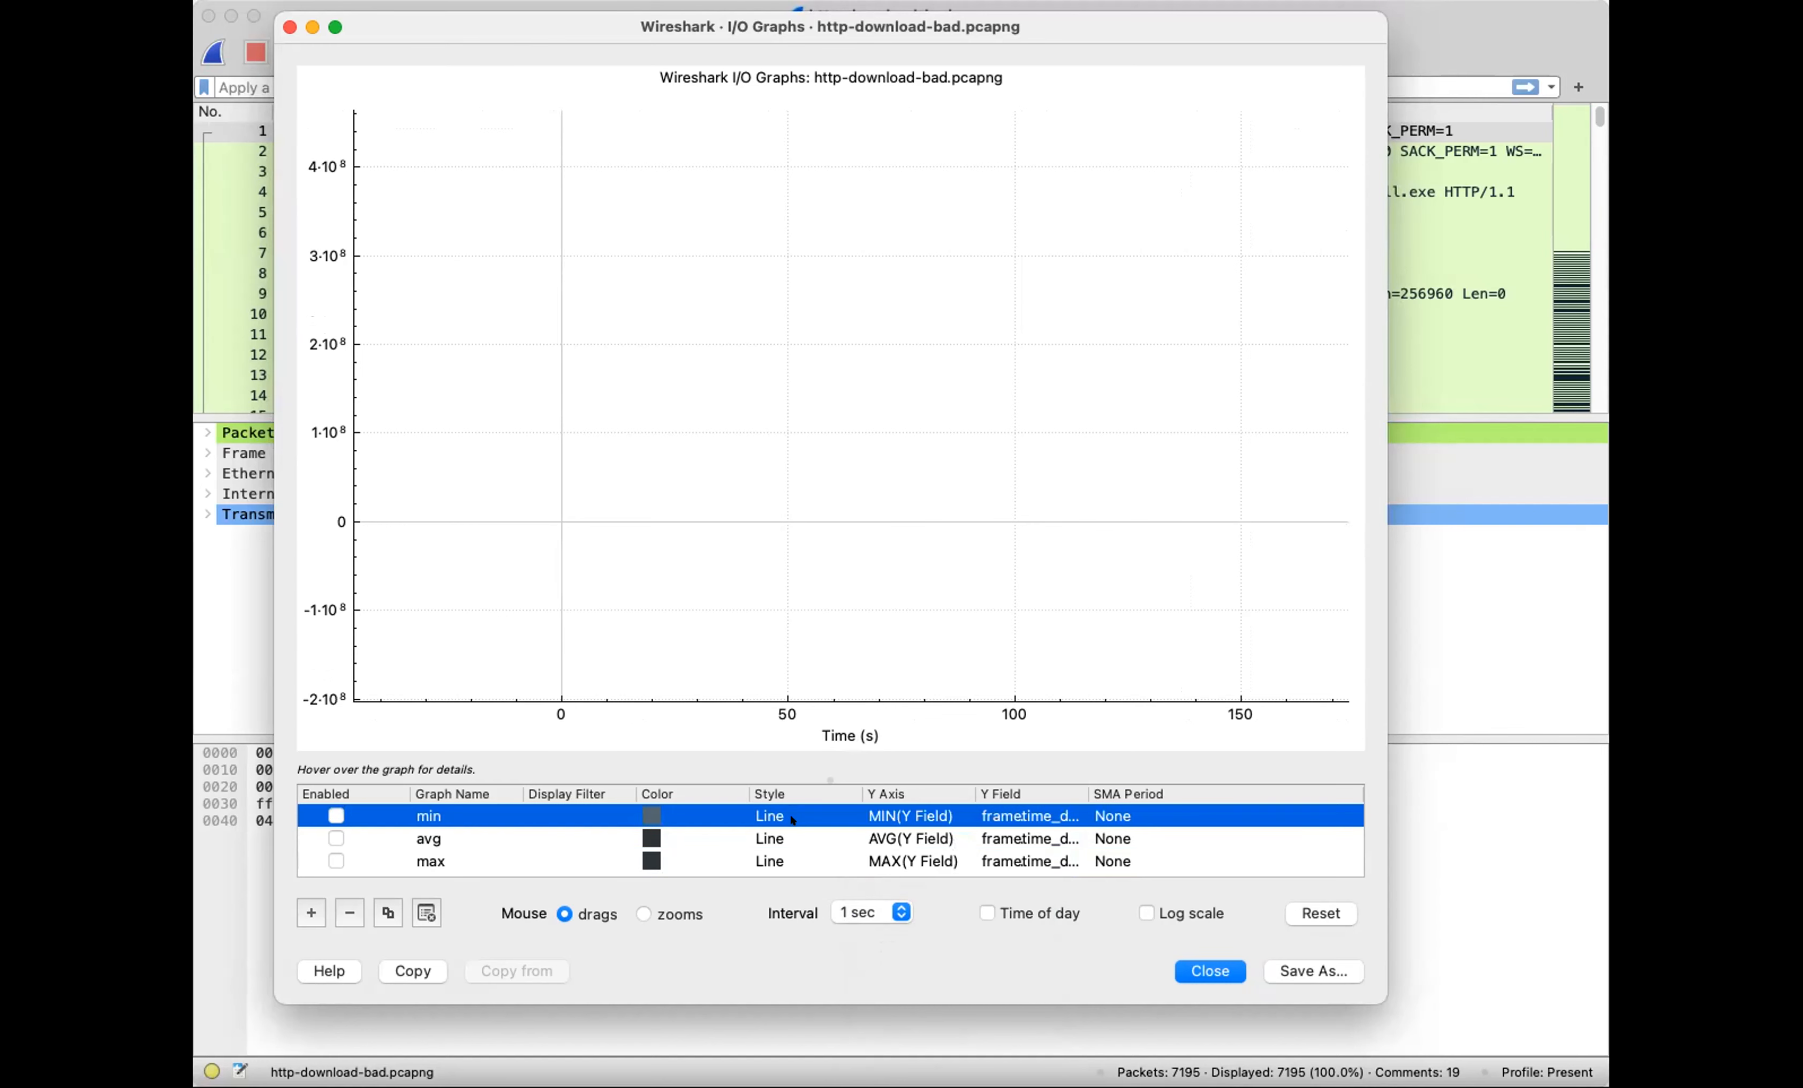
click(779, 818)
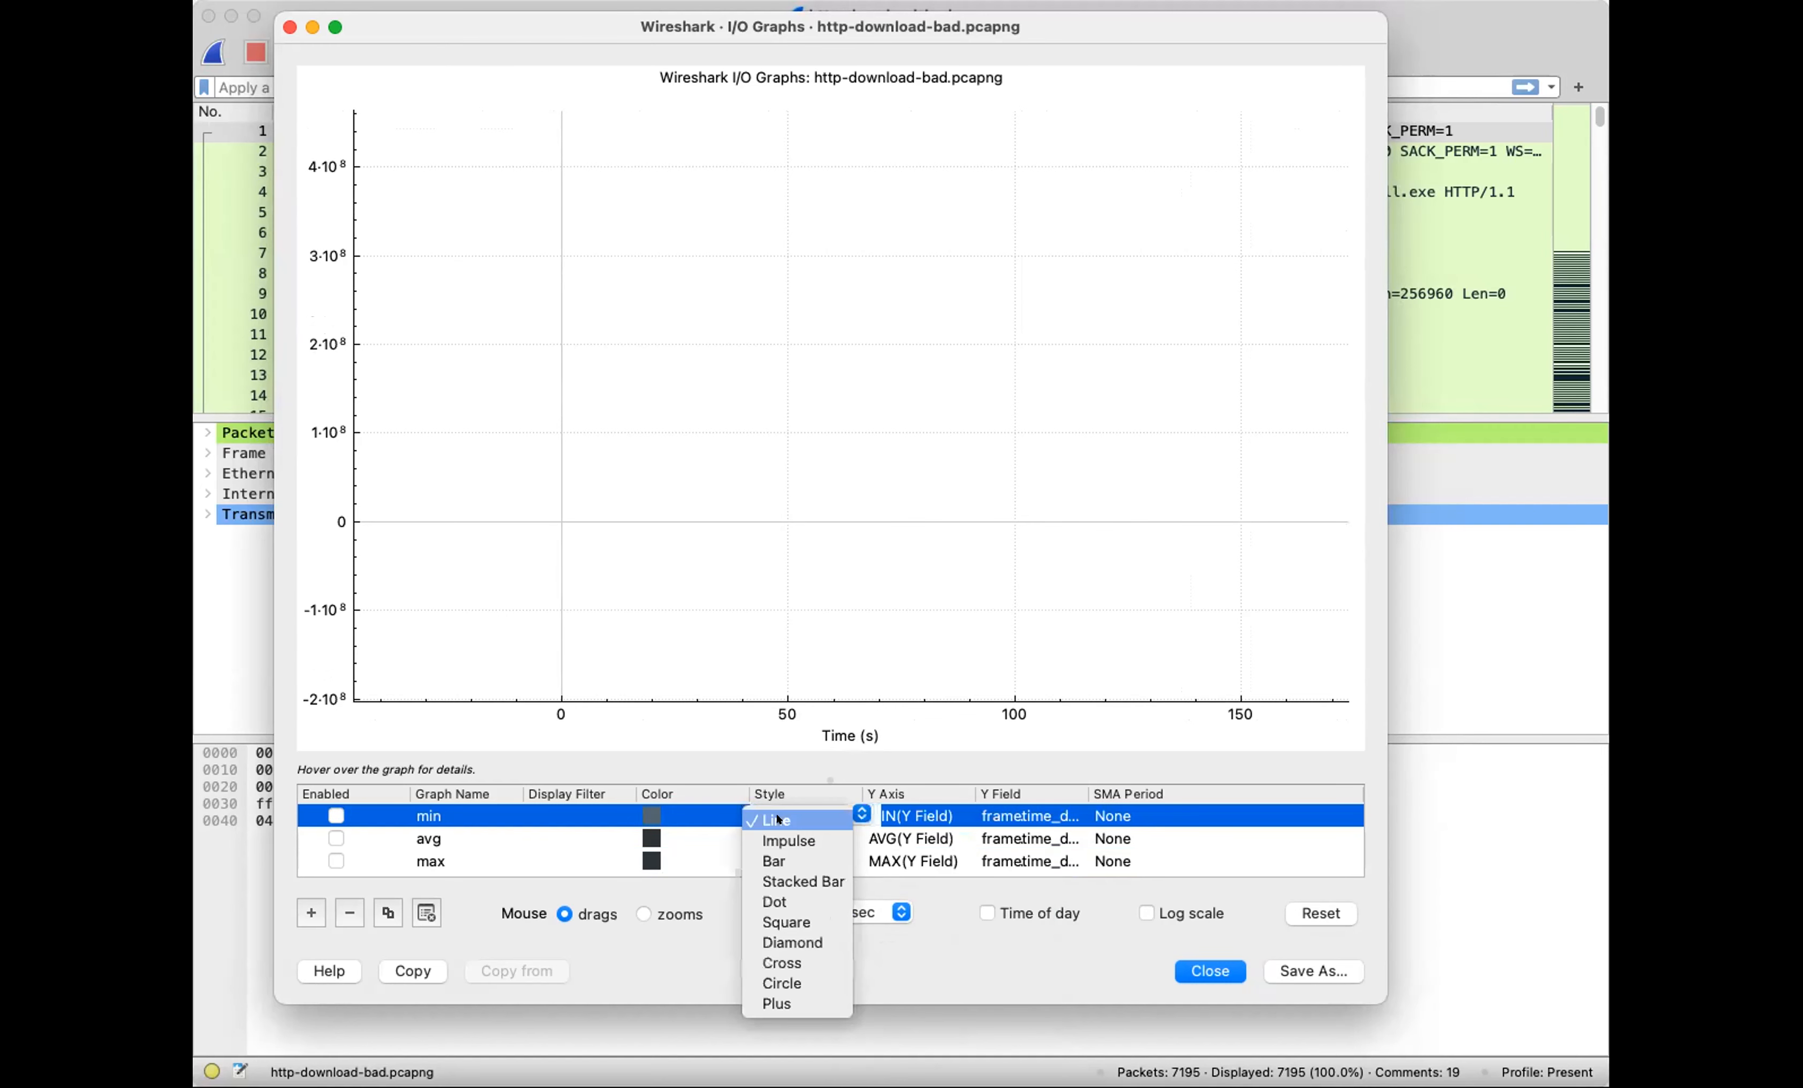
click(799, 881)
click(783, 840)
click(781, 838)
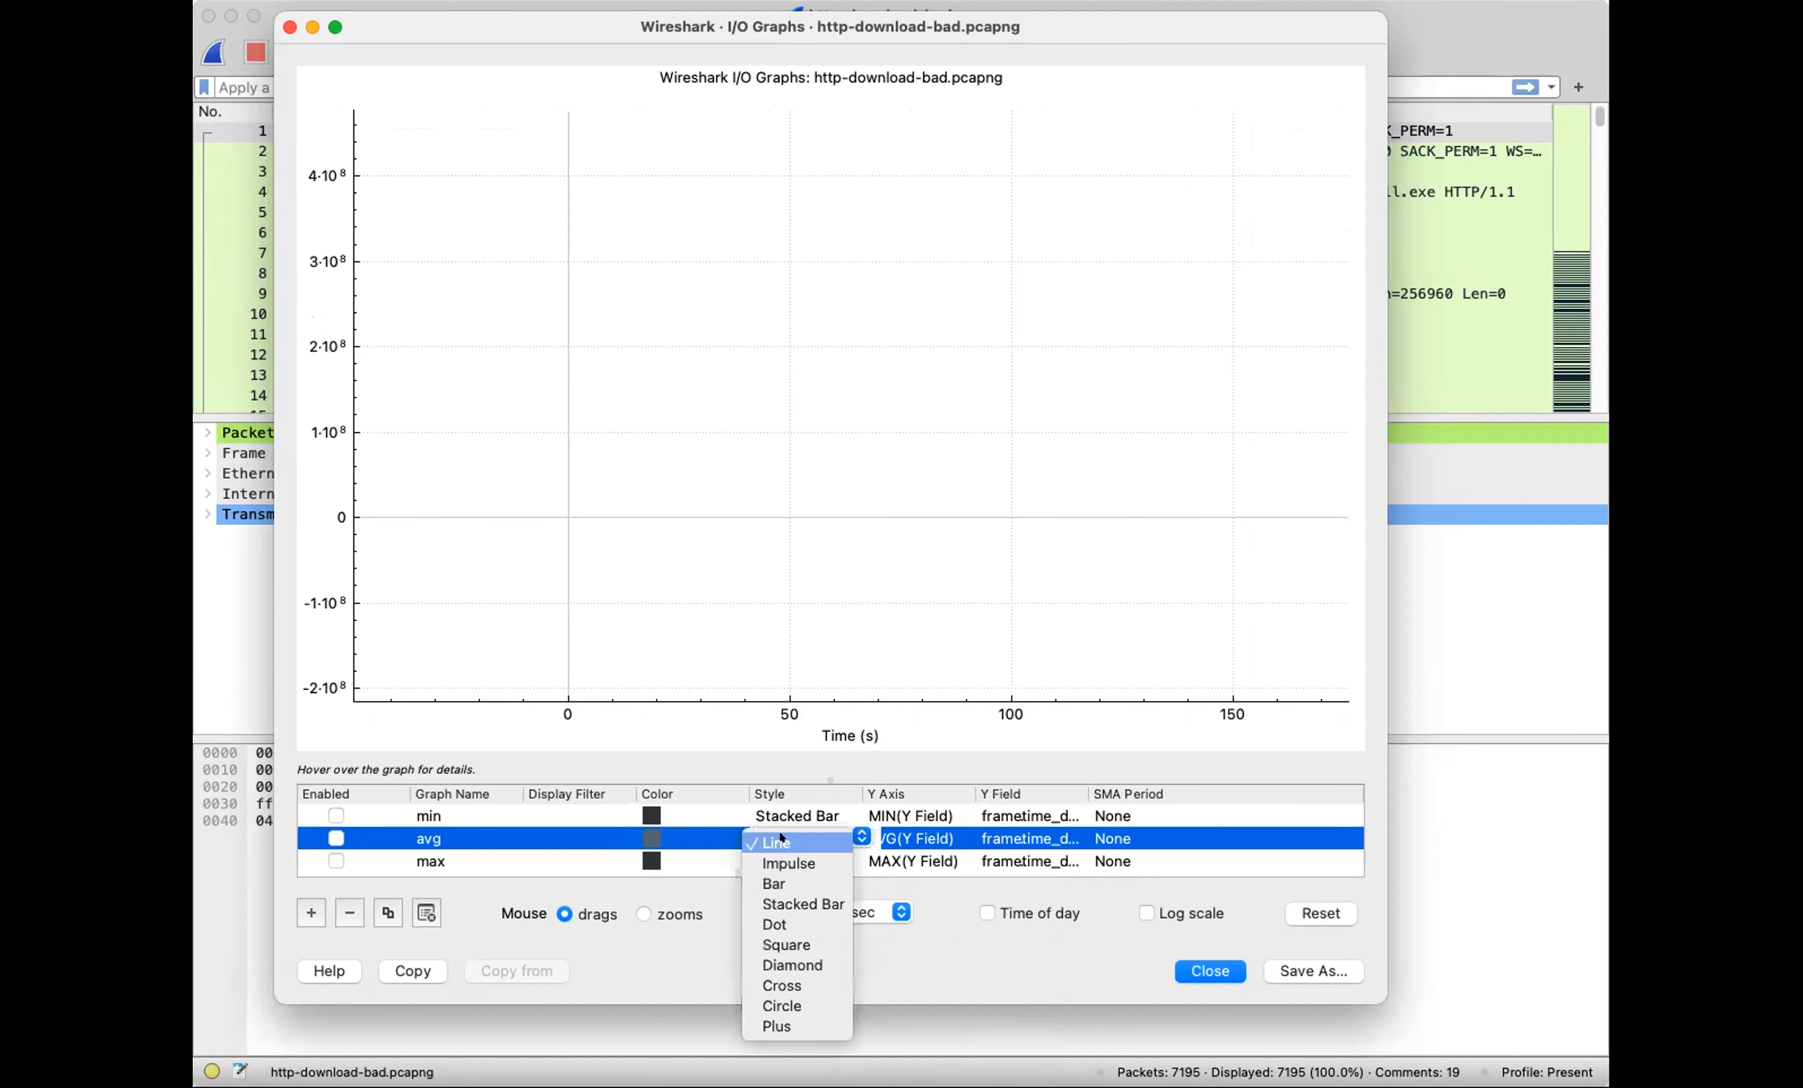
click(796, 906)
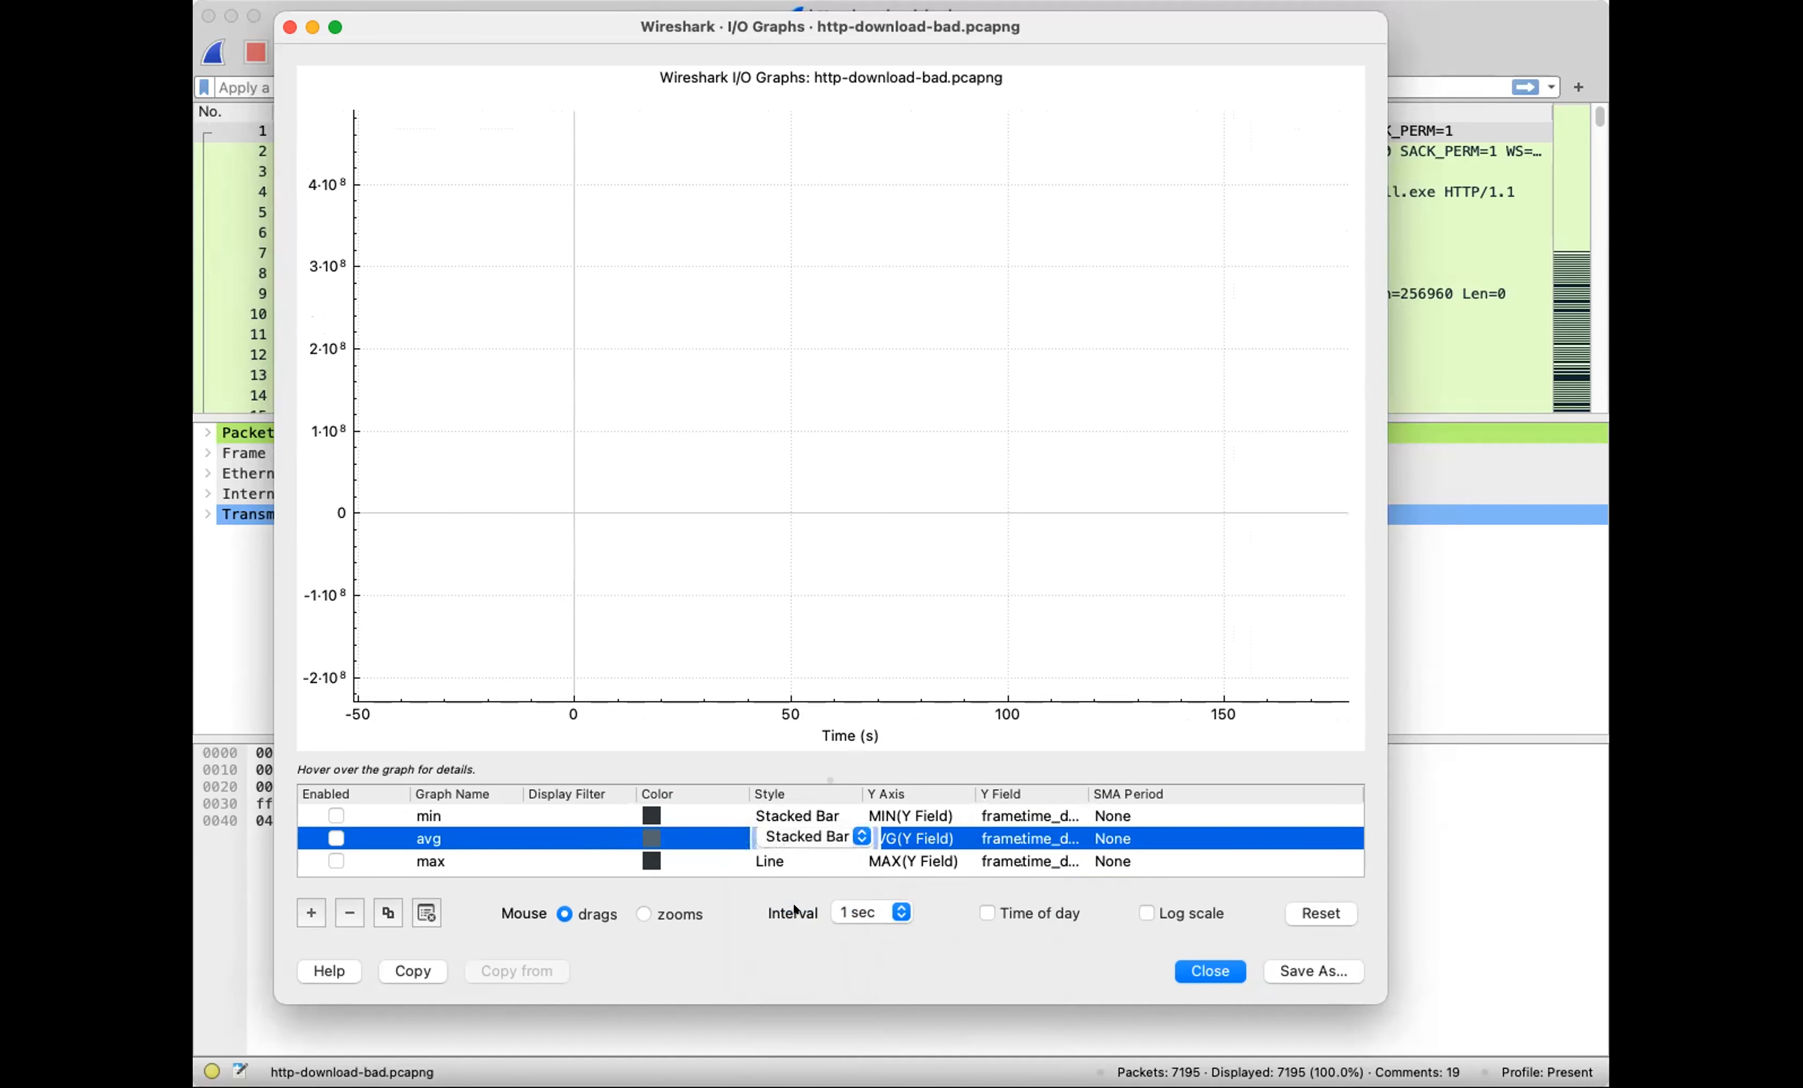
click(723, 861)
click(771, 861)
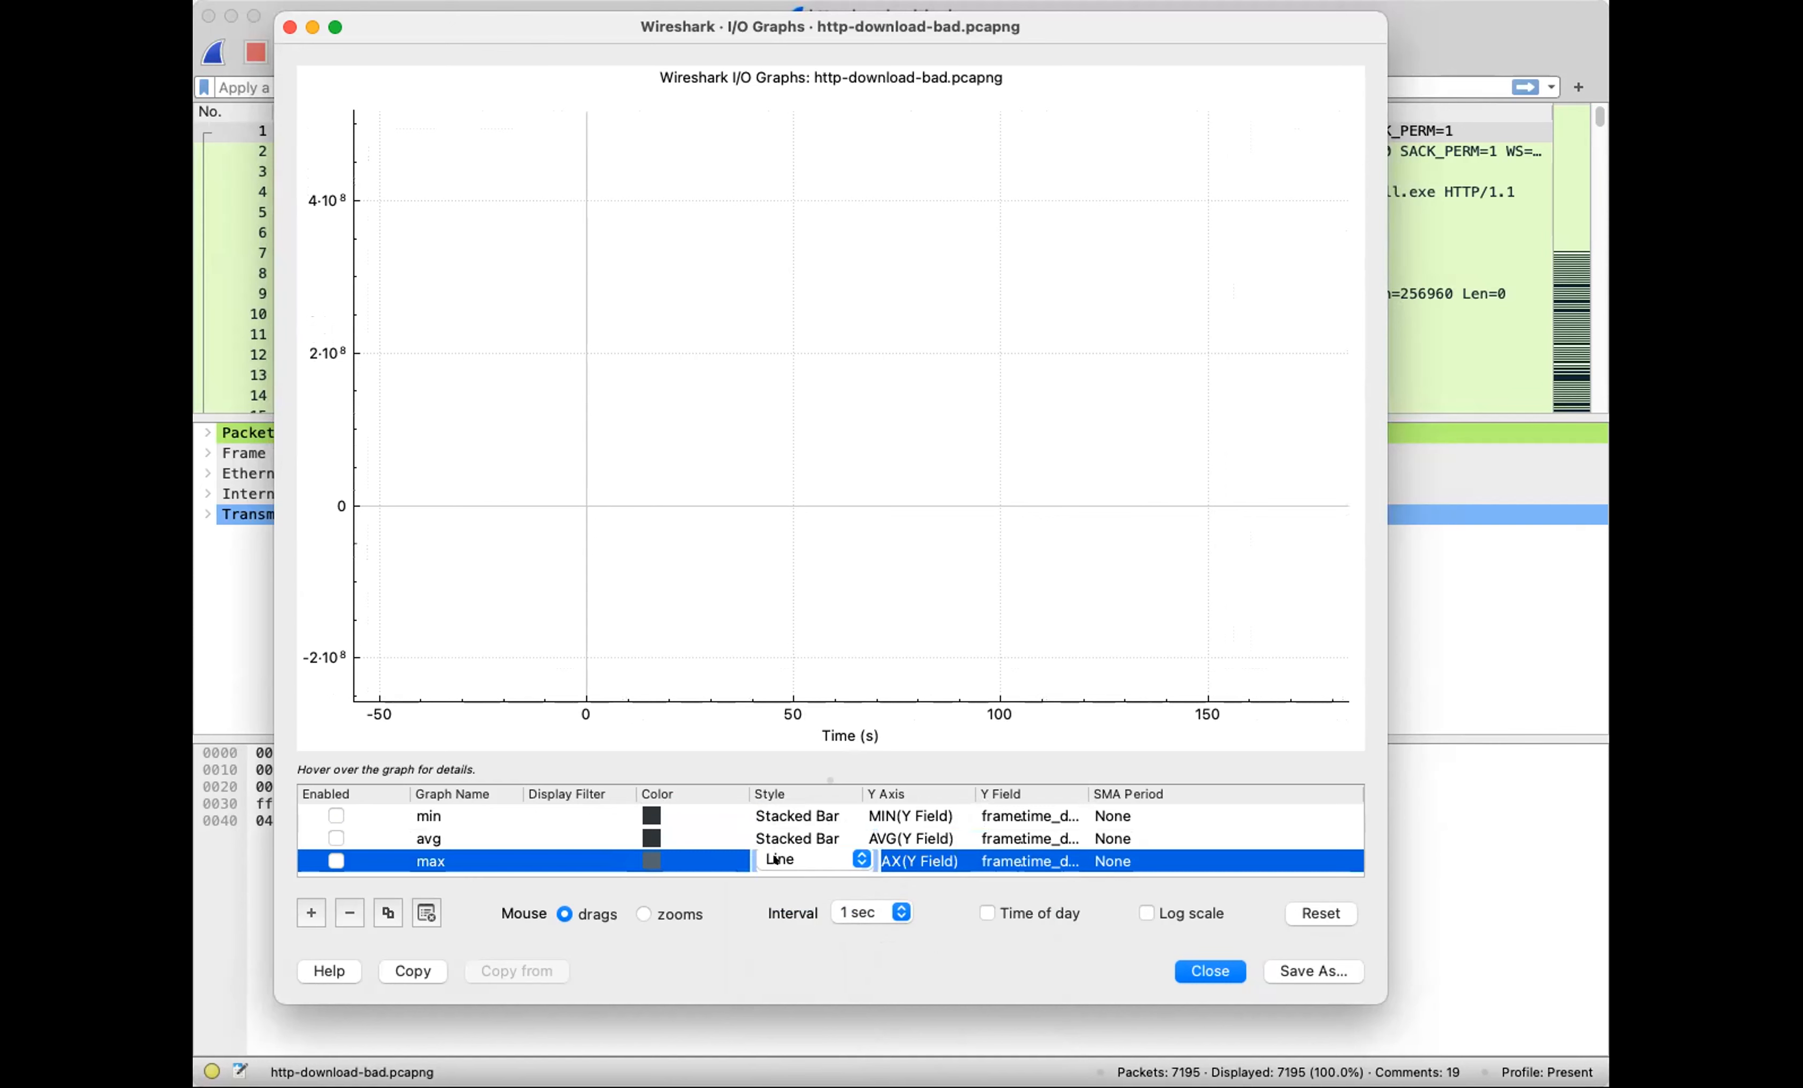
click(777, 861)
click(811, 928)
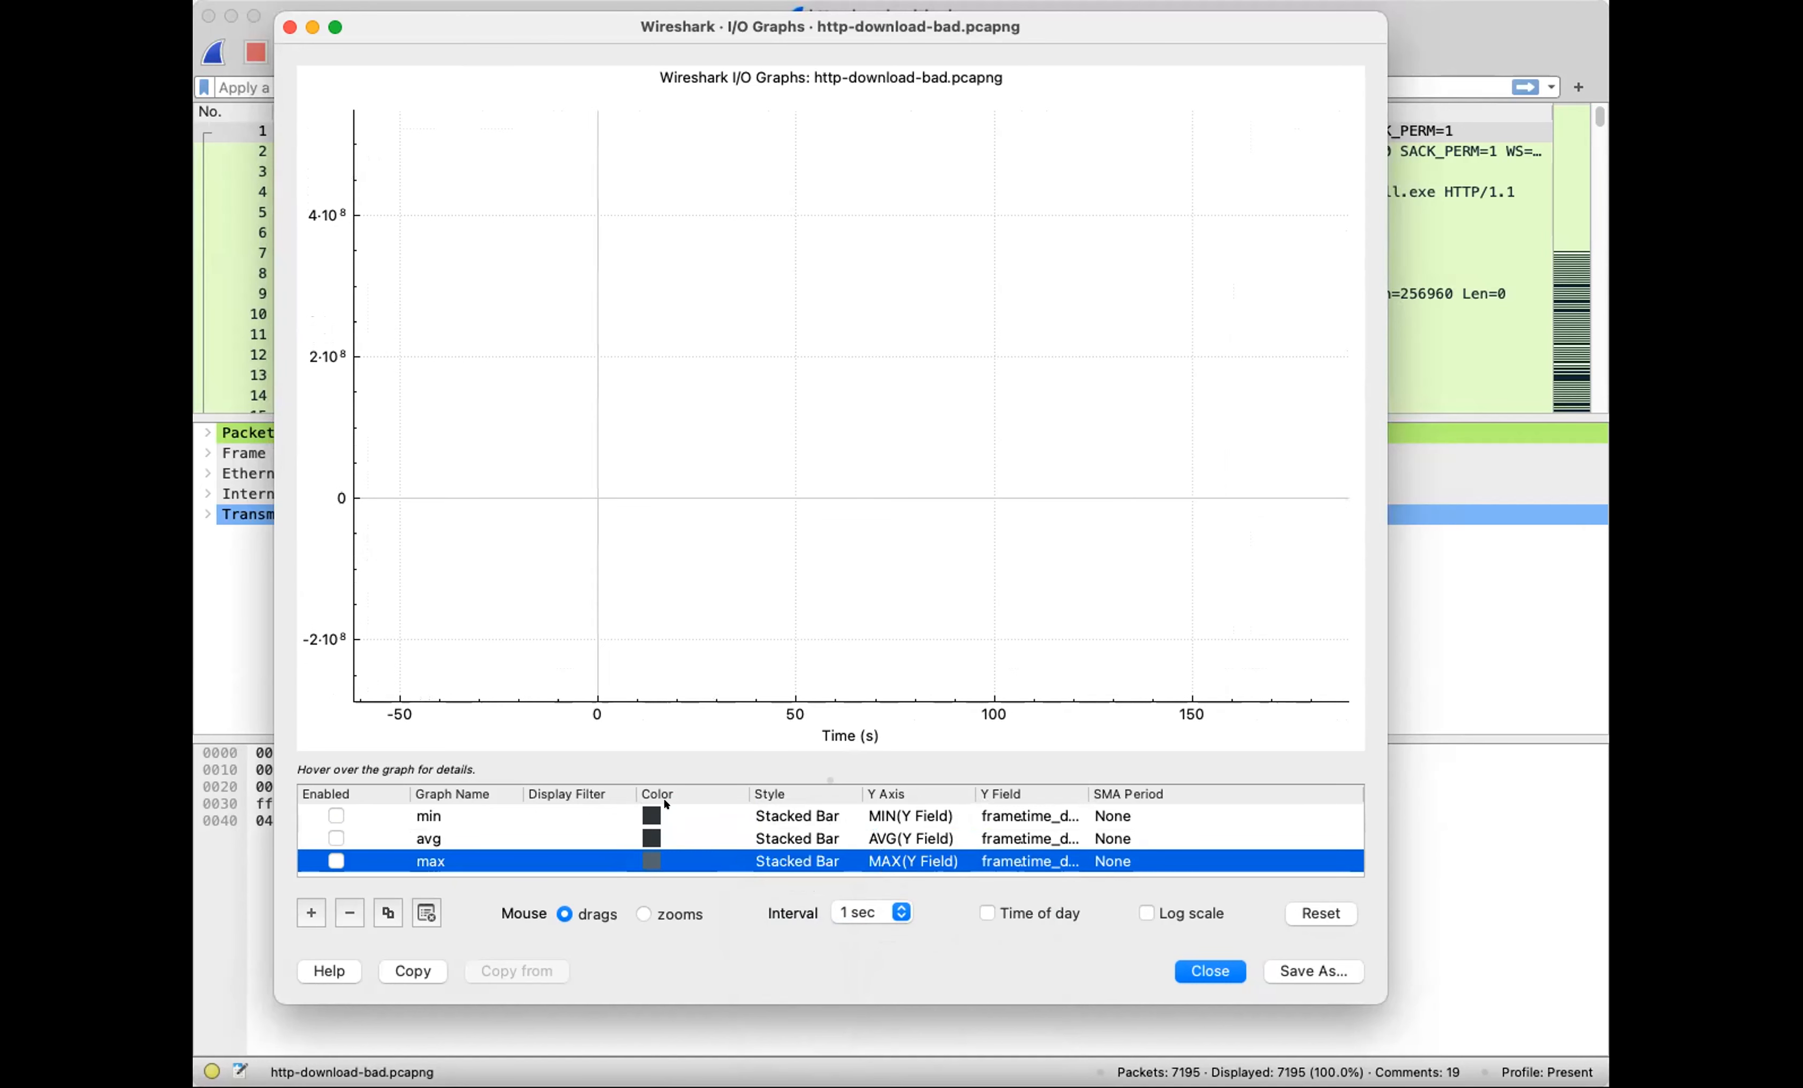
Change the max graph's color to pure red, FF0000
click(648, 856)
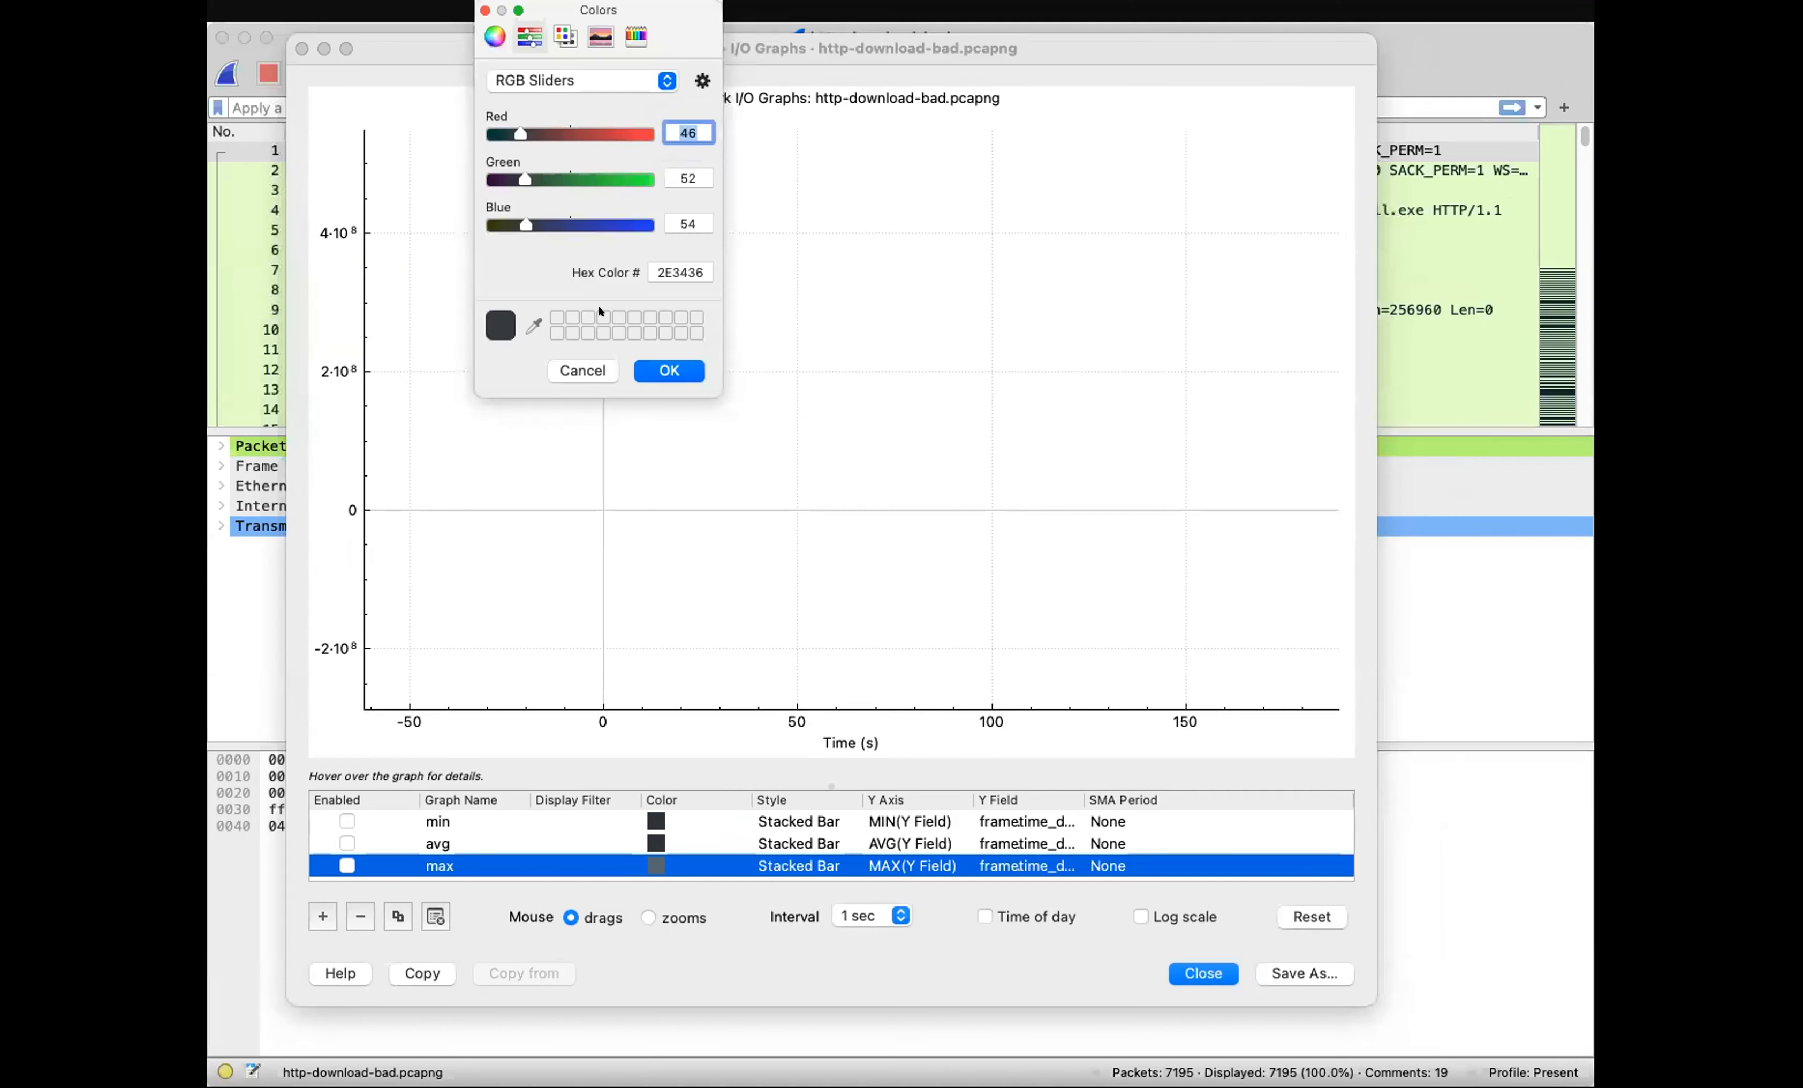
drag(516, 131, 656, 114)
drag(524, 181, 425, 208)
click(691, 373)
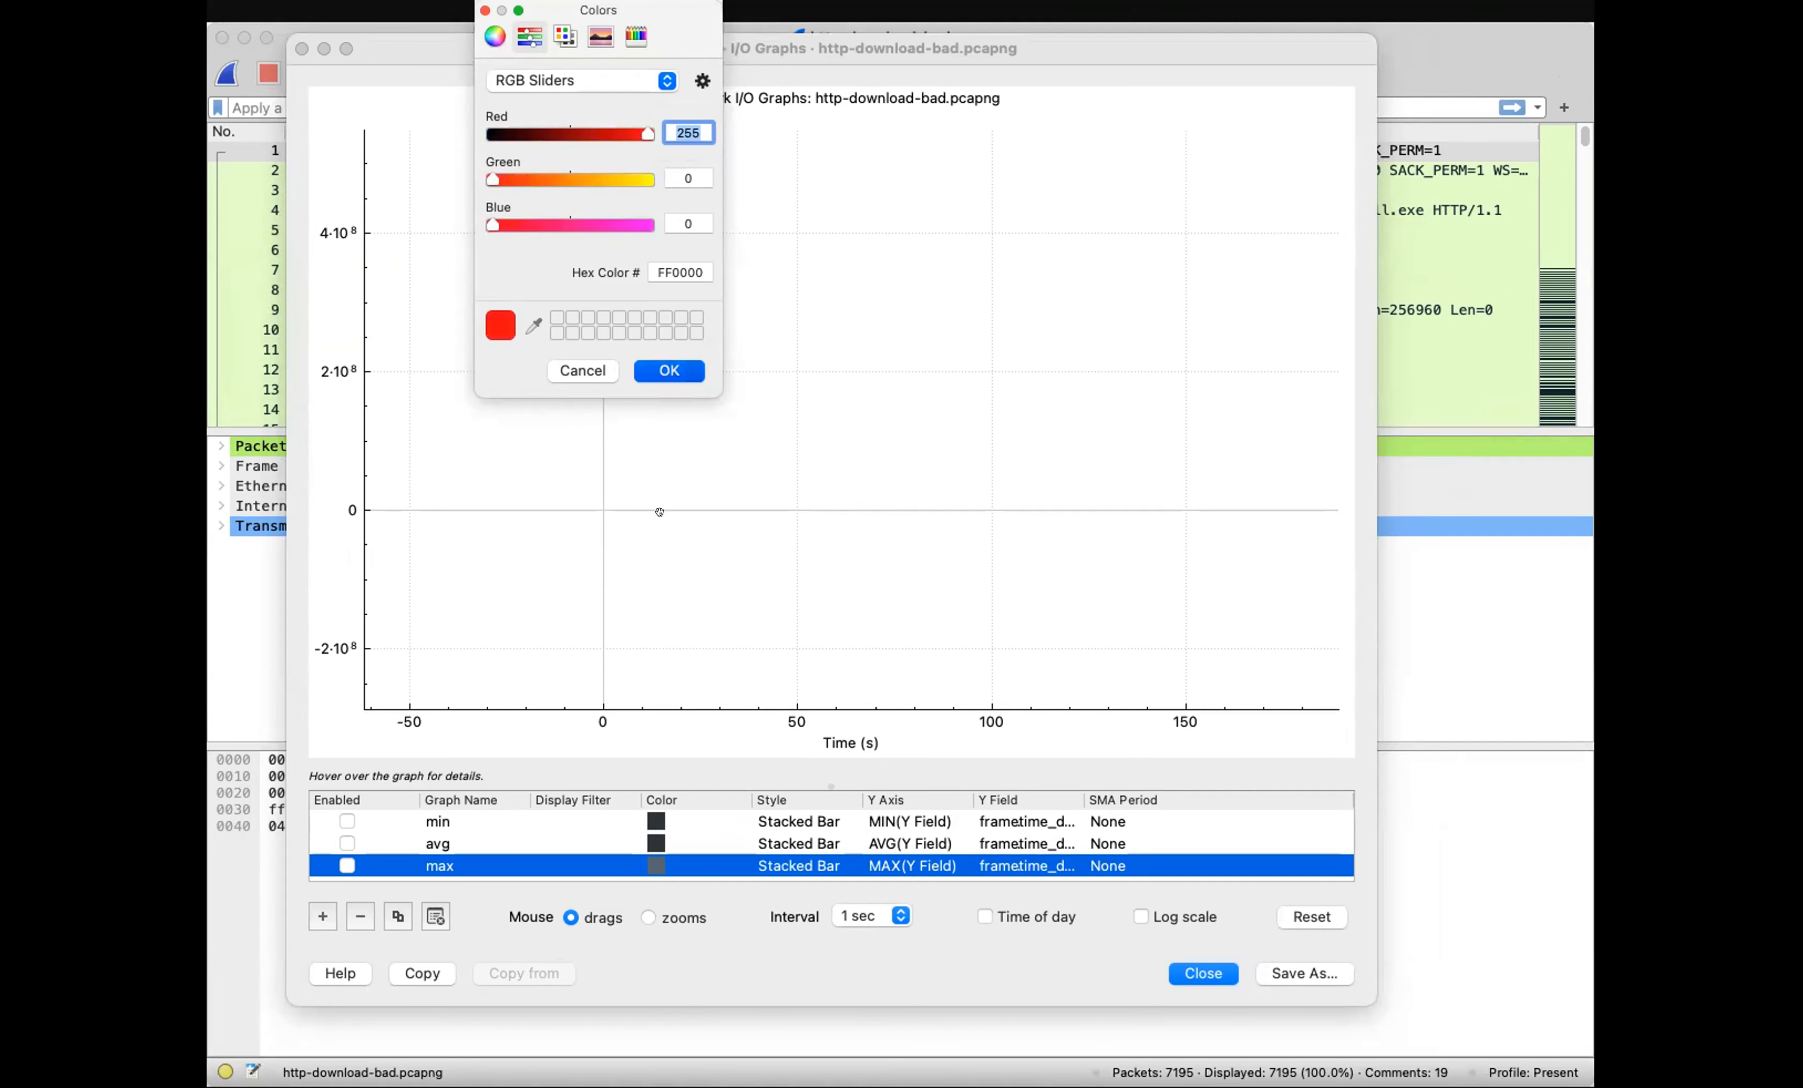
Change the avg graph's color to pure green, with full green and no red or blue
click(656, 843)
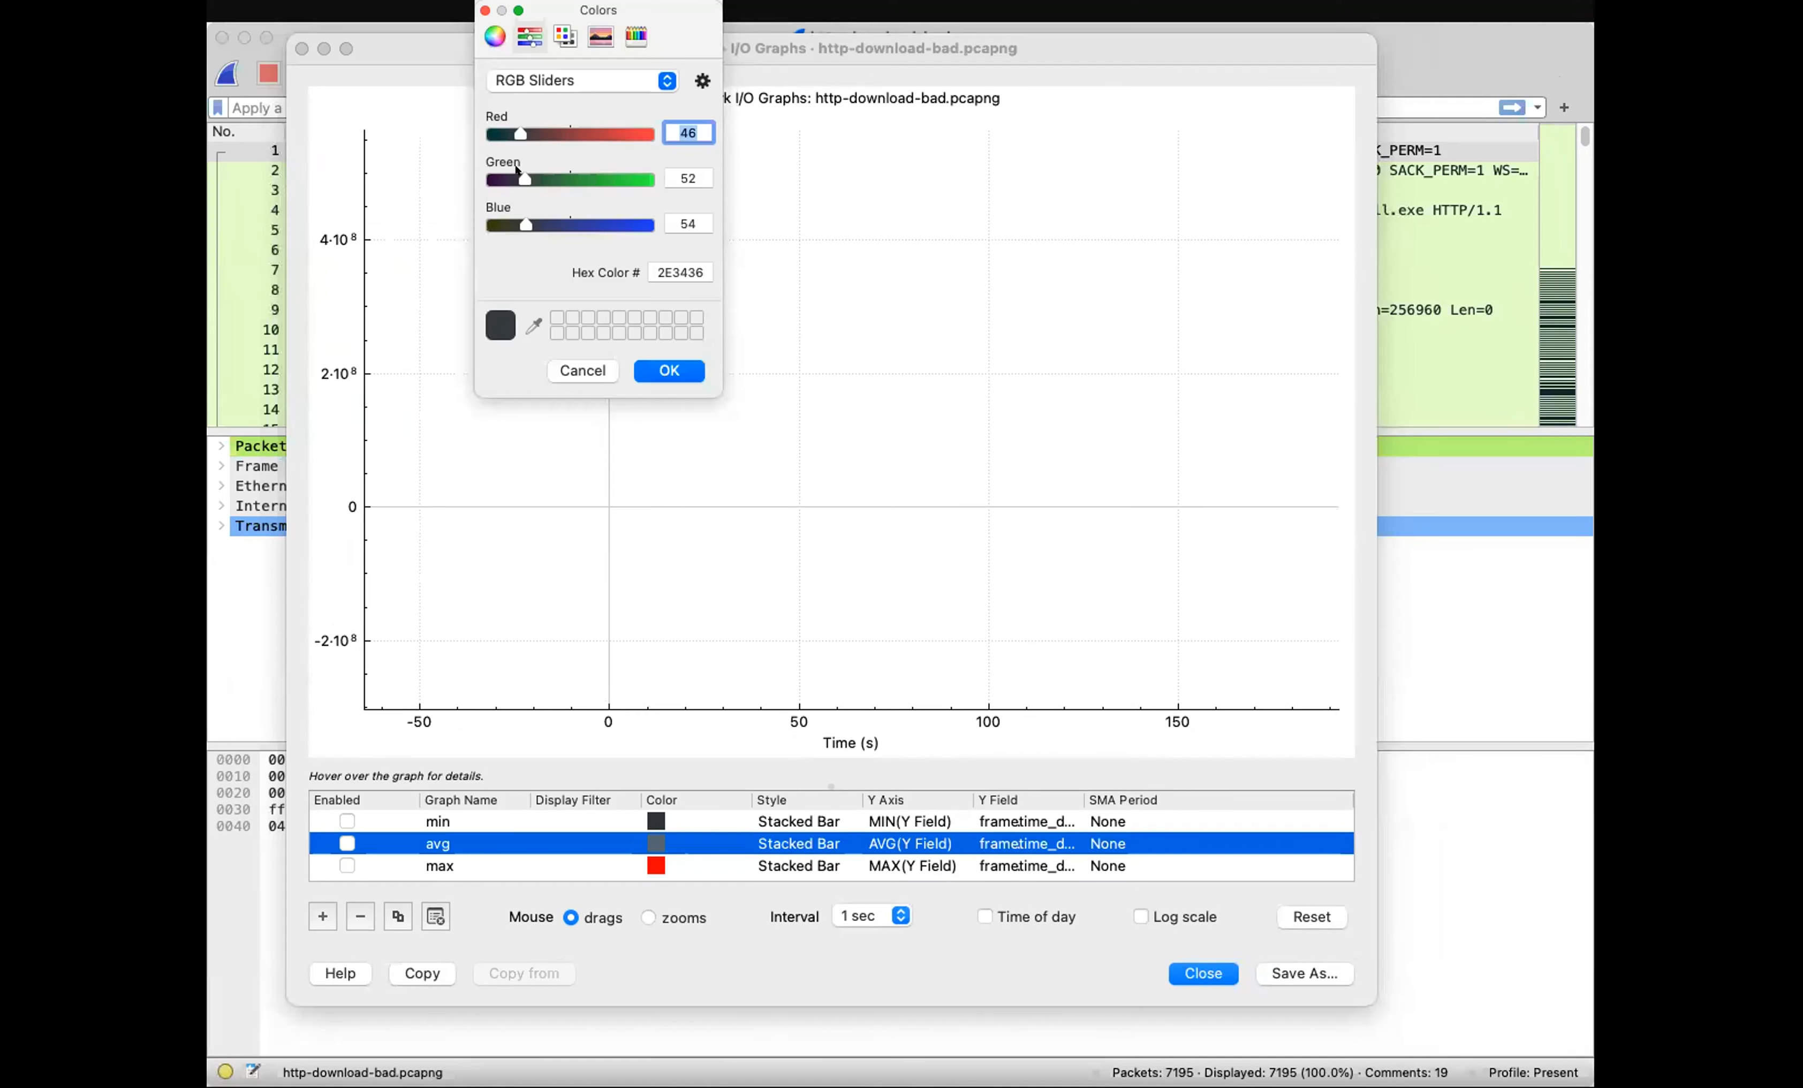
drag(522, 179, 654, 179)
drag(518, 218, 487, 223)
drag(517, 132, 488, 135)
click(669, 370)
Change the min graph's color to cyan, 00FFFF
click(639, 821)
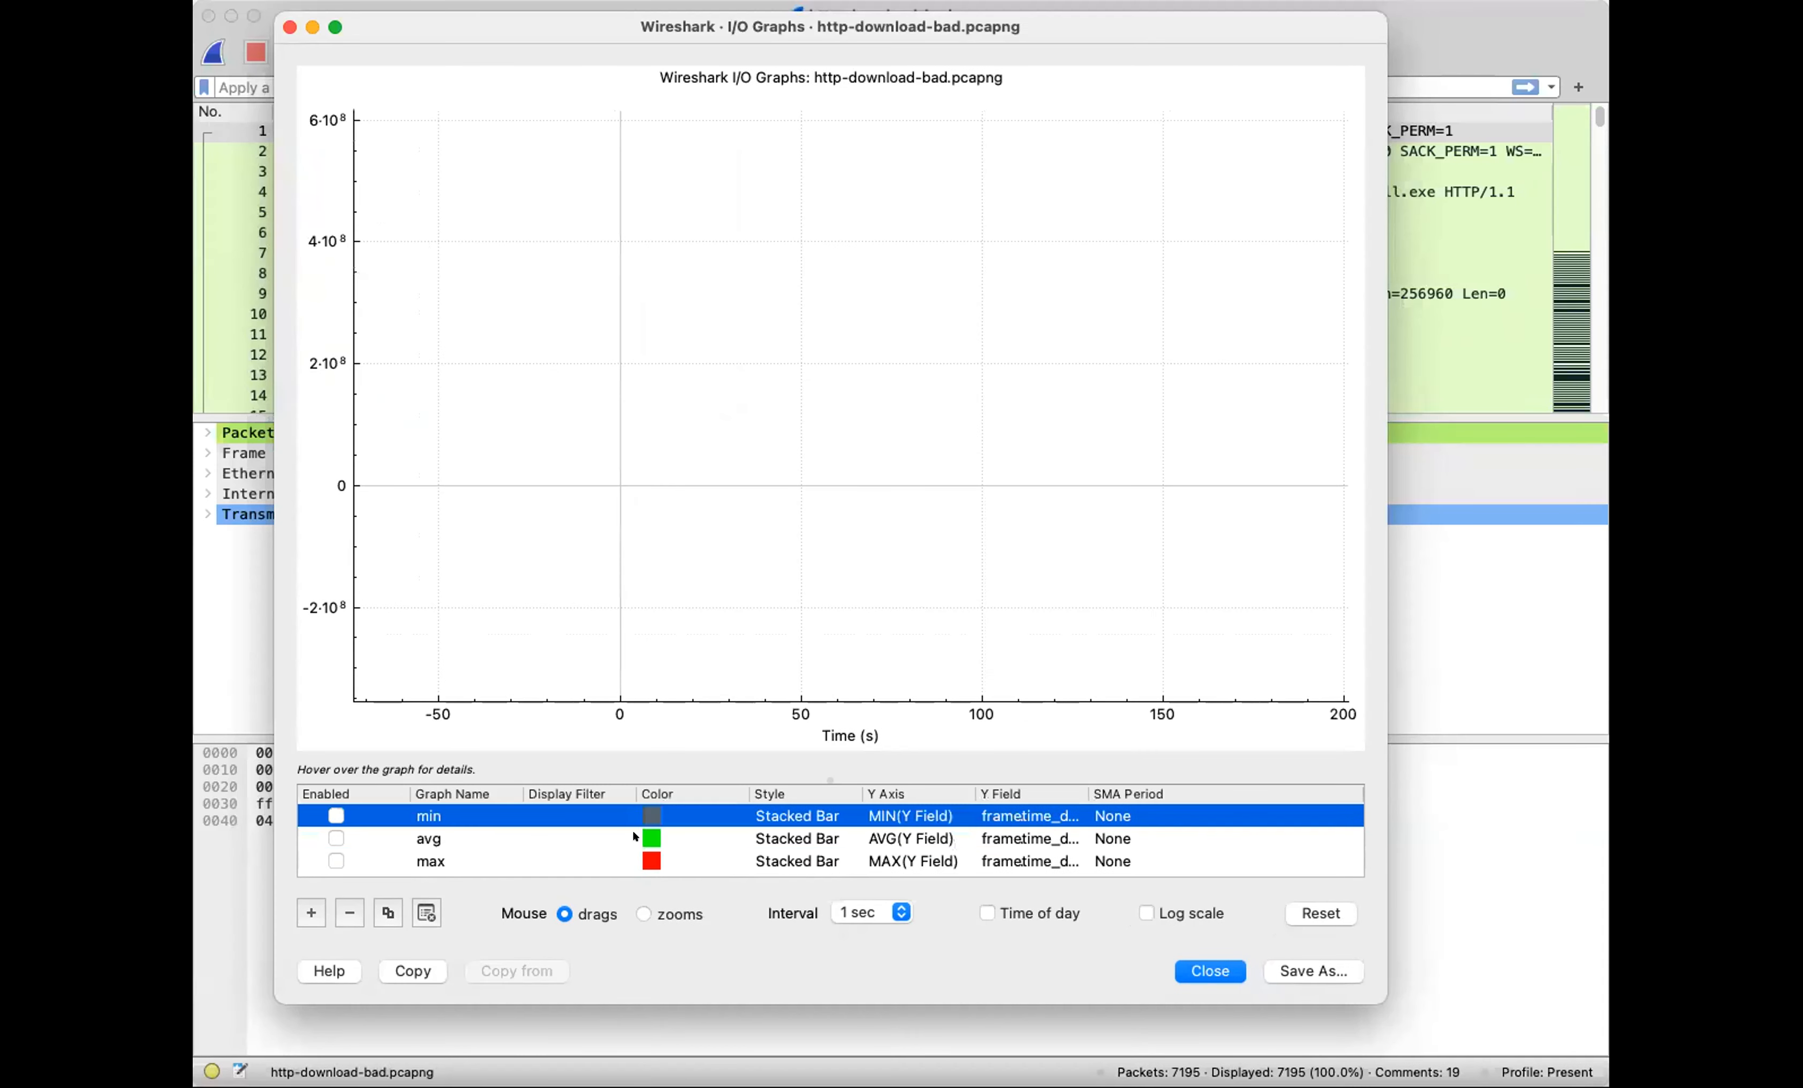
double_click(649, 816)
drag(518, 223, 649, 225)
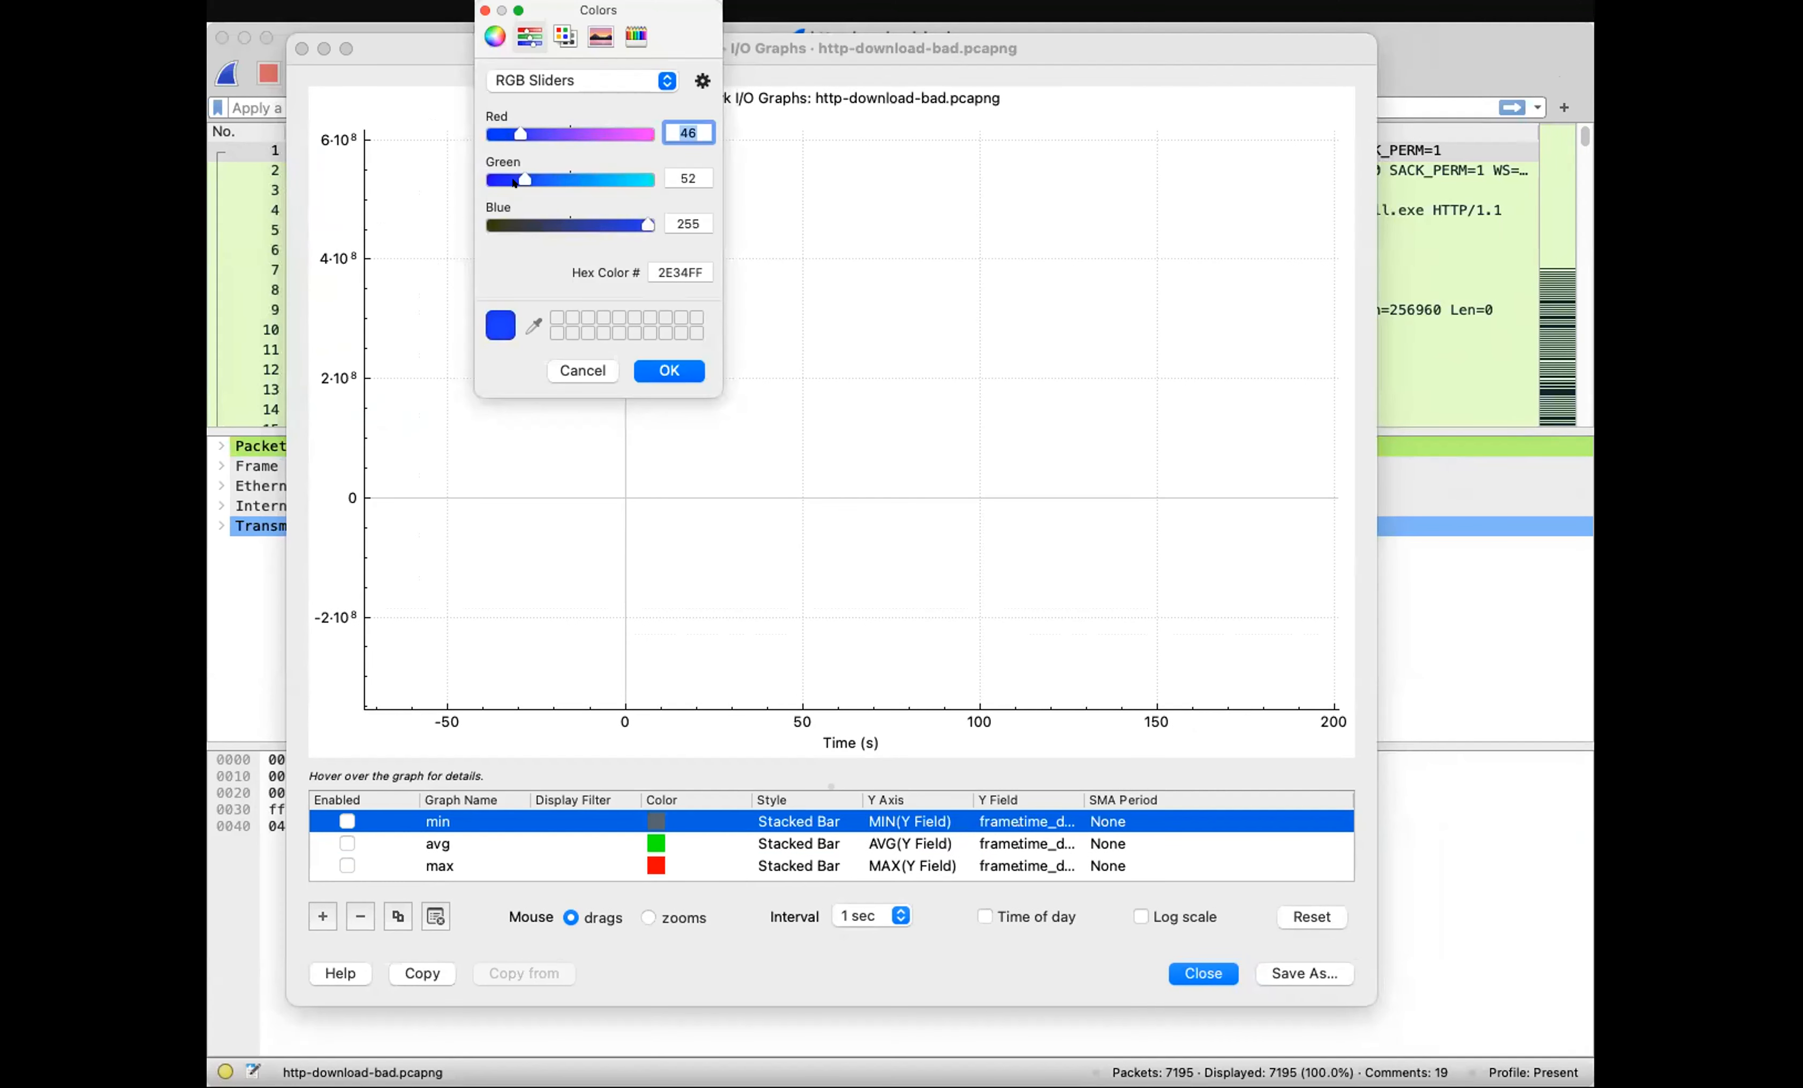
drag(517, 180, 641, 181)
drag(521, 135, 488, 135)
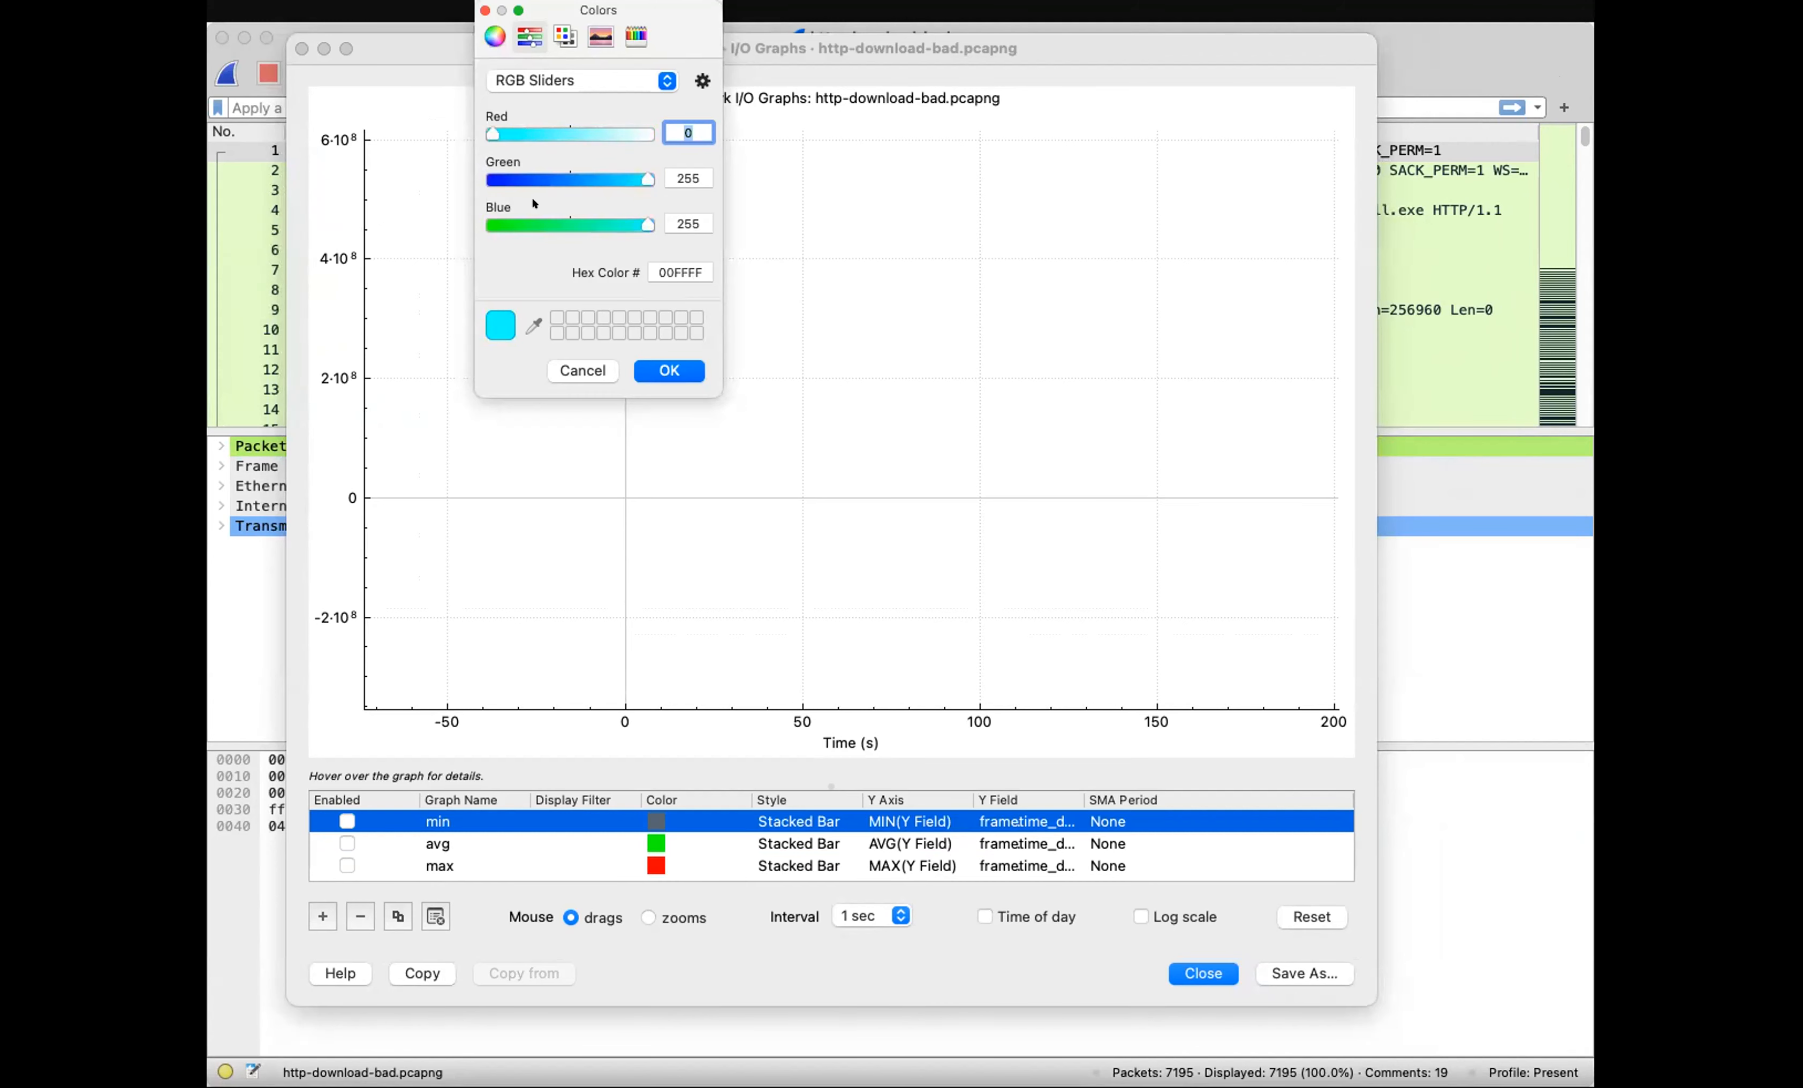
click(660, 365)
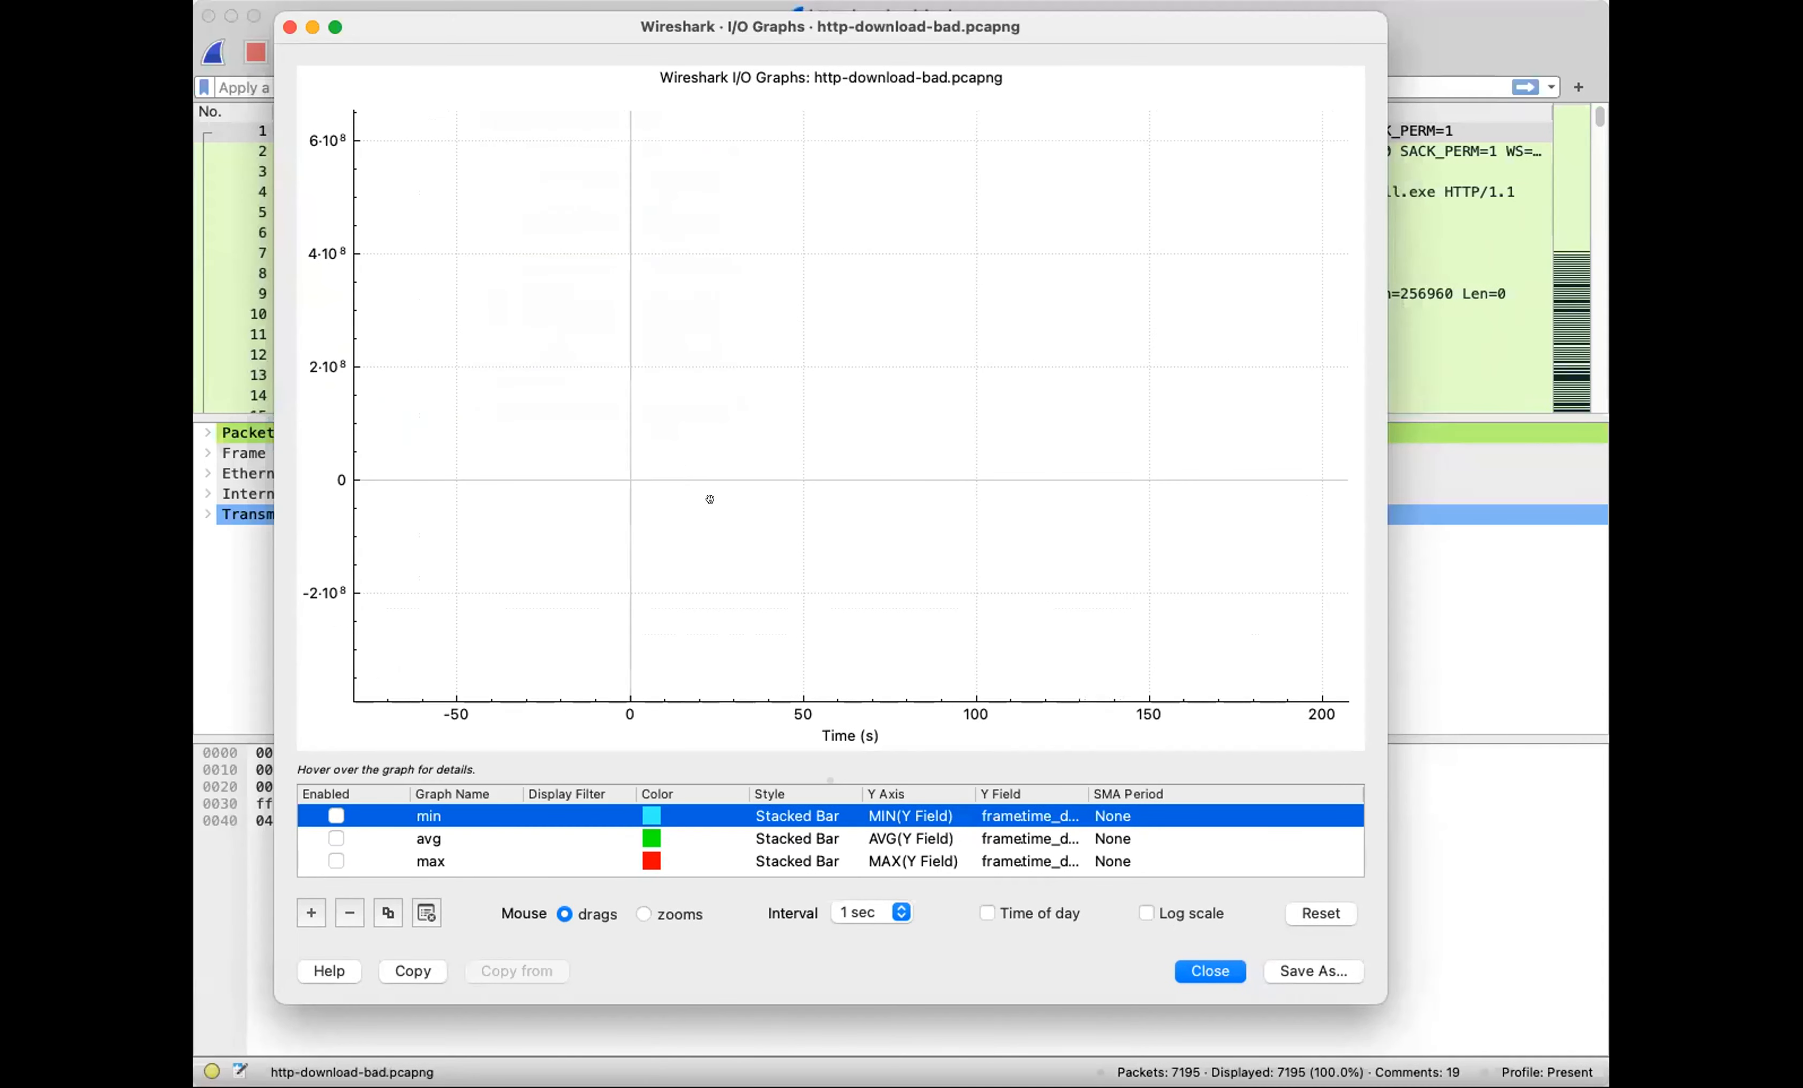
Enable the min, avg and max graphs so all three stacked bars are plotted together
click(334, 816)
click(325, 845)
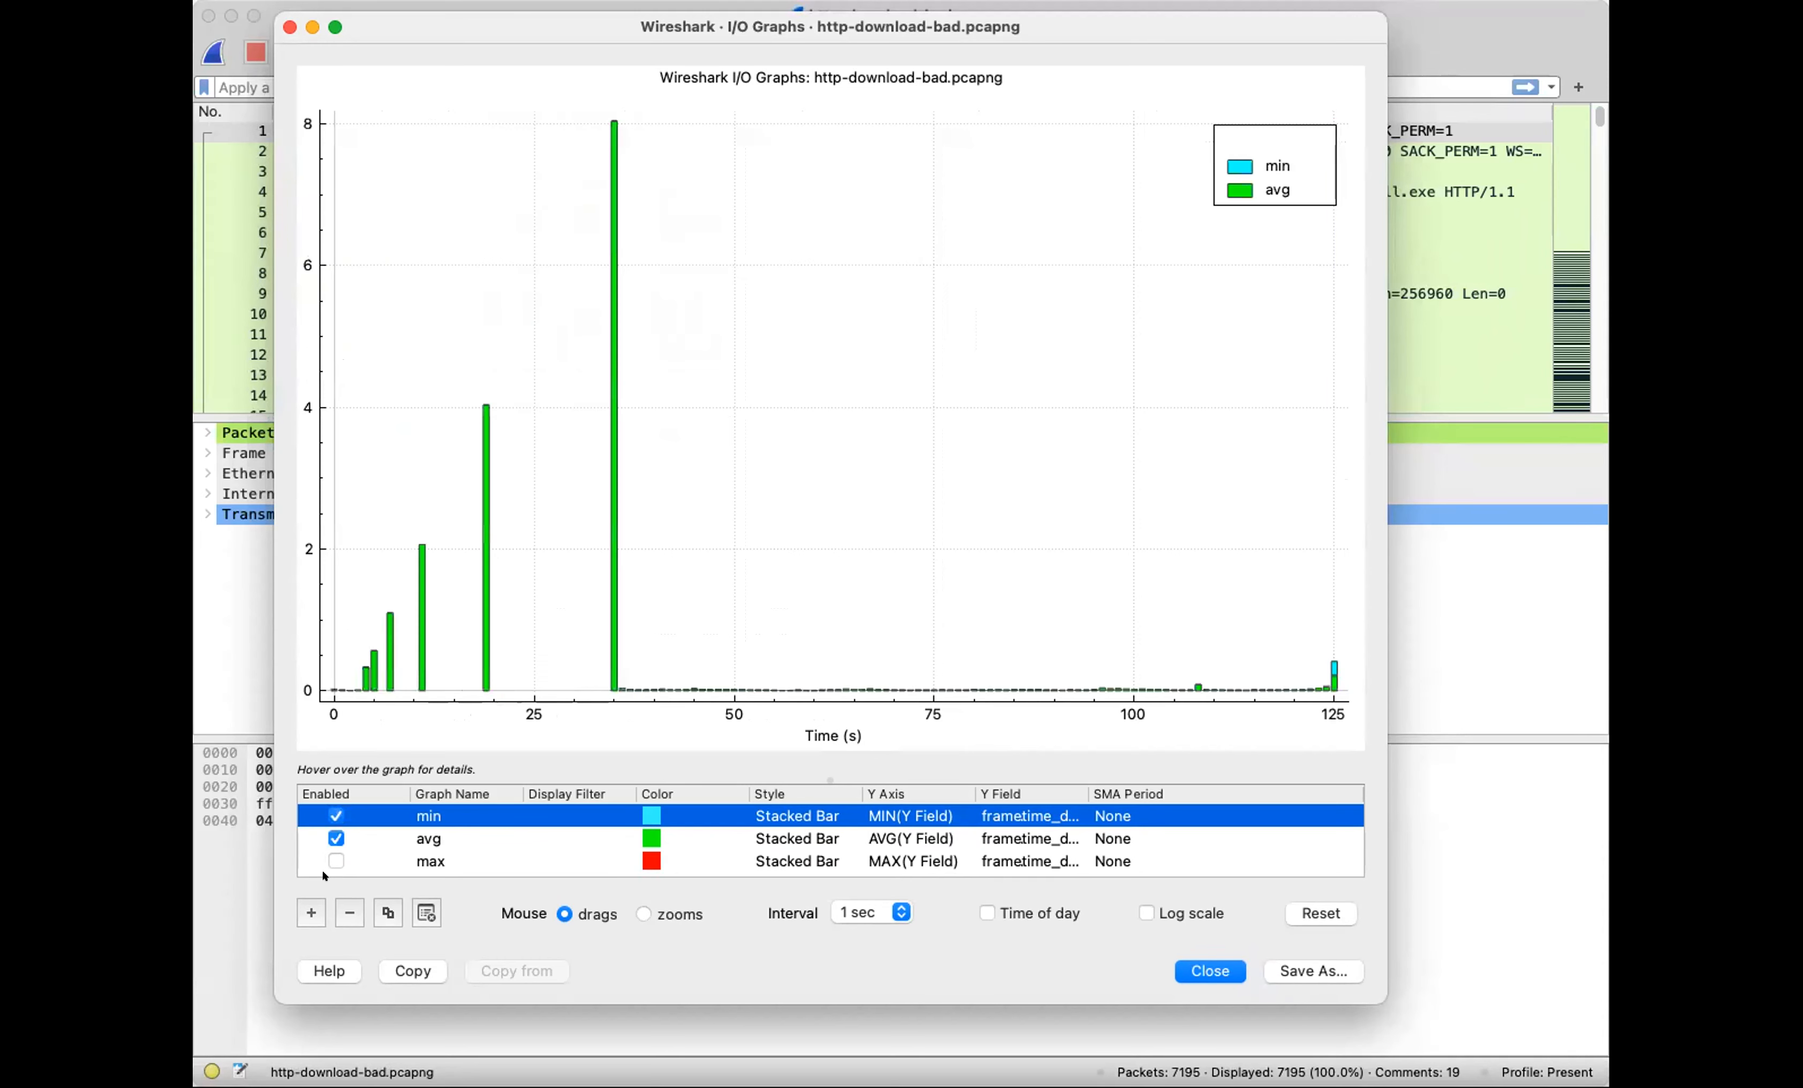
click(338, 861)
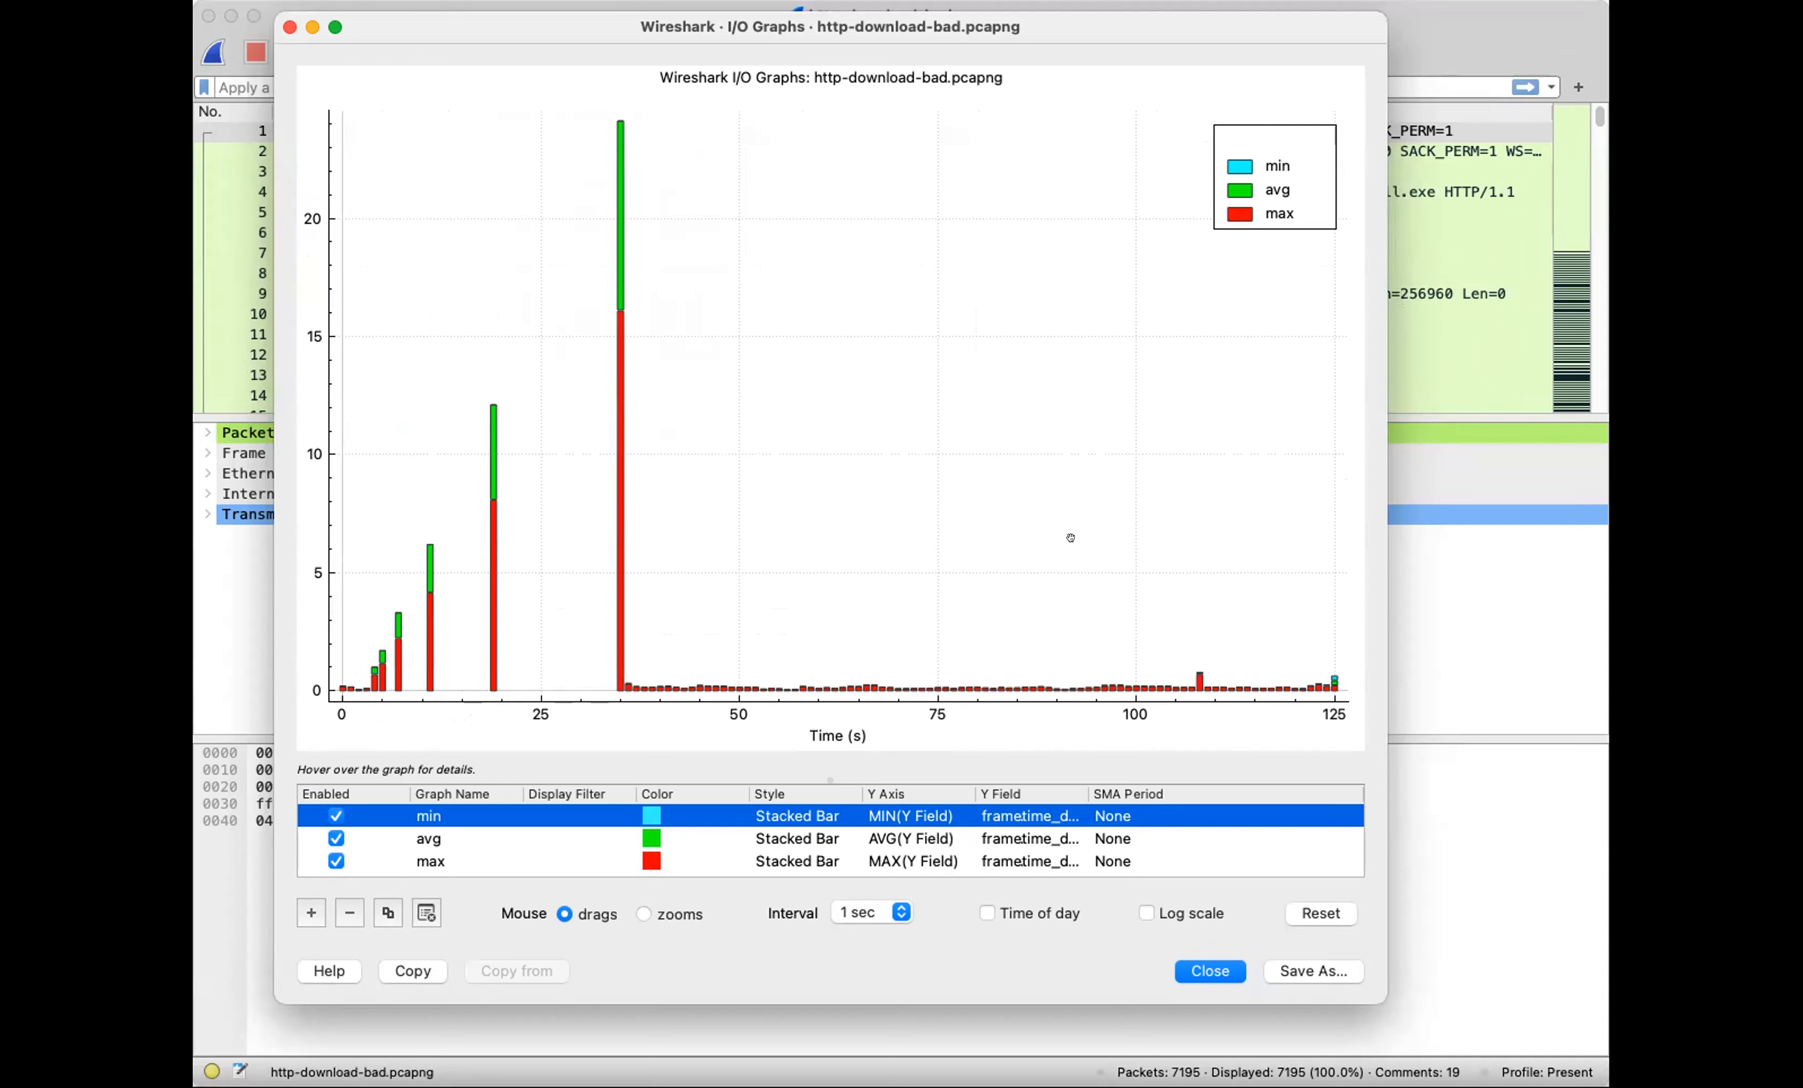
drag(1068, 532, 1069, 532)
Switch to the browser and examine the example answer format in challenge 3010's question
key(super+Tab)
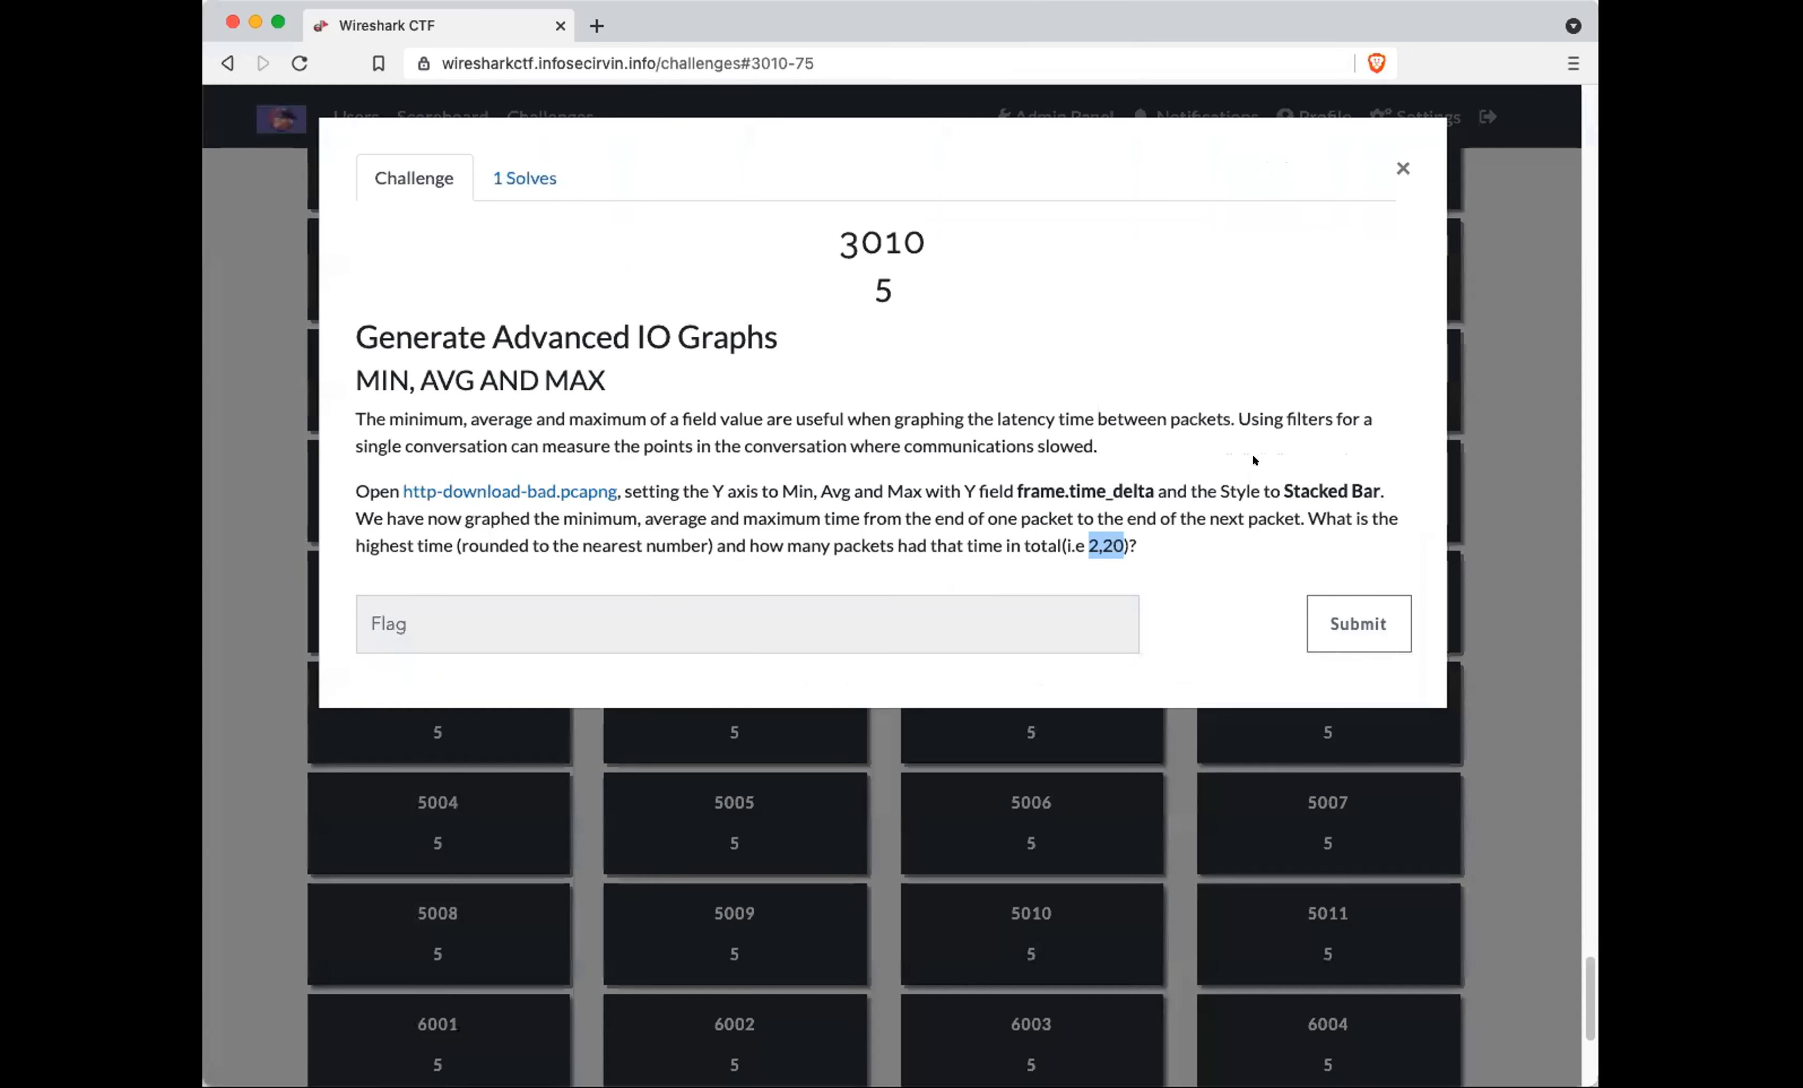
click(1078, 536)
drag(1087, 536, 1114, 536)
click(1109, 536)
drag(1090, 531, 1112, 534)
click(1092, 536)
drag(1125, 535, 1096, 534)
click(1094, 546)
Close challenge 3010, open challenge 3011, and review its instructions for creating four graph layers
click(1487, 347)
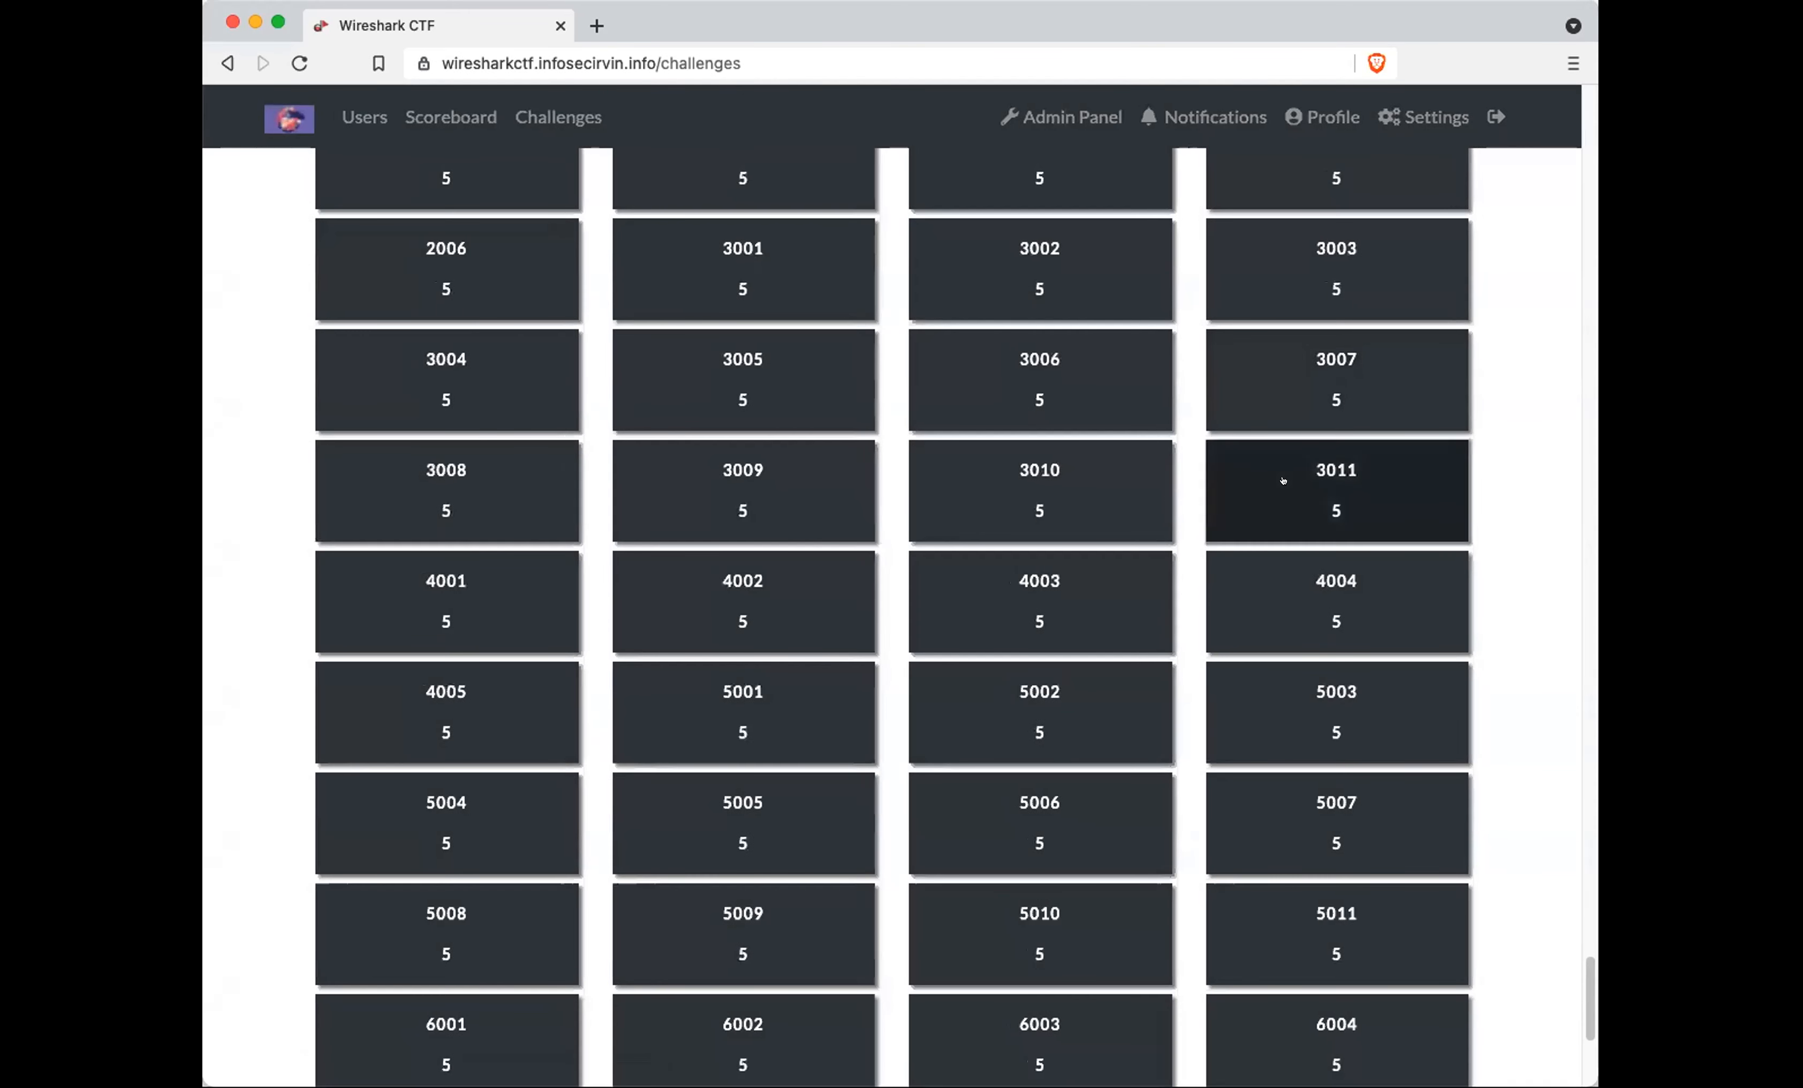
click(1282, 481)
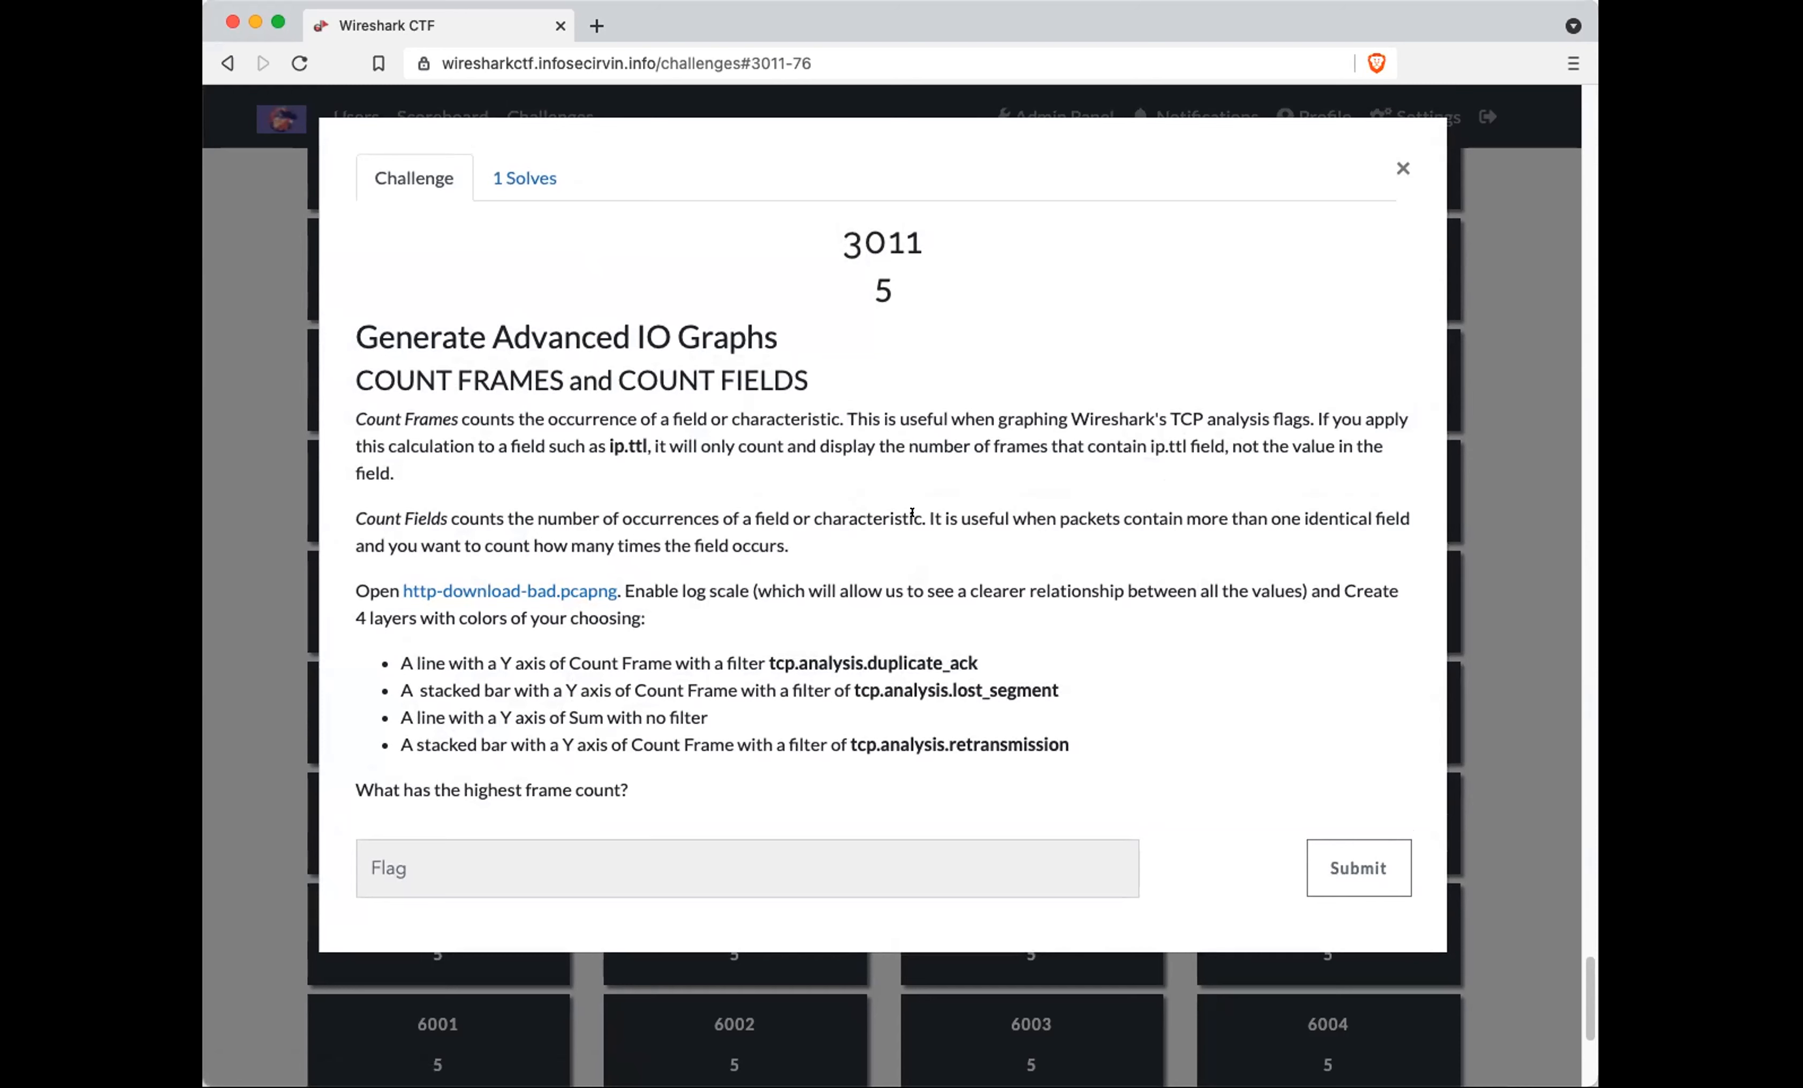
drag(1344, 589, 1349, 622)
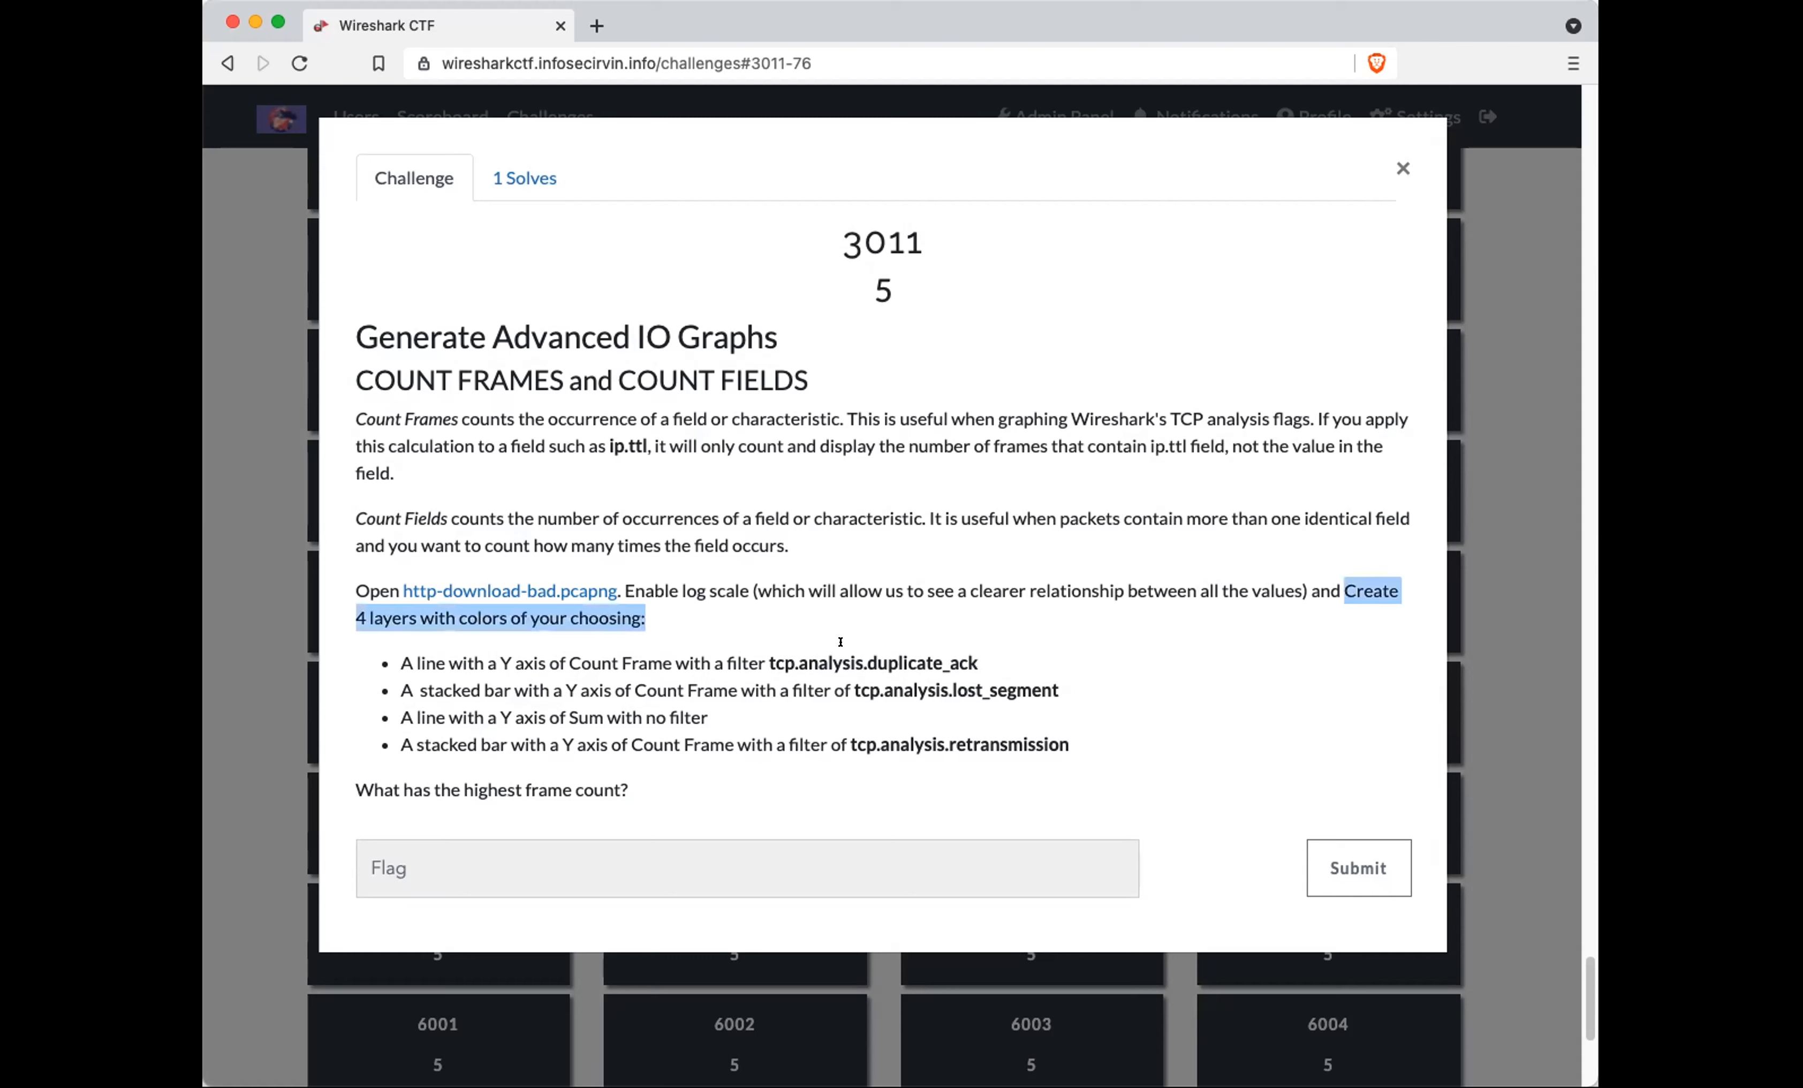
key(super+Tab)
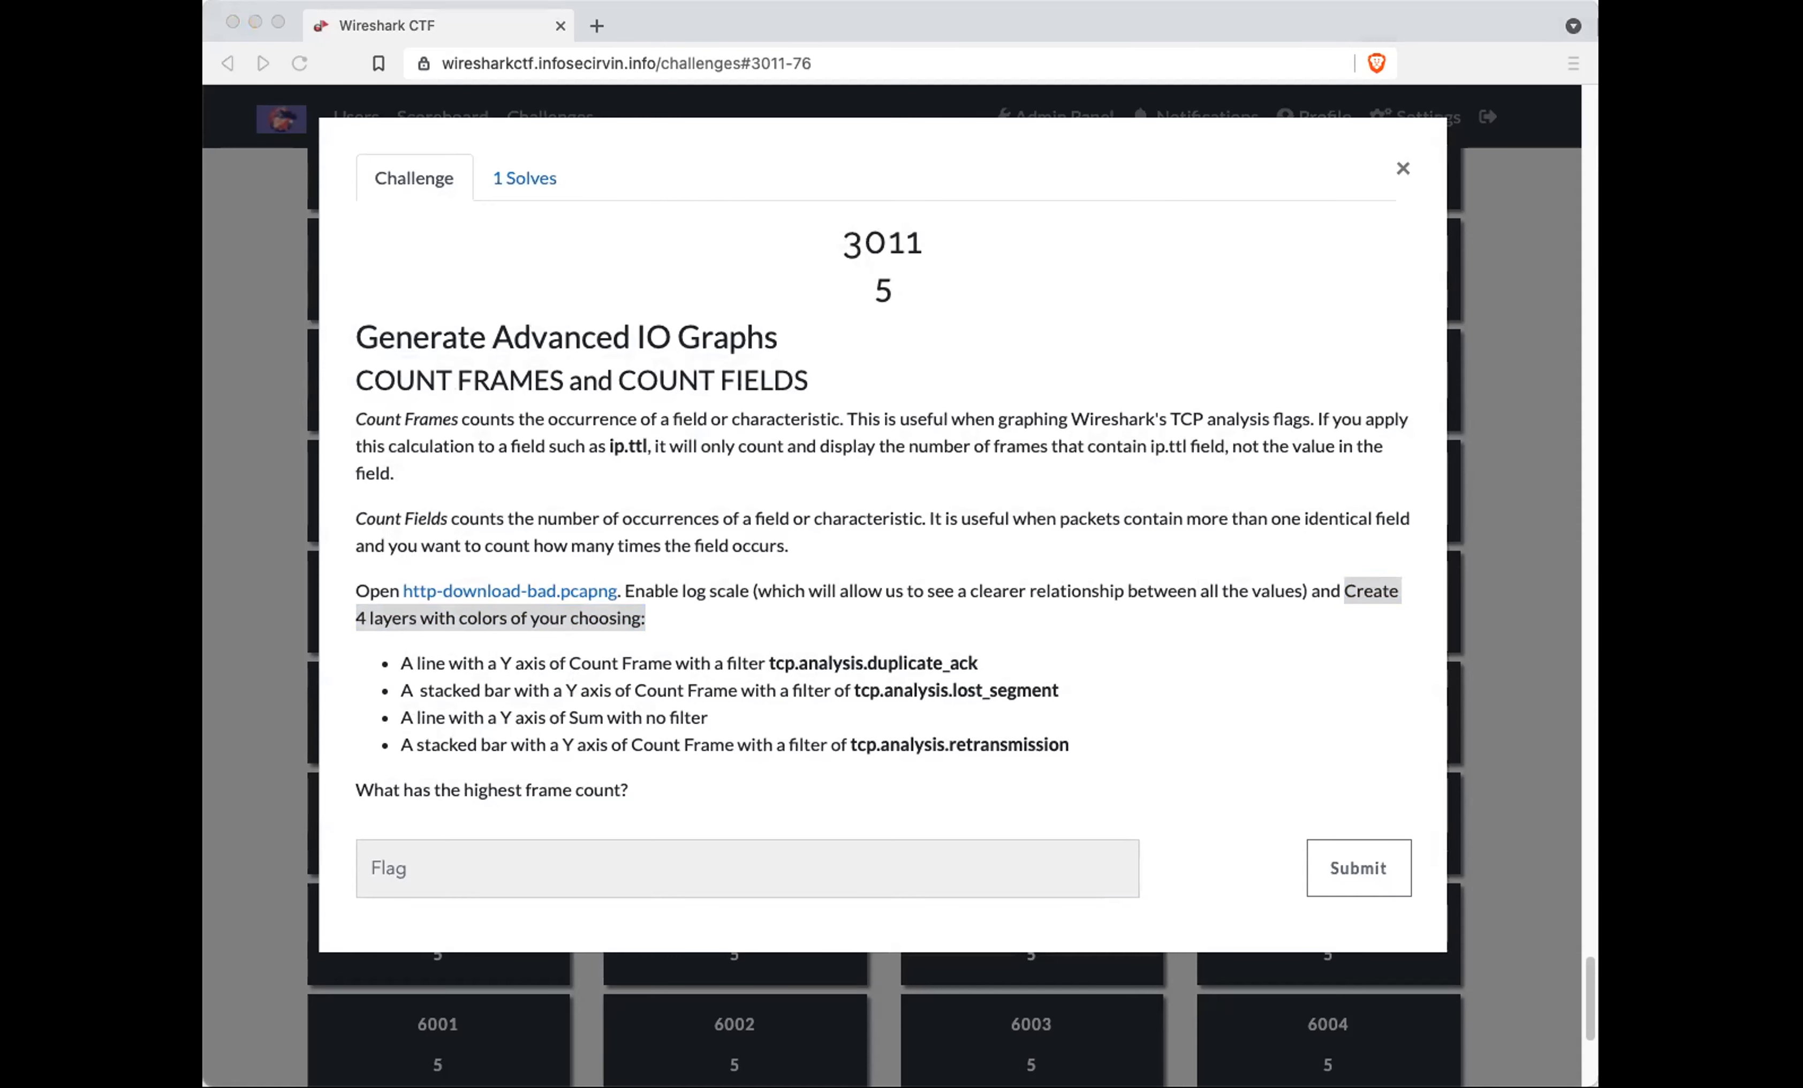
key(super+Tab)
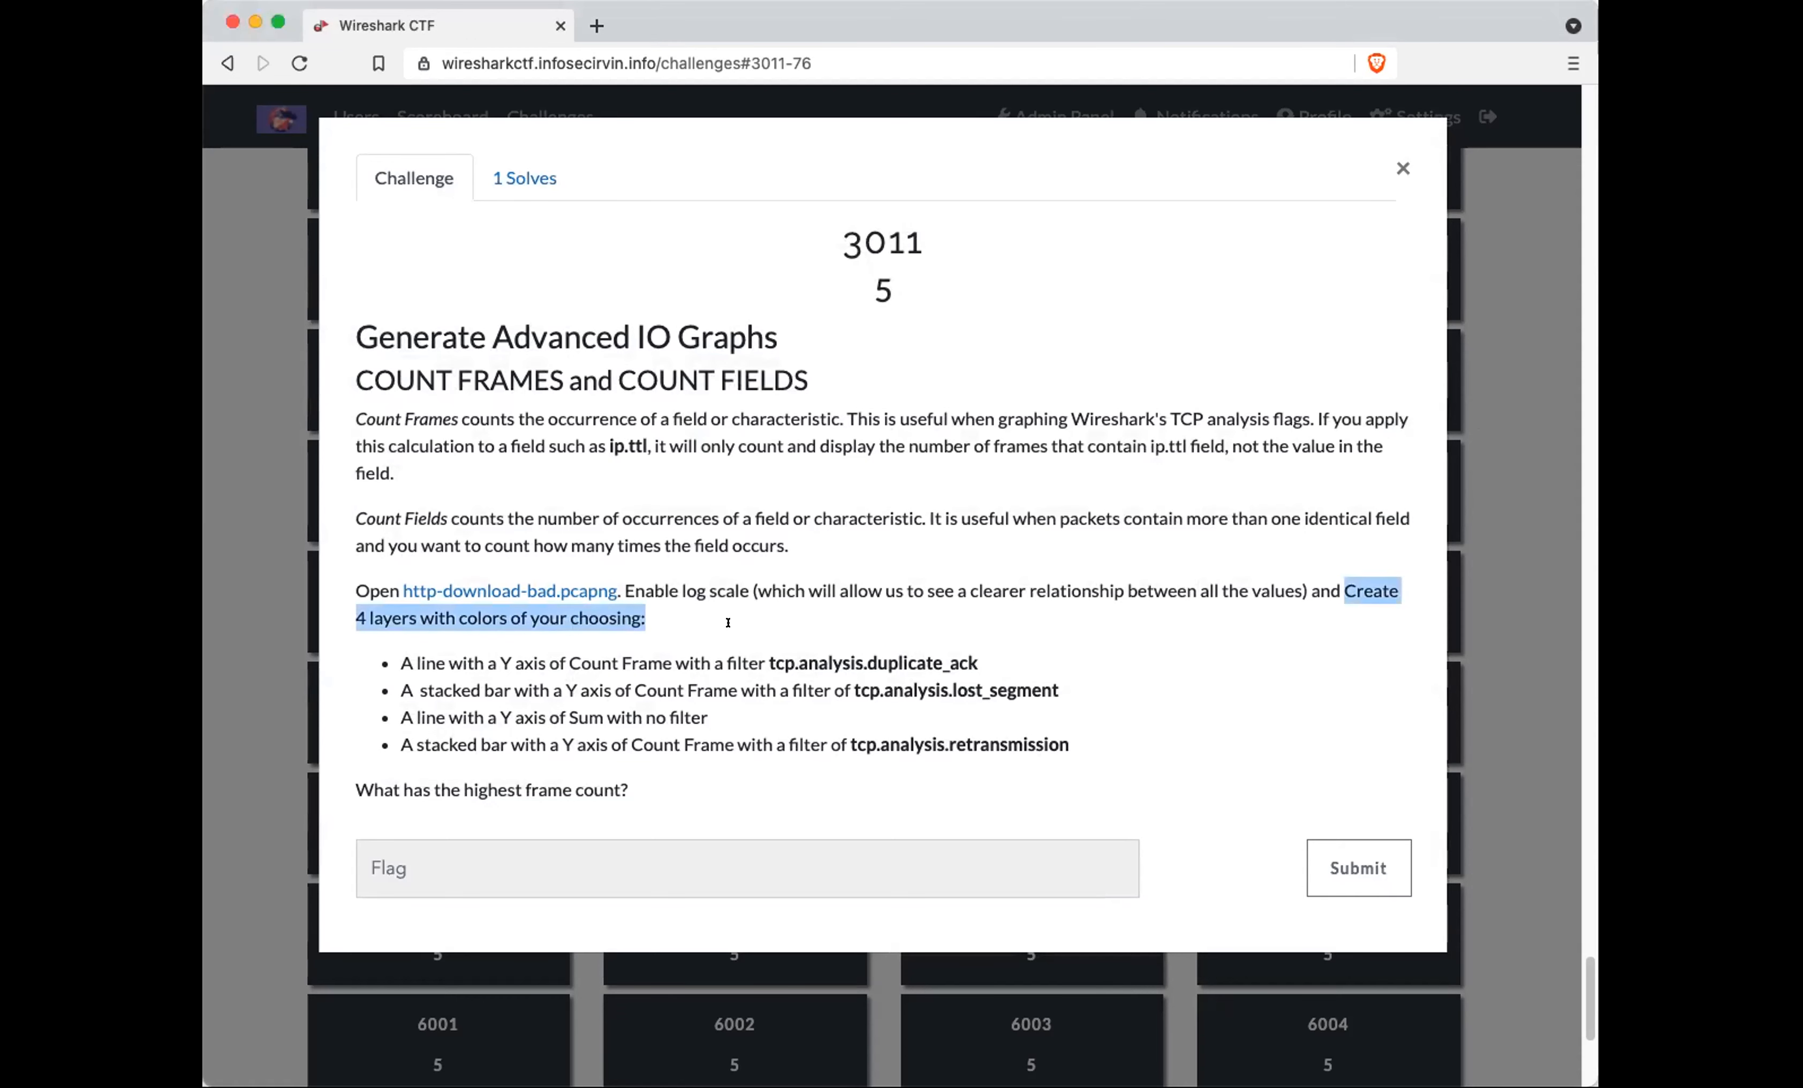
click(678, 462)
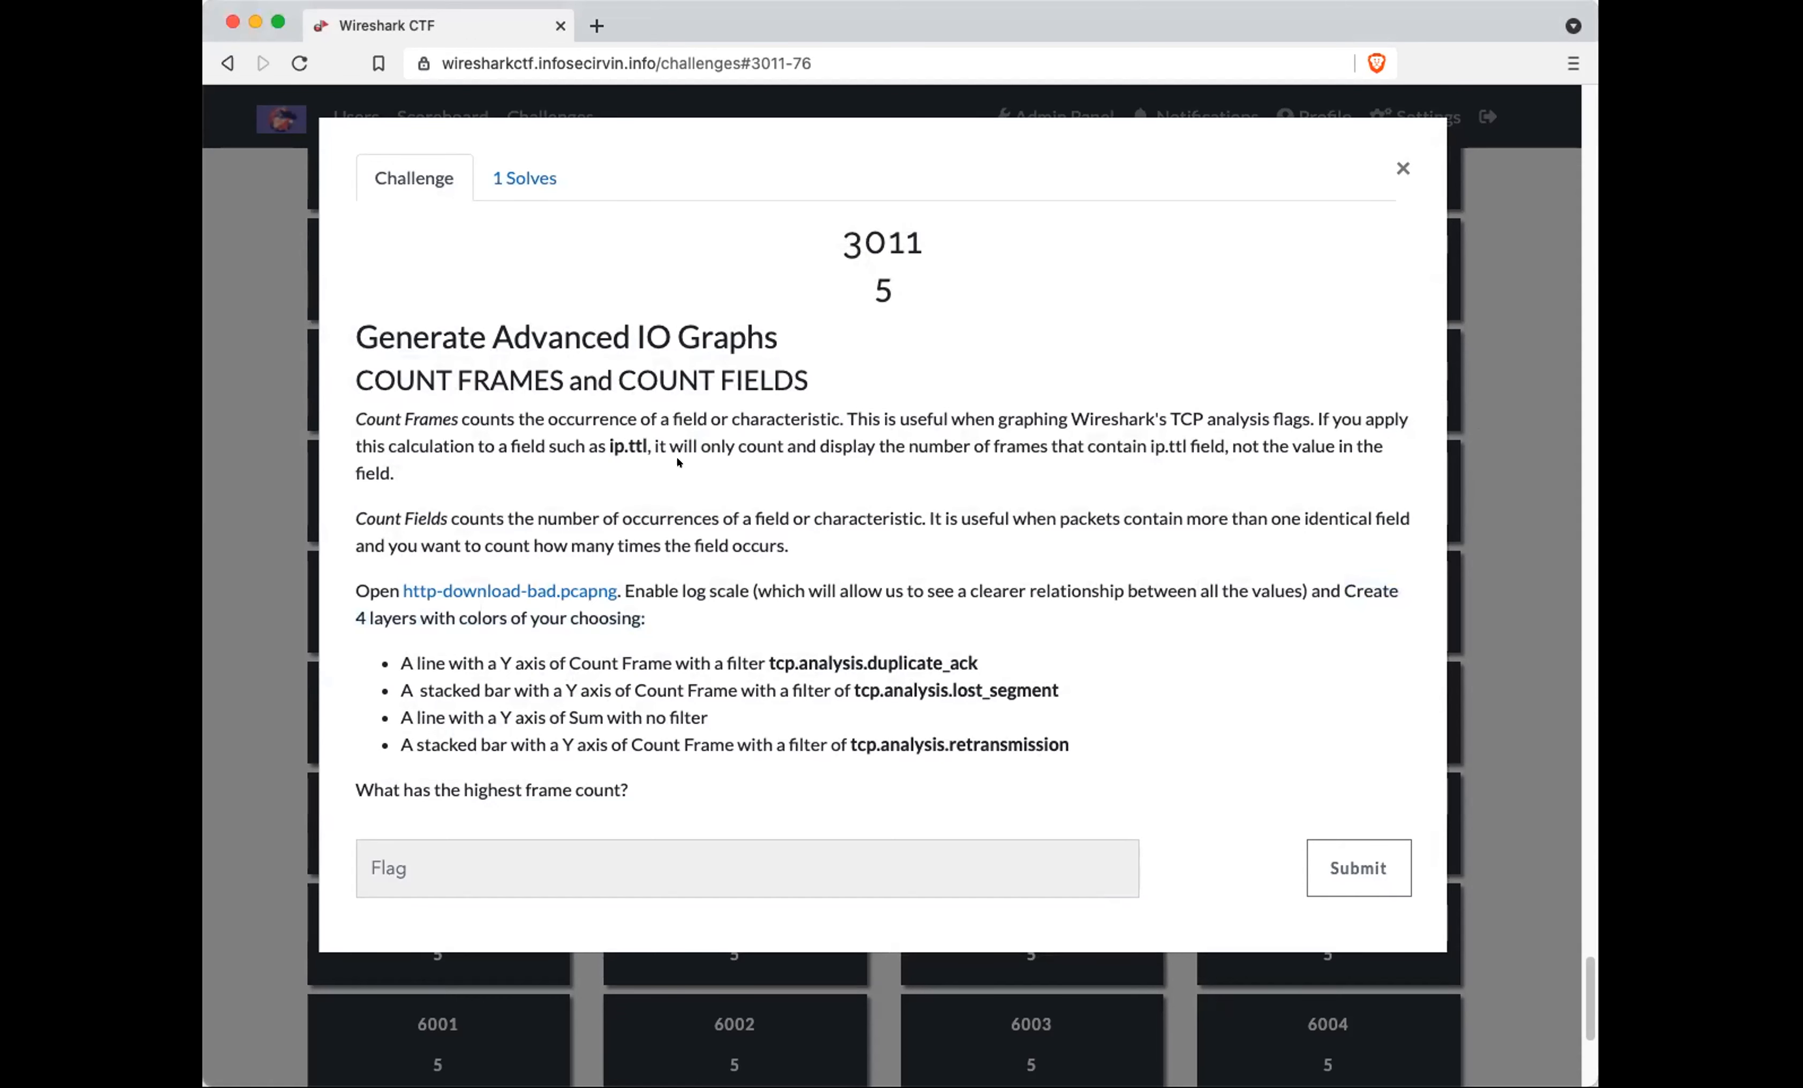
Switch to Wireshark's I/O Graphs and replace the old graphs with a new Line graph whose Y axis is COUNT FRAMES(Y Field)
key(super+Tab)
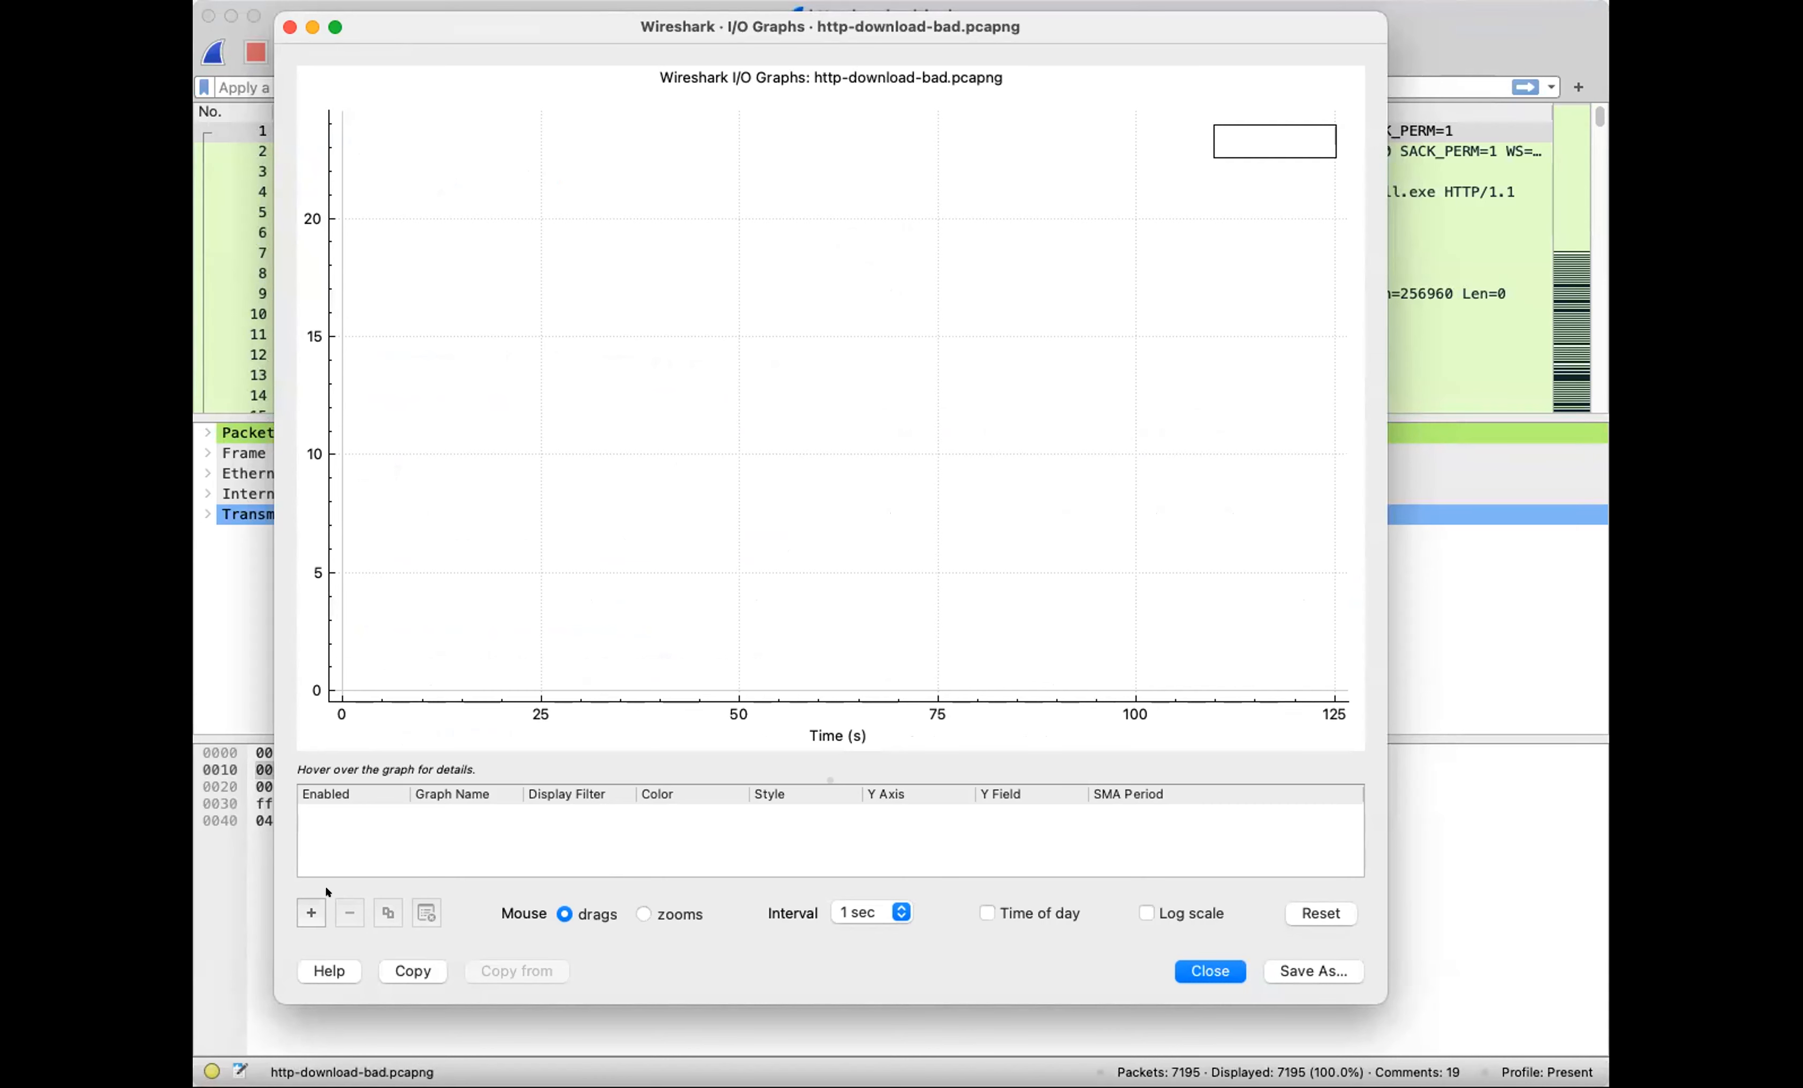
click(312, 911)
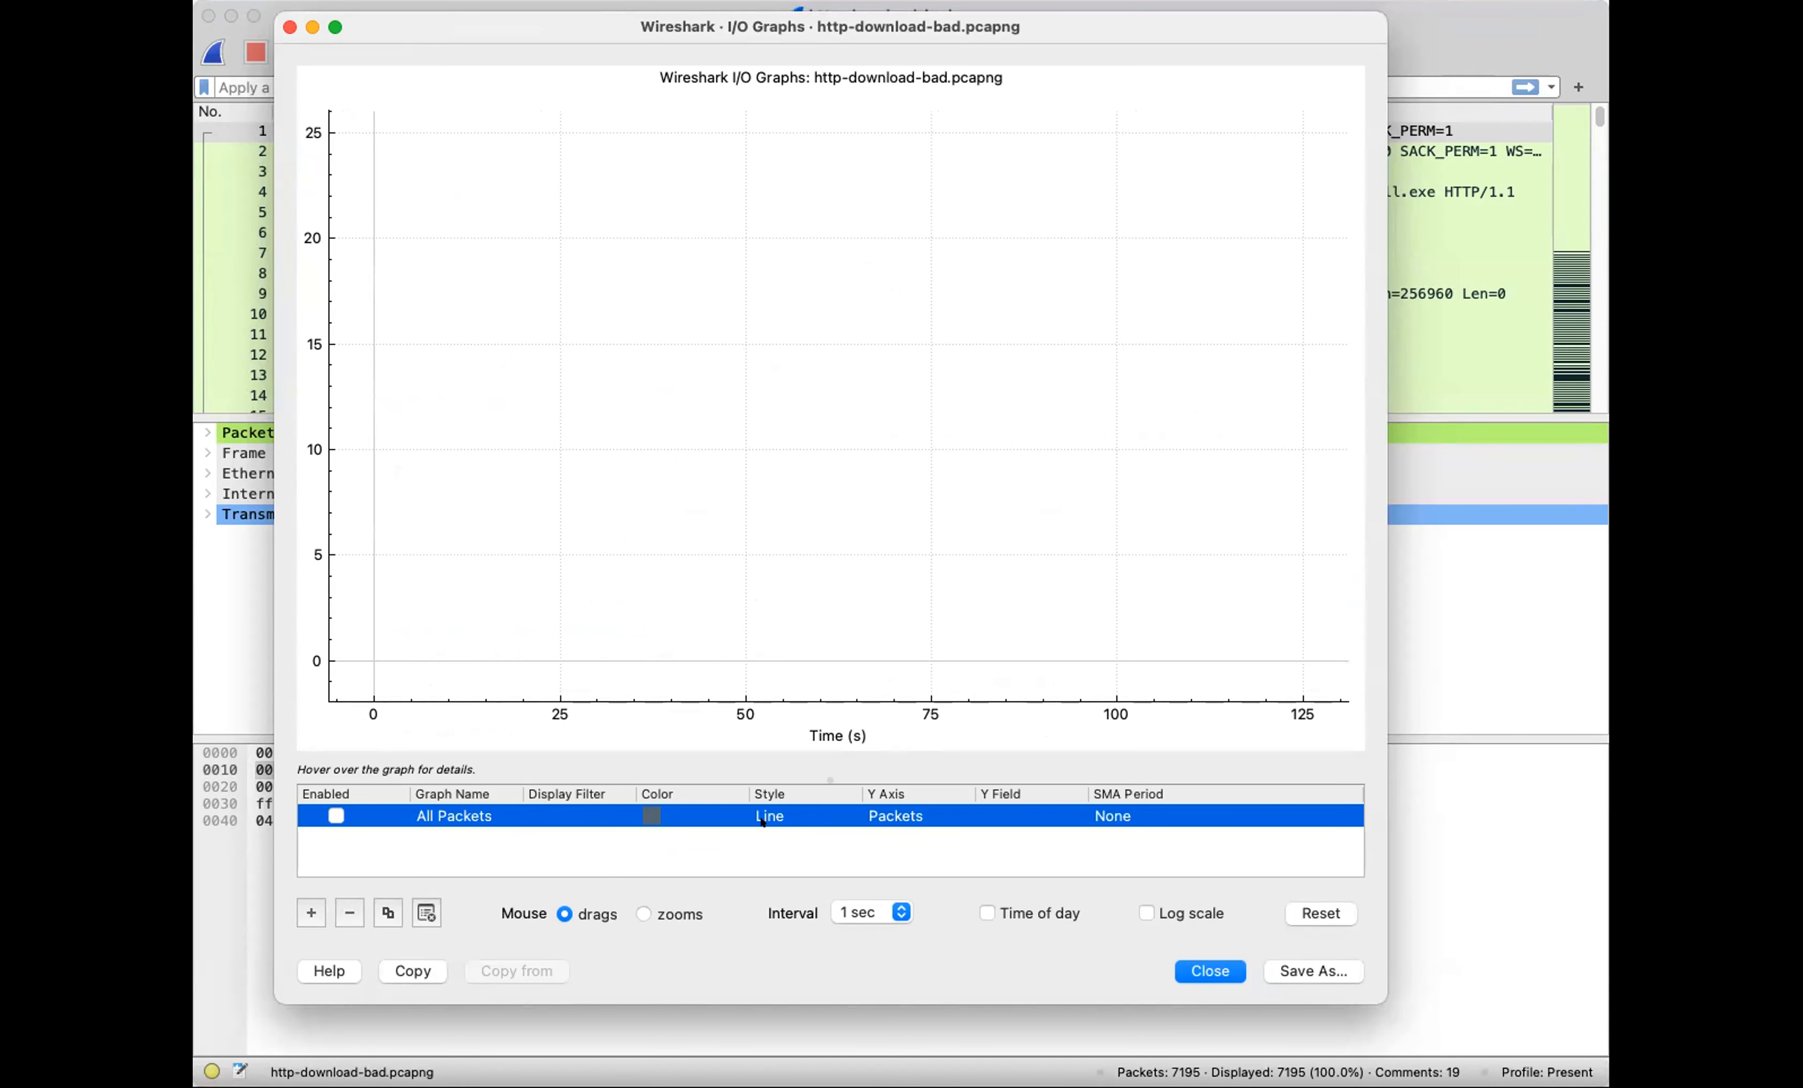
double_click(907, 818)
click(906, 818)
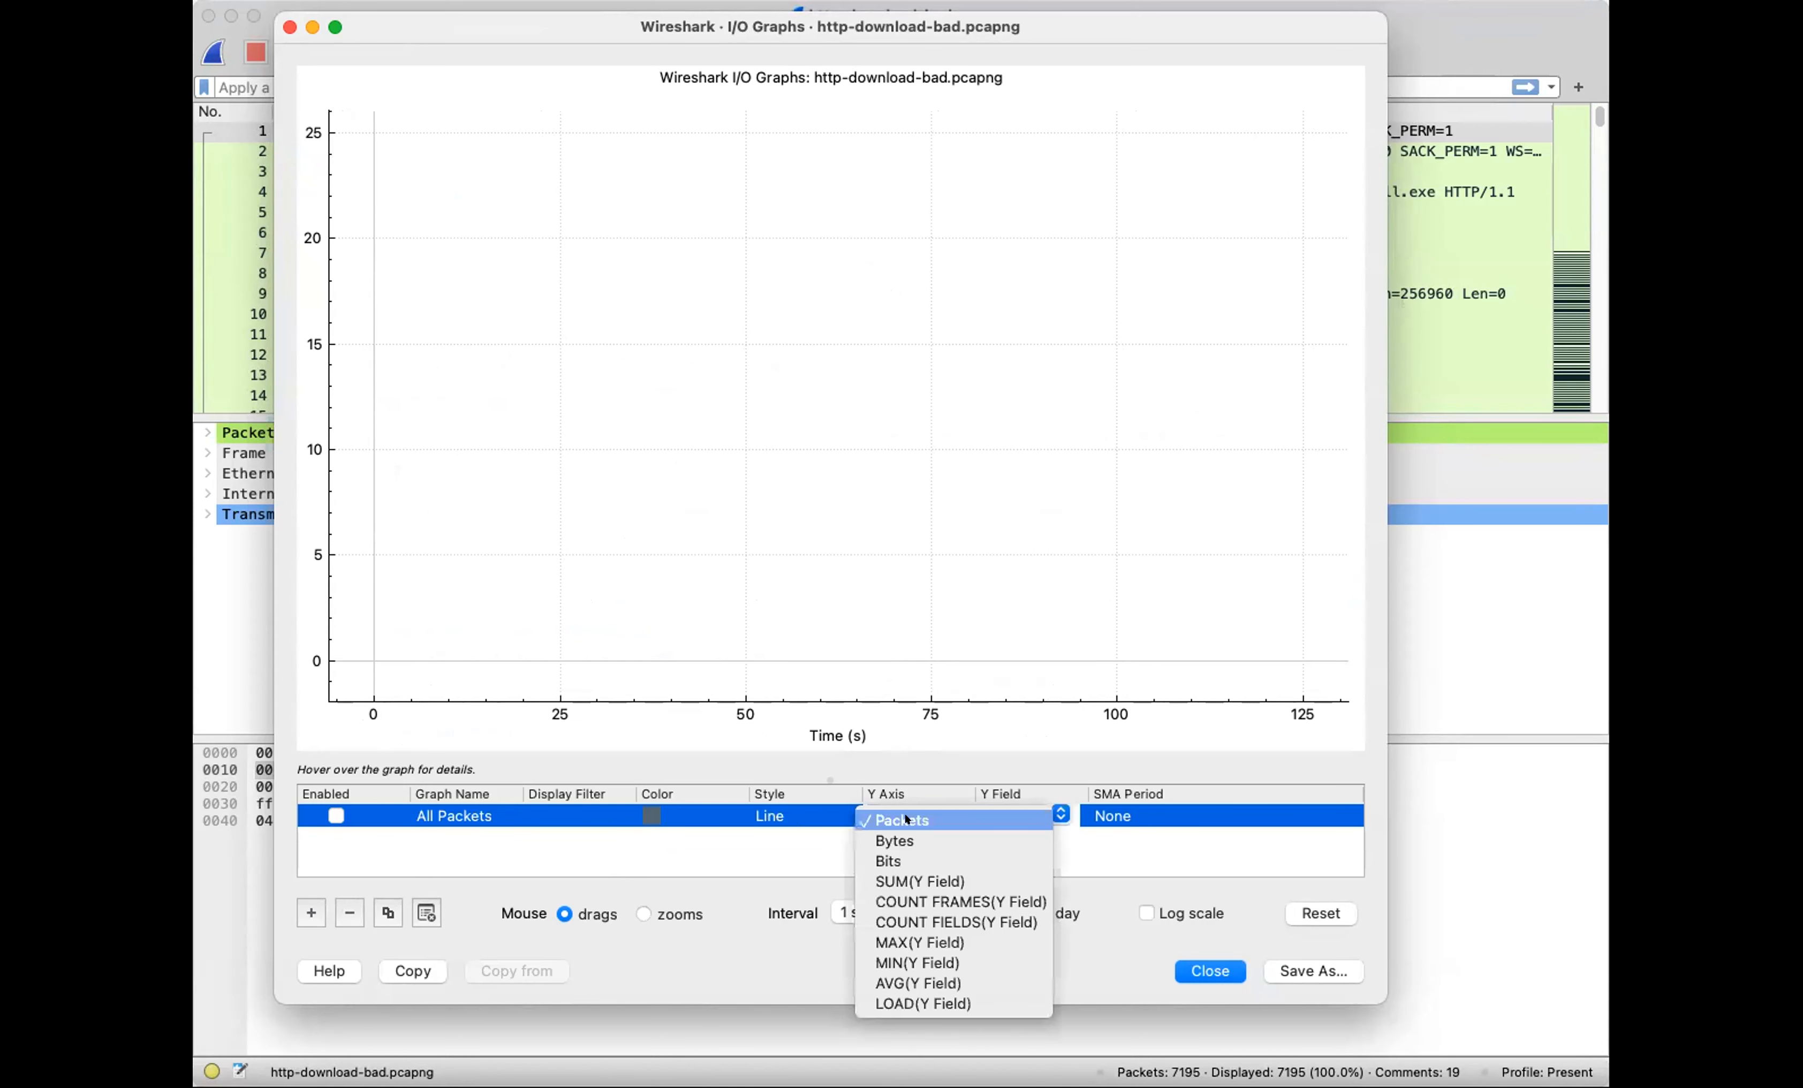
click(975, 901)
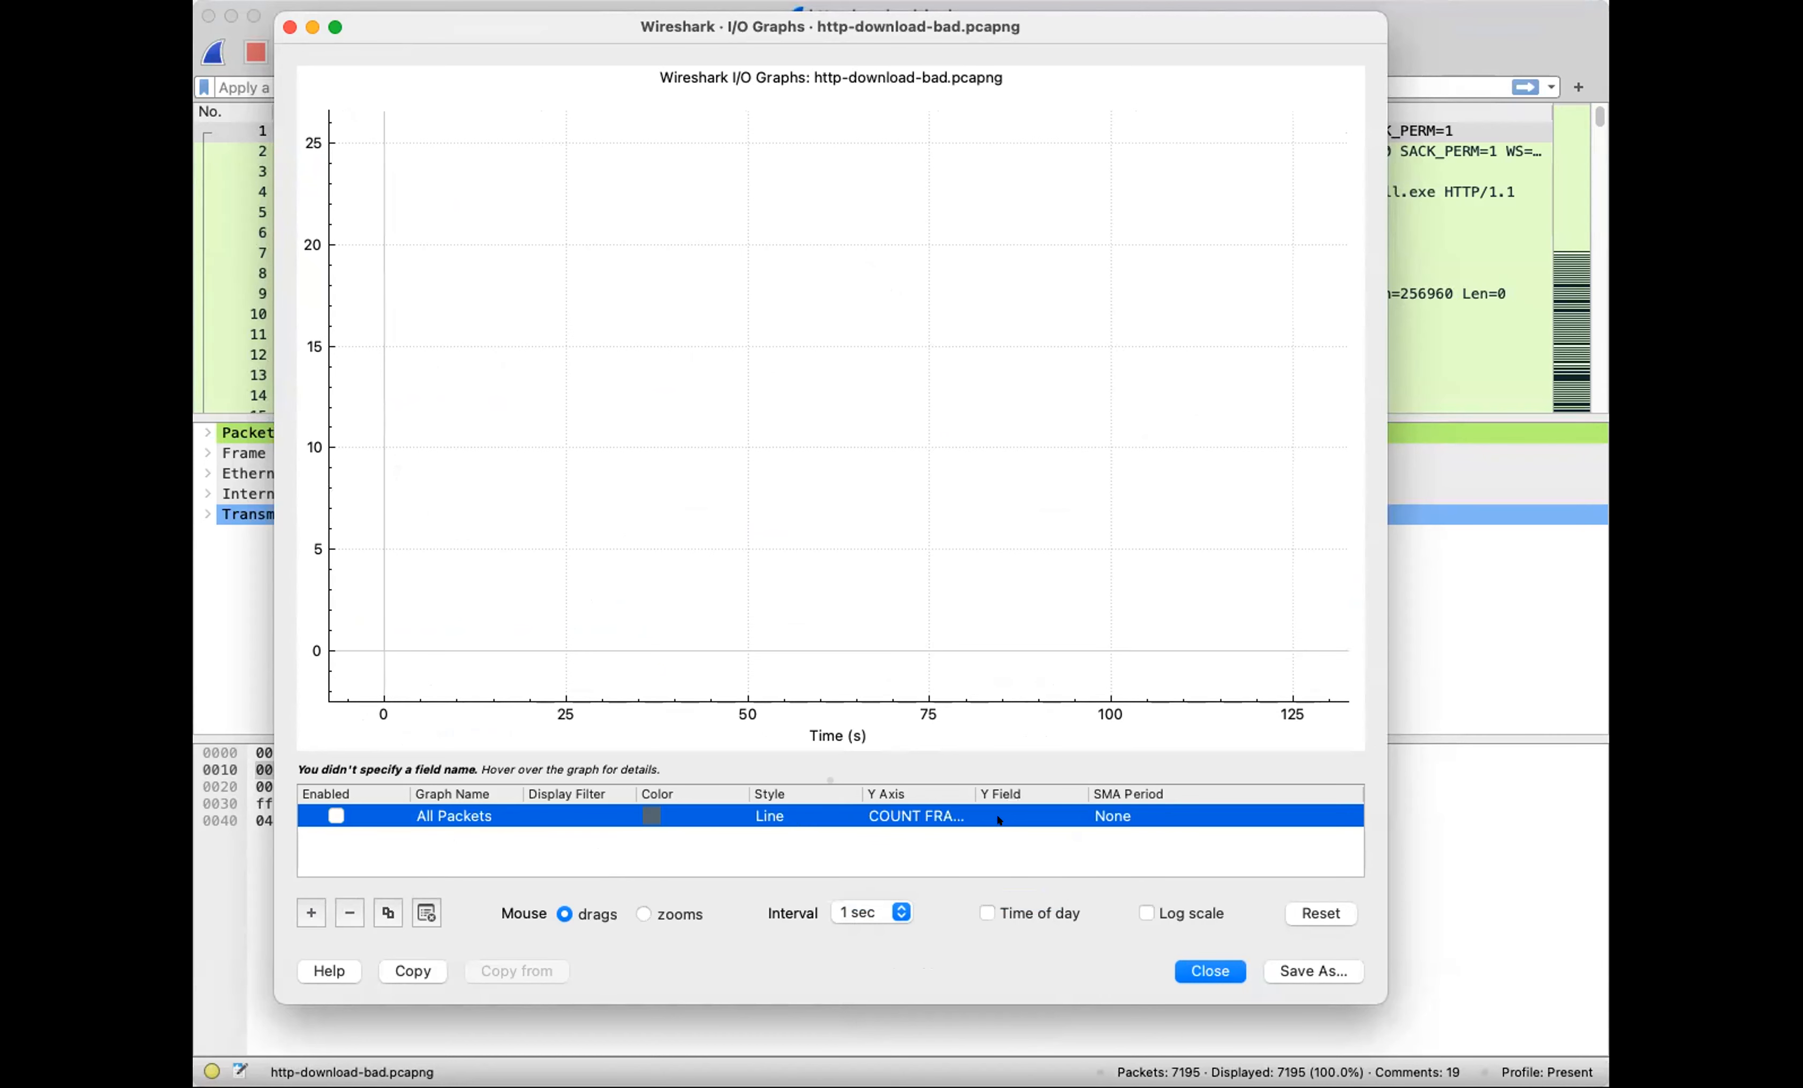
Set the new graph's Y field to tcp.analysis.duplicate_ack, copied from the challenge 3011 instructions
double_click(1014, 814)
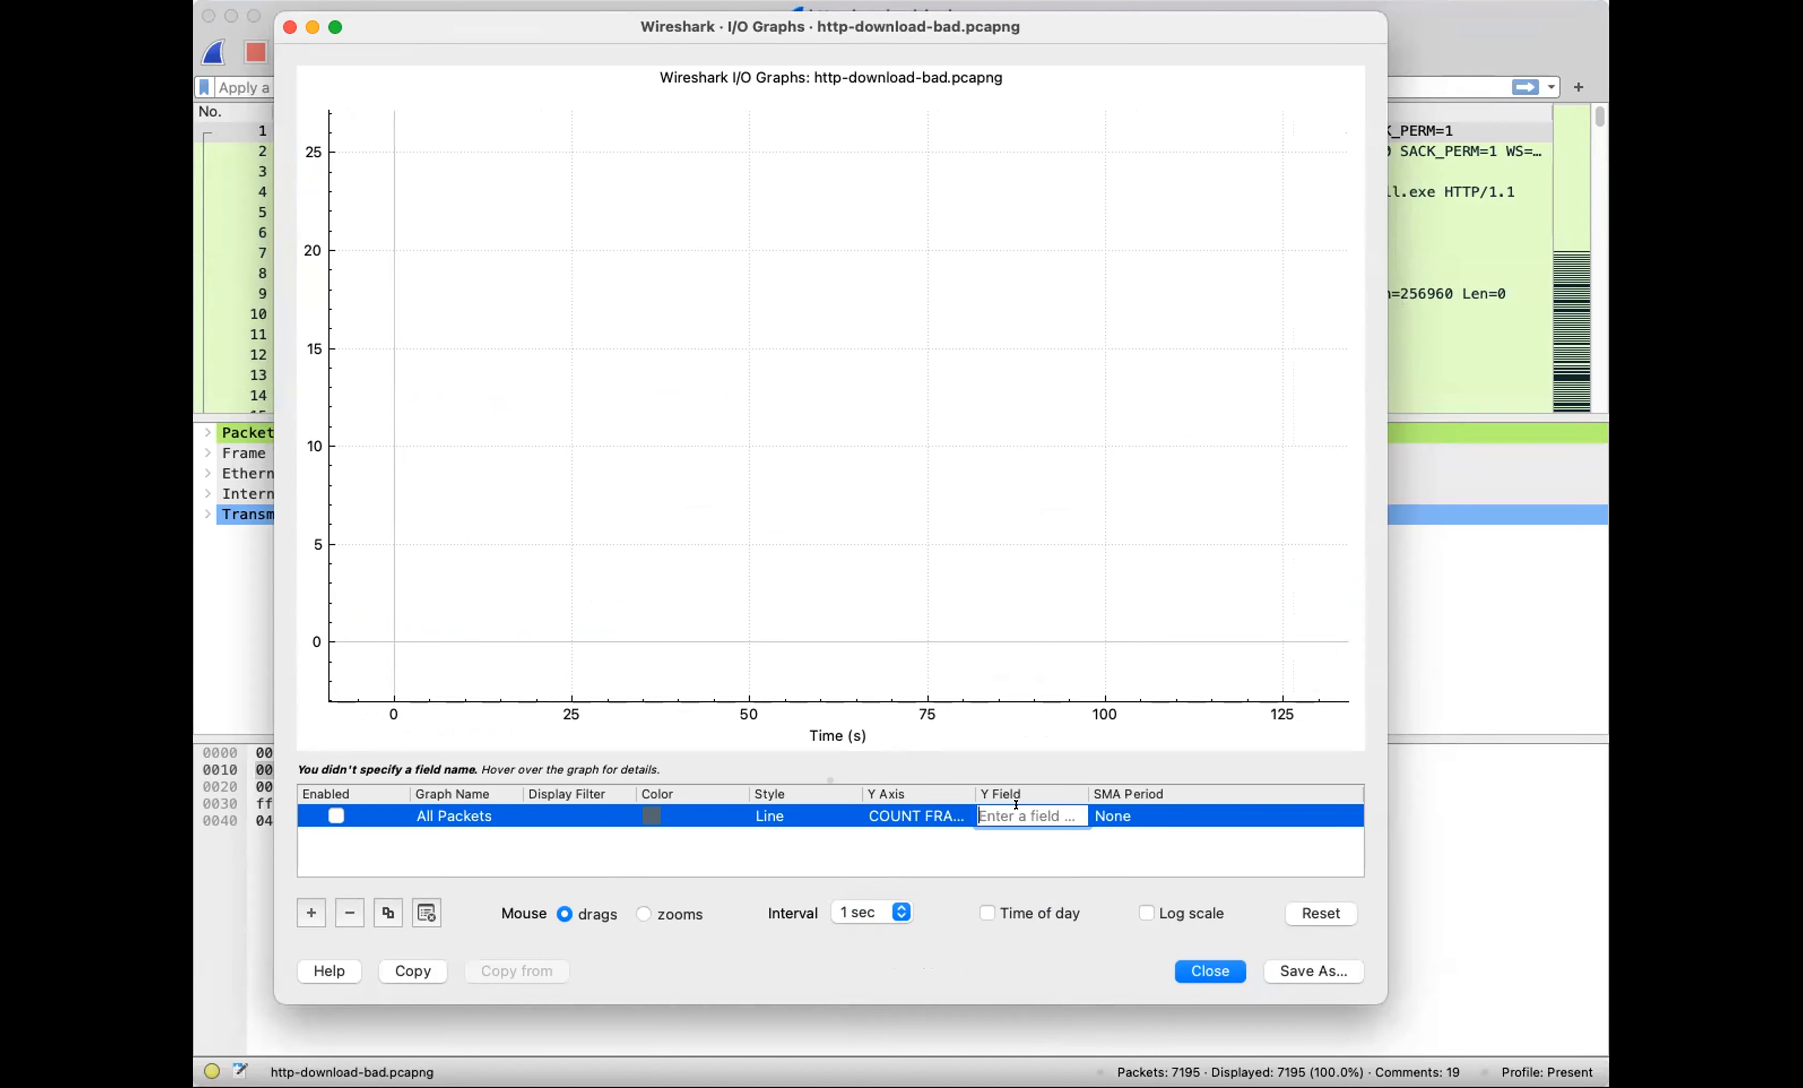
key(super+Tab)
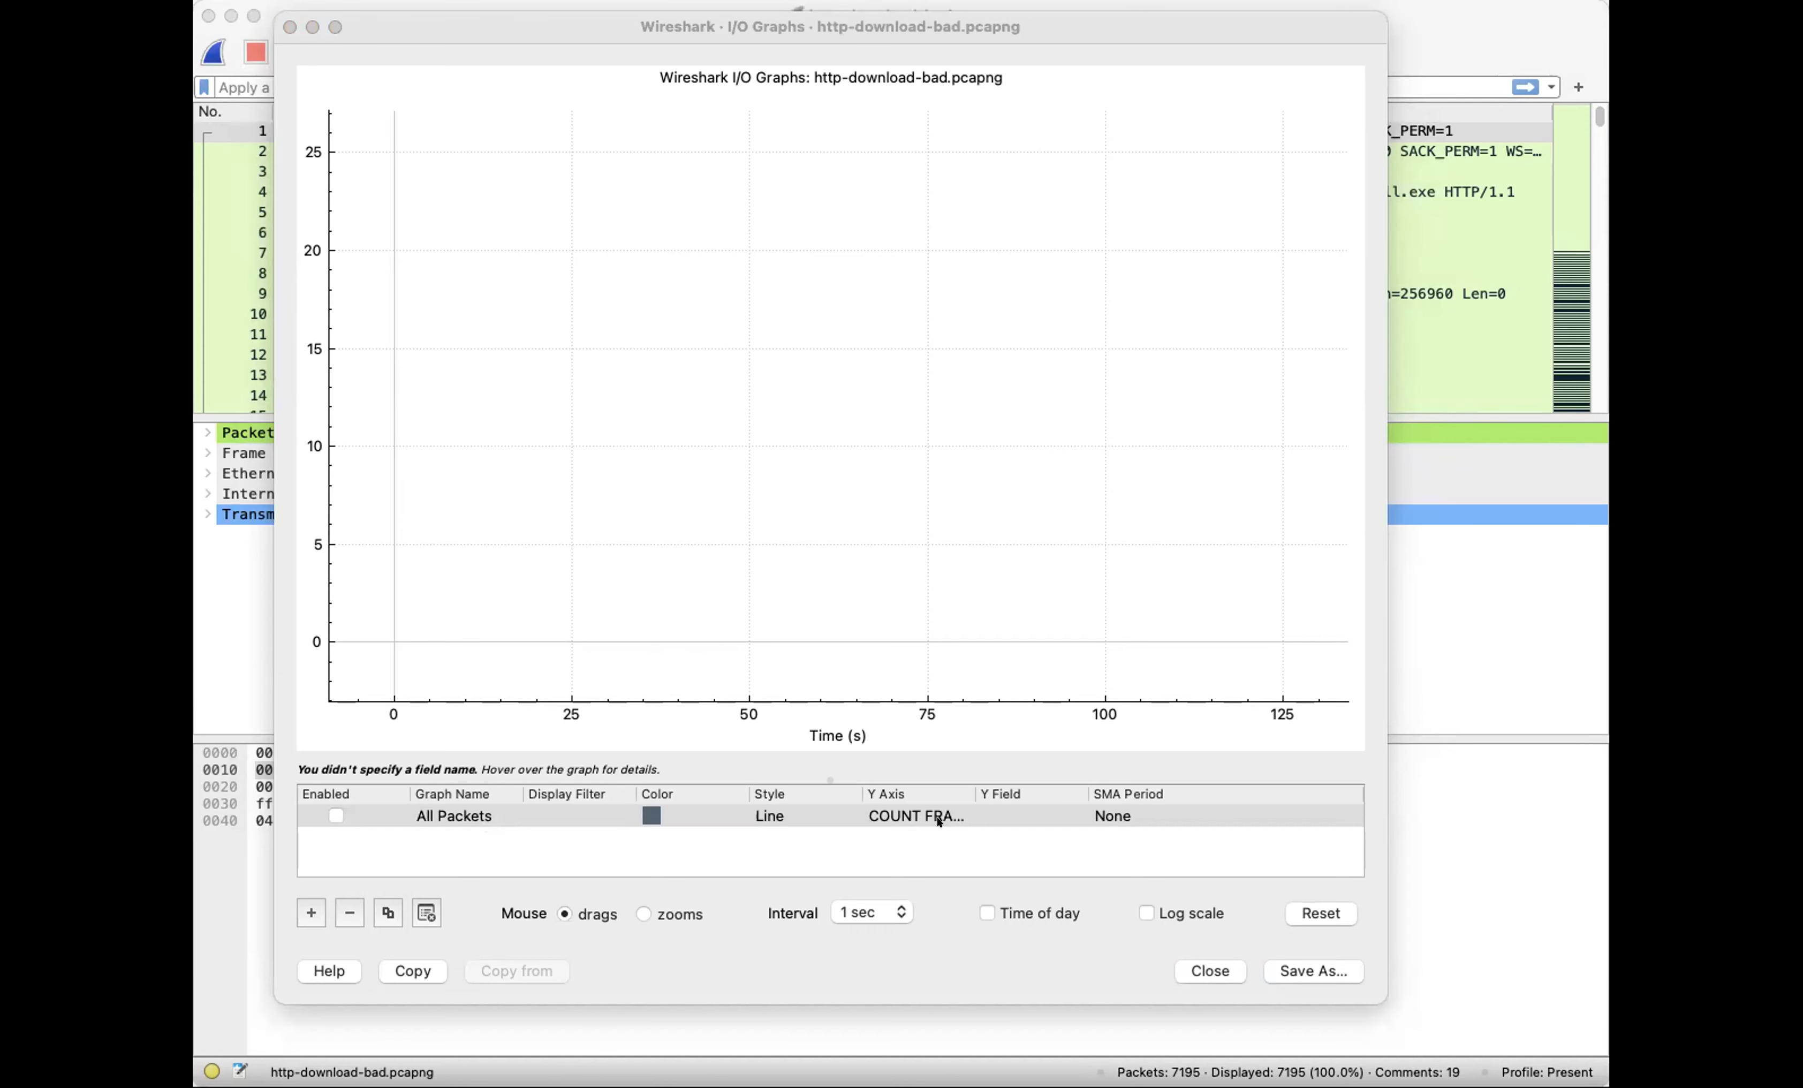
double_click(994, 808)
right_click(997, 816)
click(1026, 921)
click(975, 849)
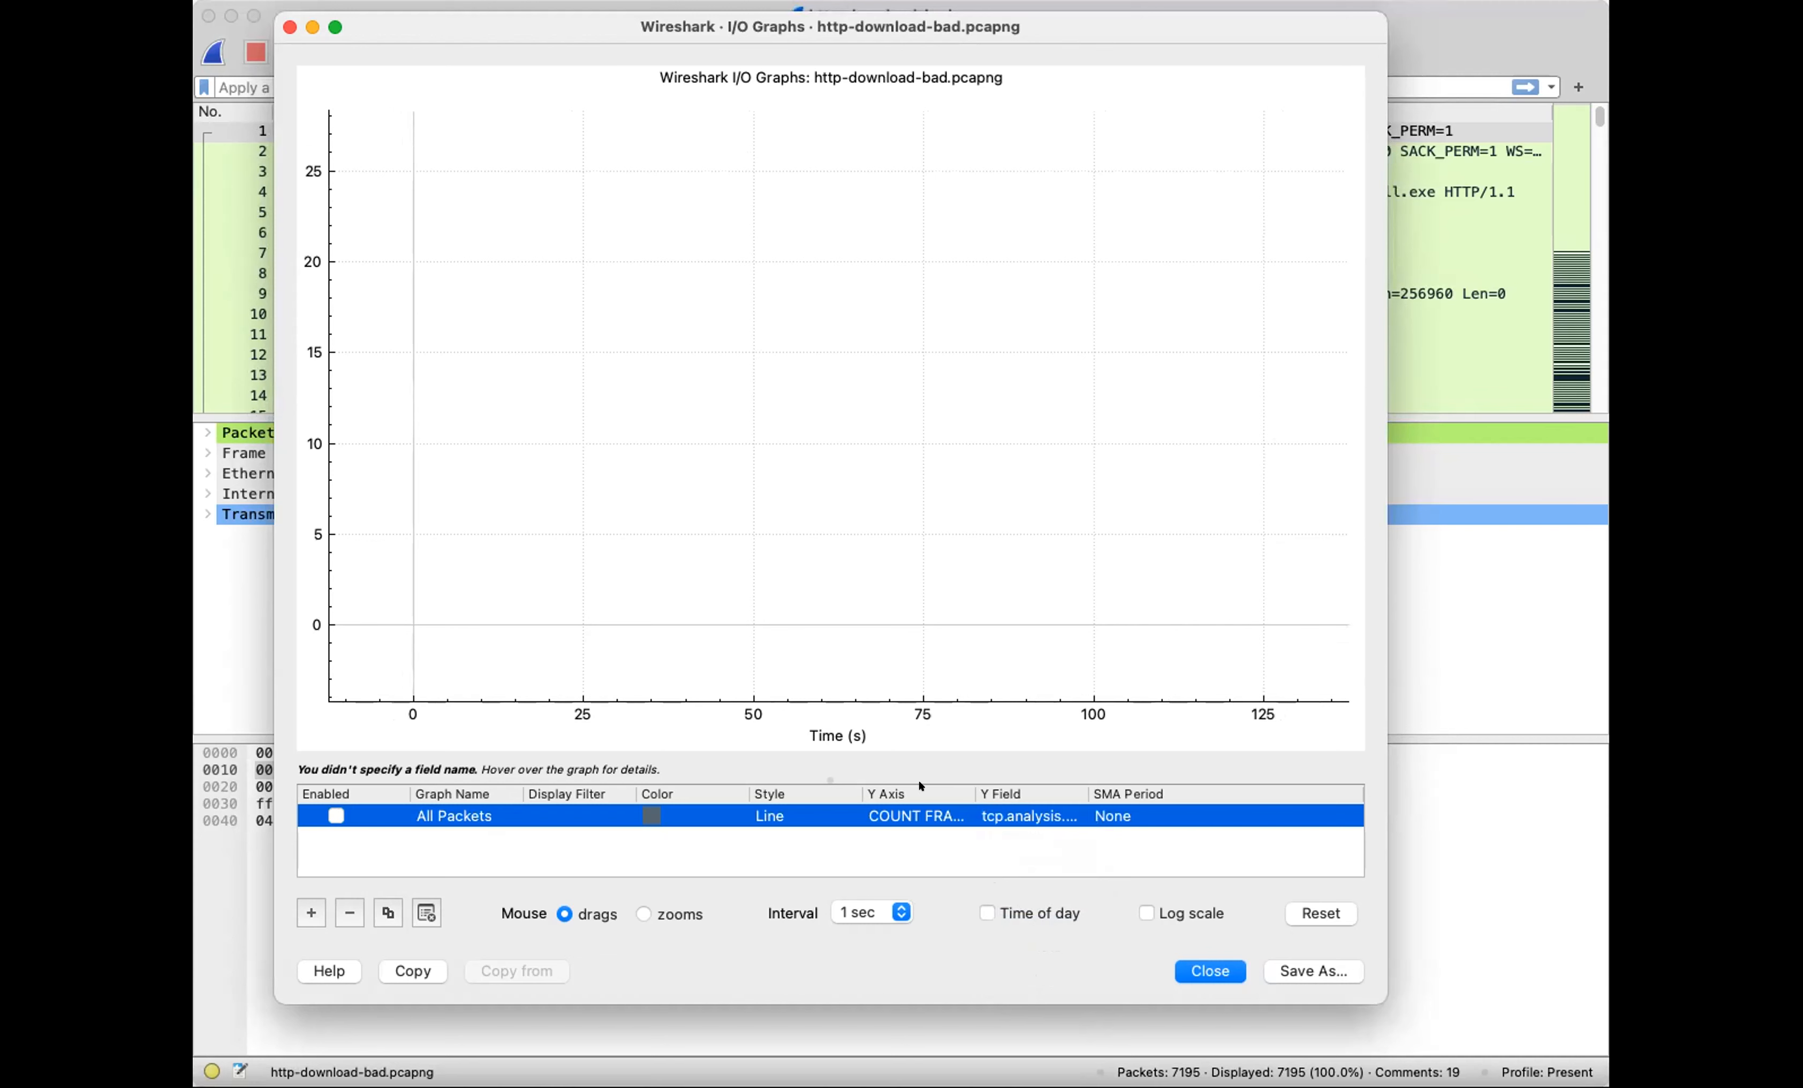
Narrow the Color column and widen the Y Axis and Y Field columns so their full values can be read
drag(742, 785, 689, 786)
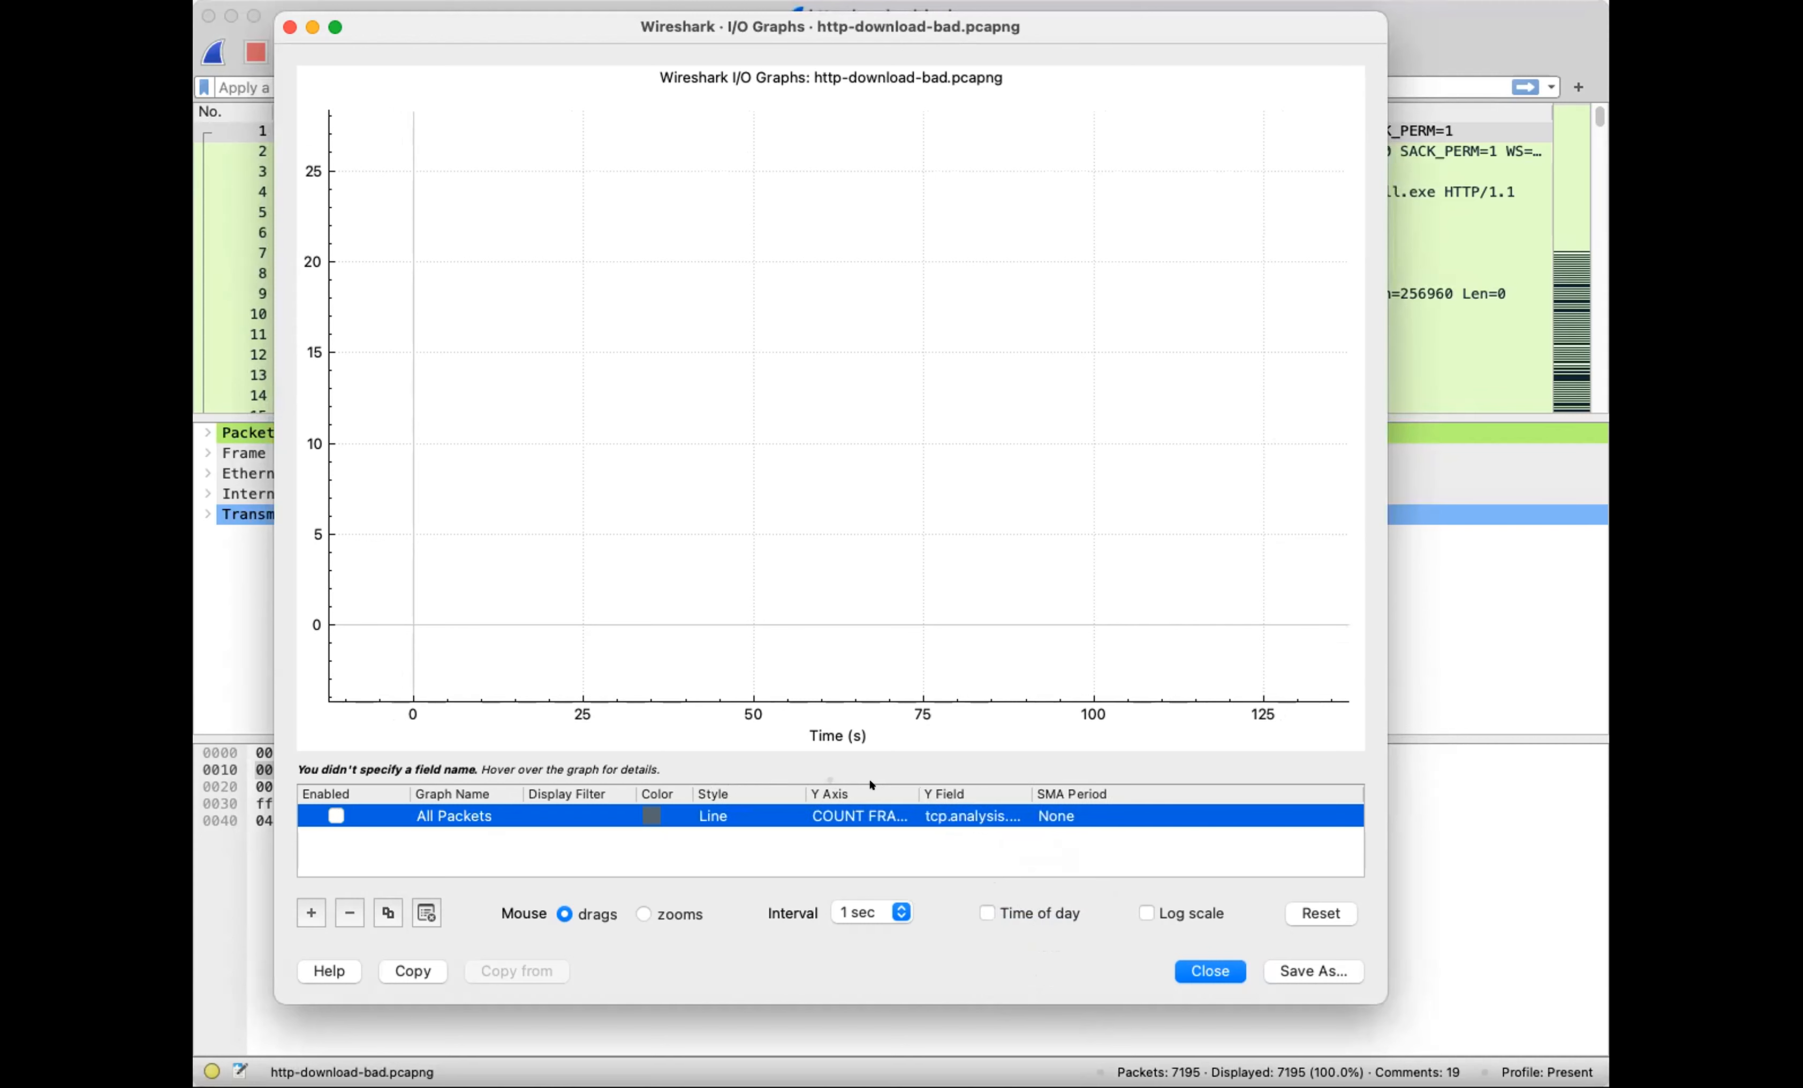
drag(918, 792, 1017, 792)
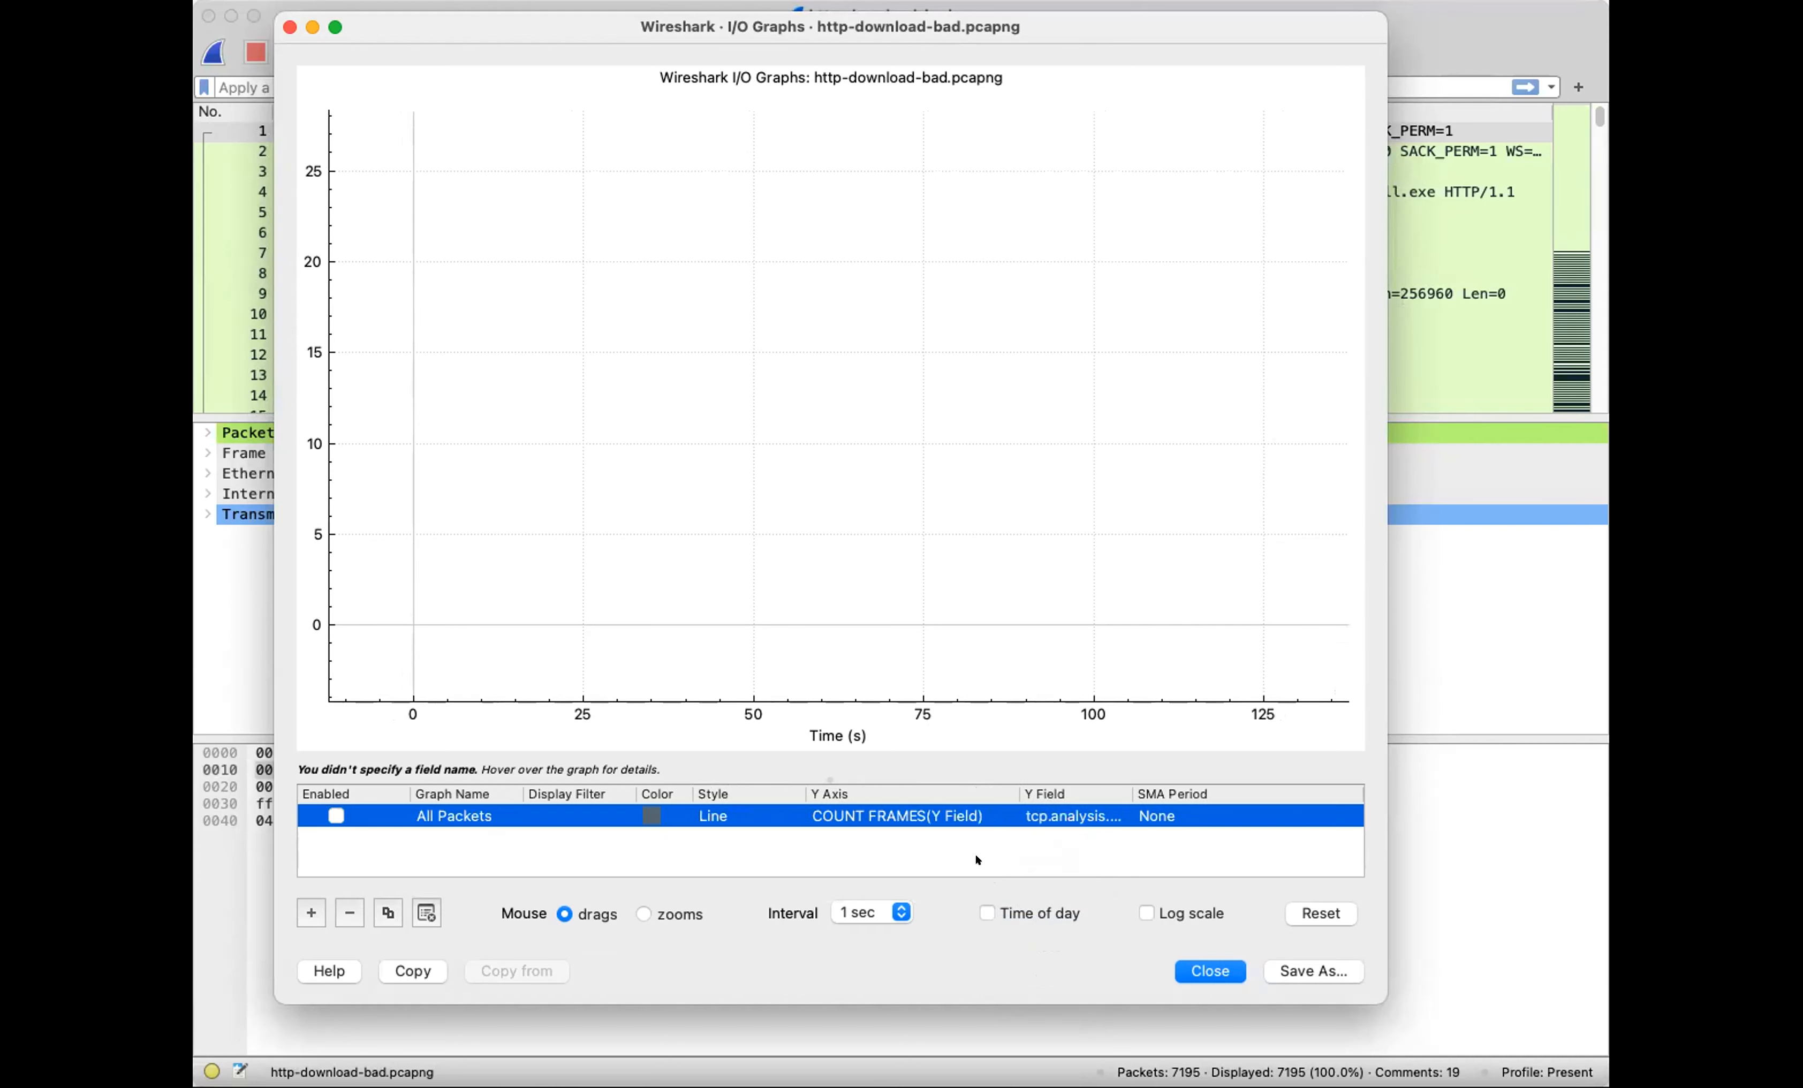
drag(1132, 792, 1214, 788)
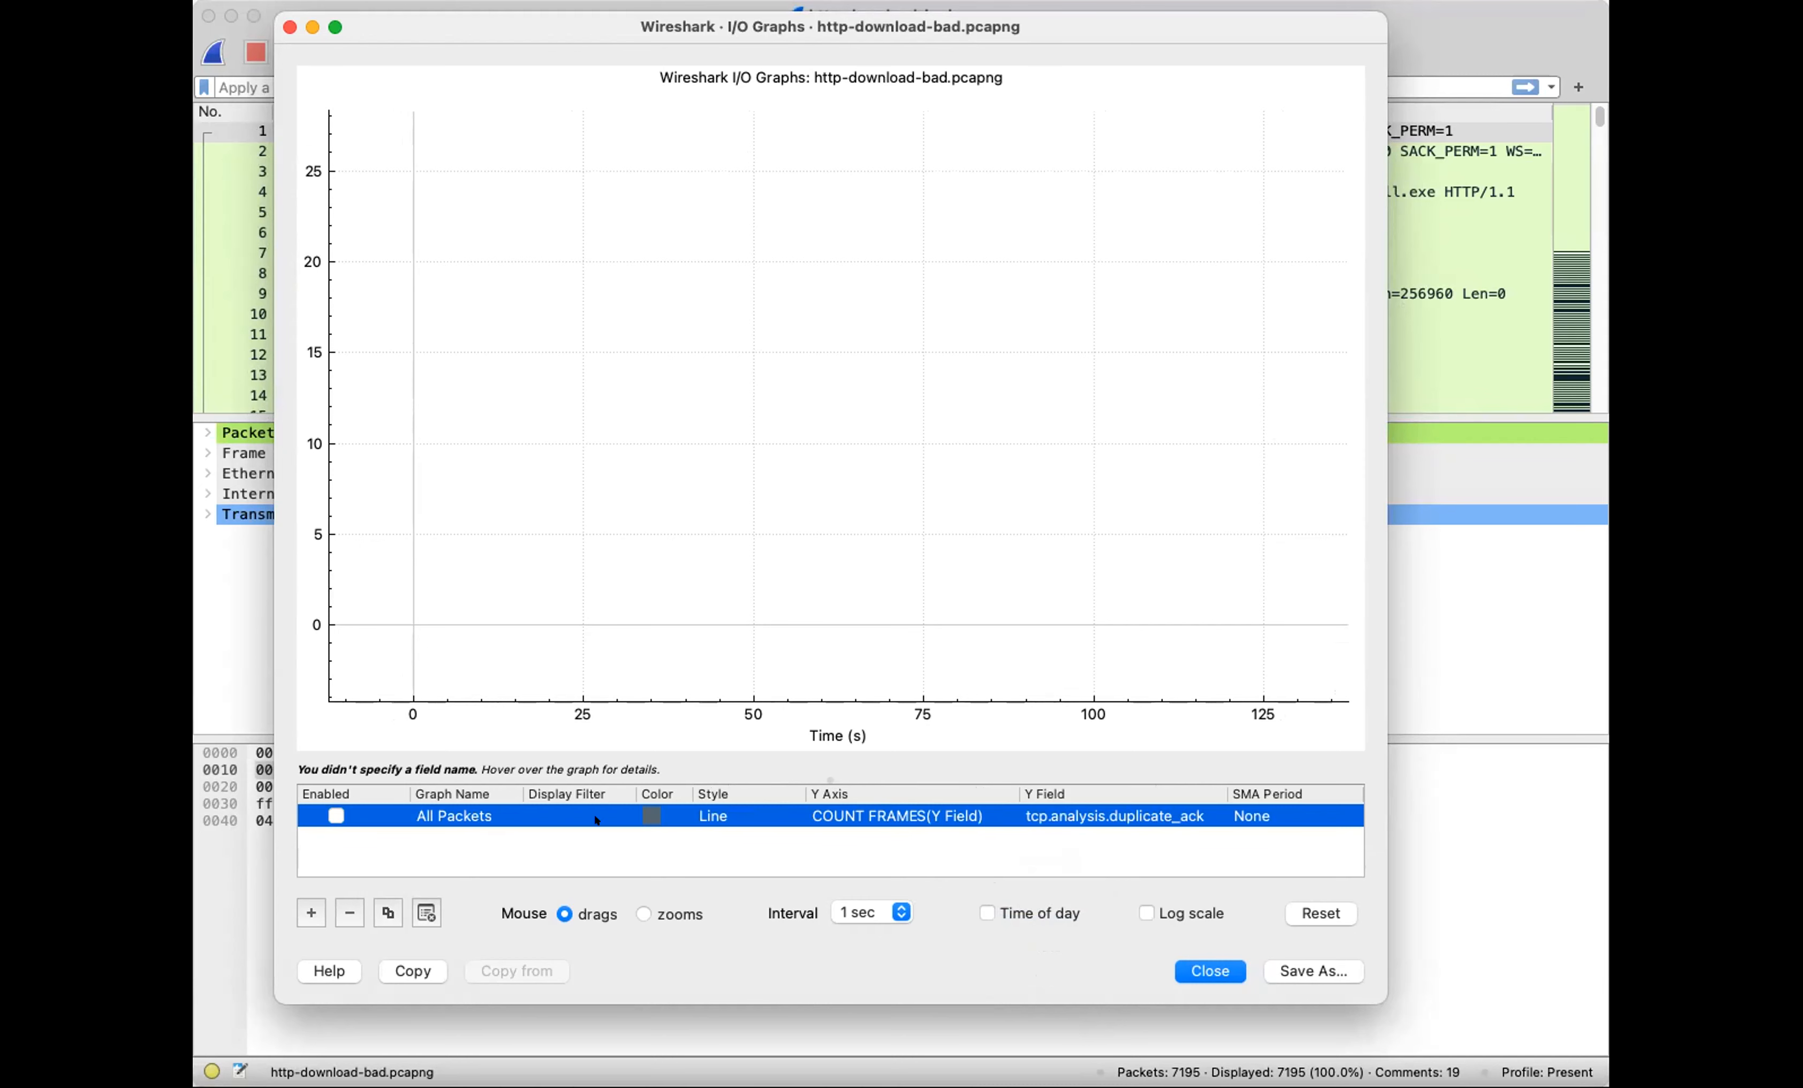
Add a second graph with the Stacked Bar style and COUNT FRAMES(Y Field) as its Y axis
click(311, 912)
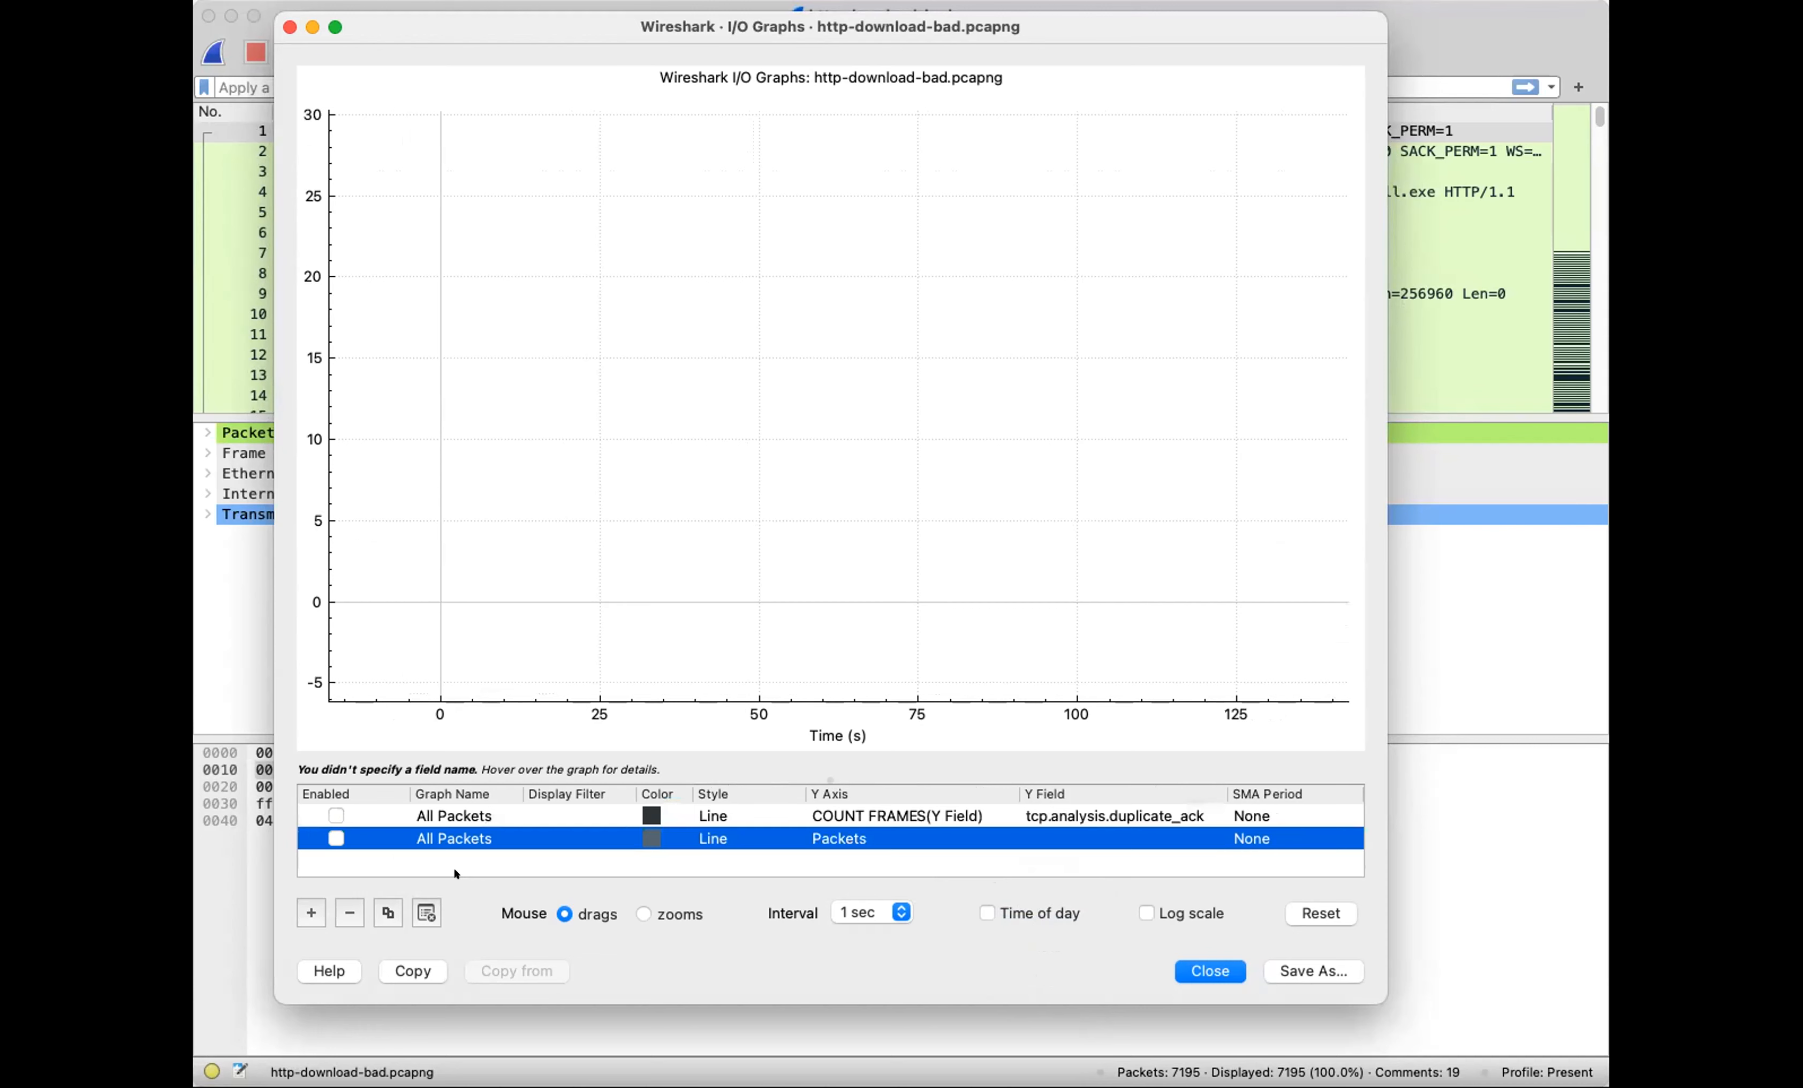
double_click(846, 839)
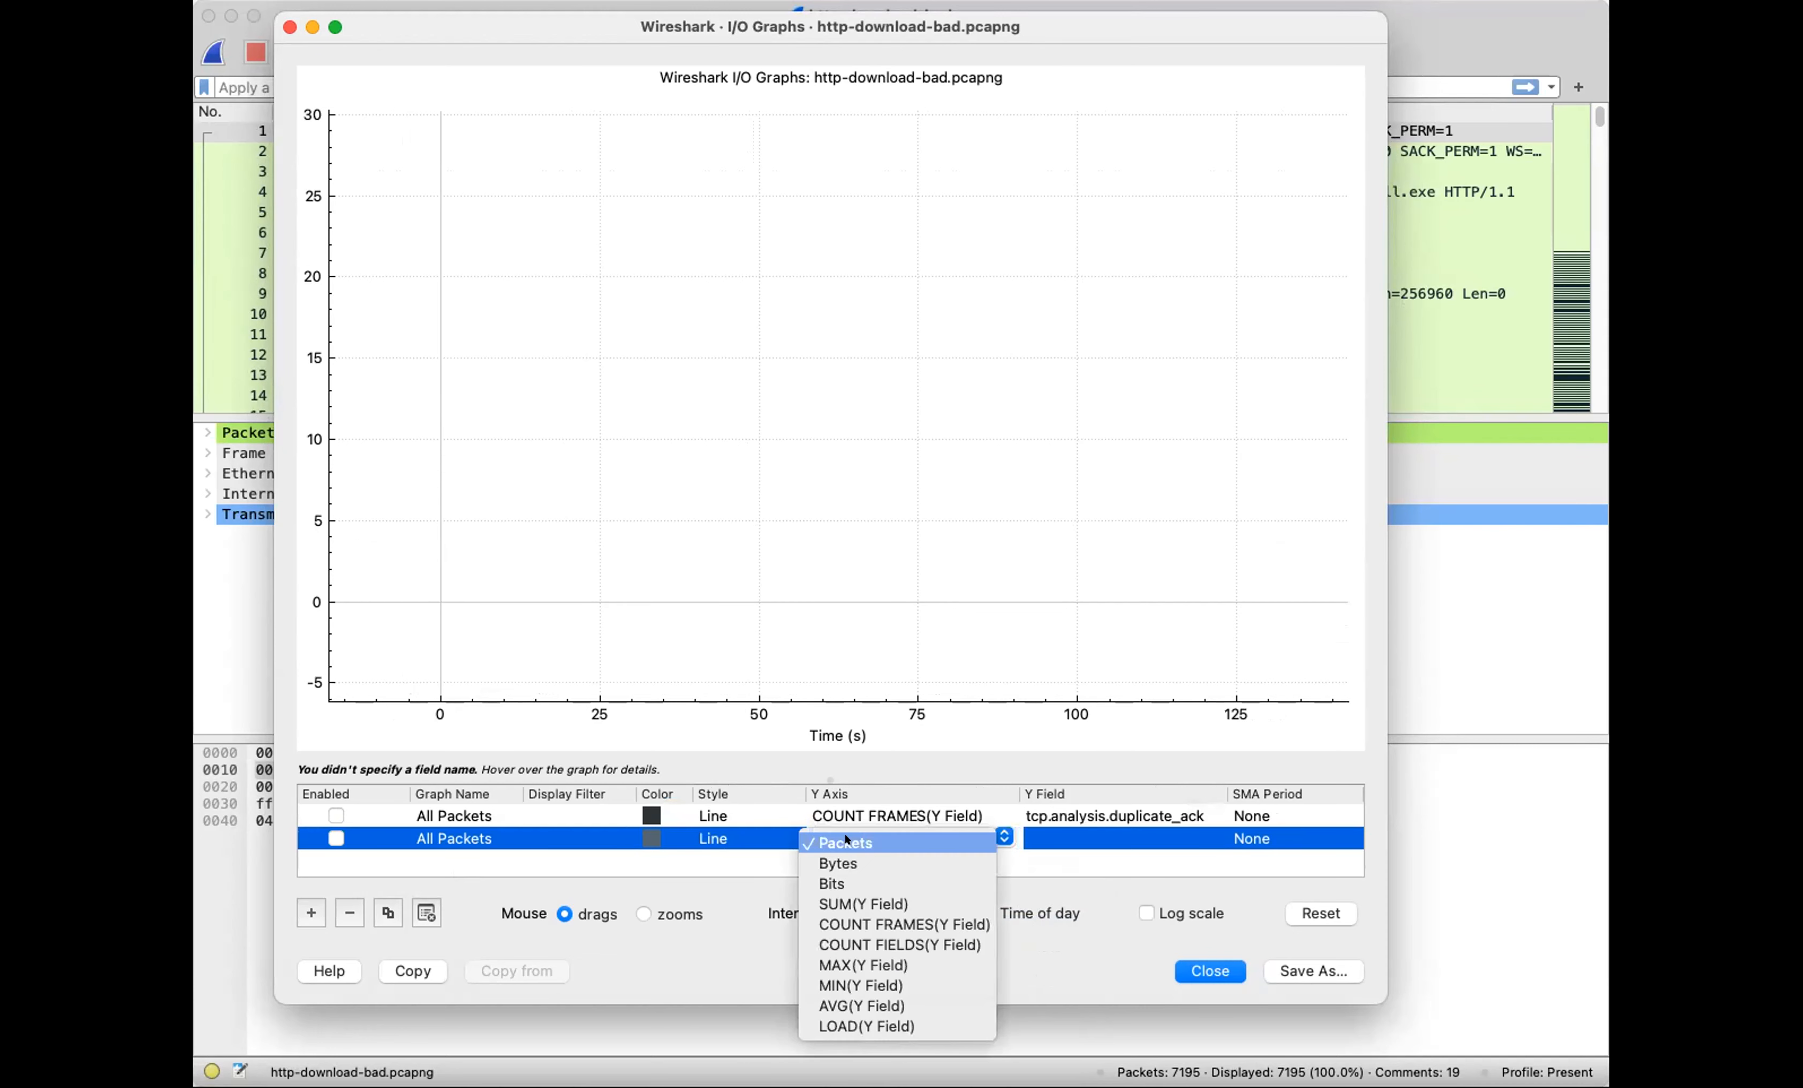
click(846, 841)
double_click(703, 837)
click(717, 842)
click(742, 901)
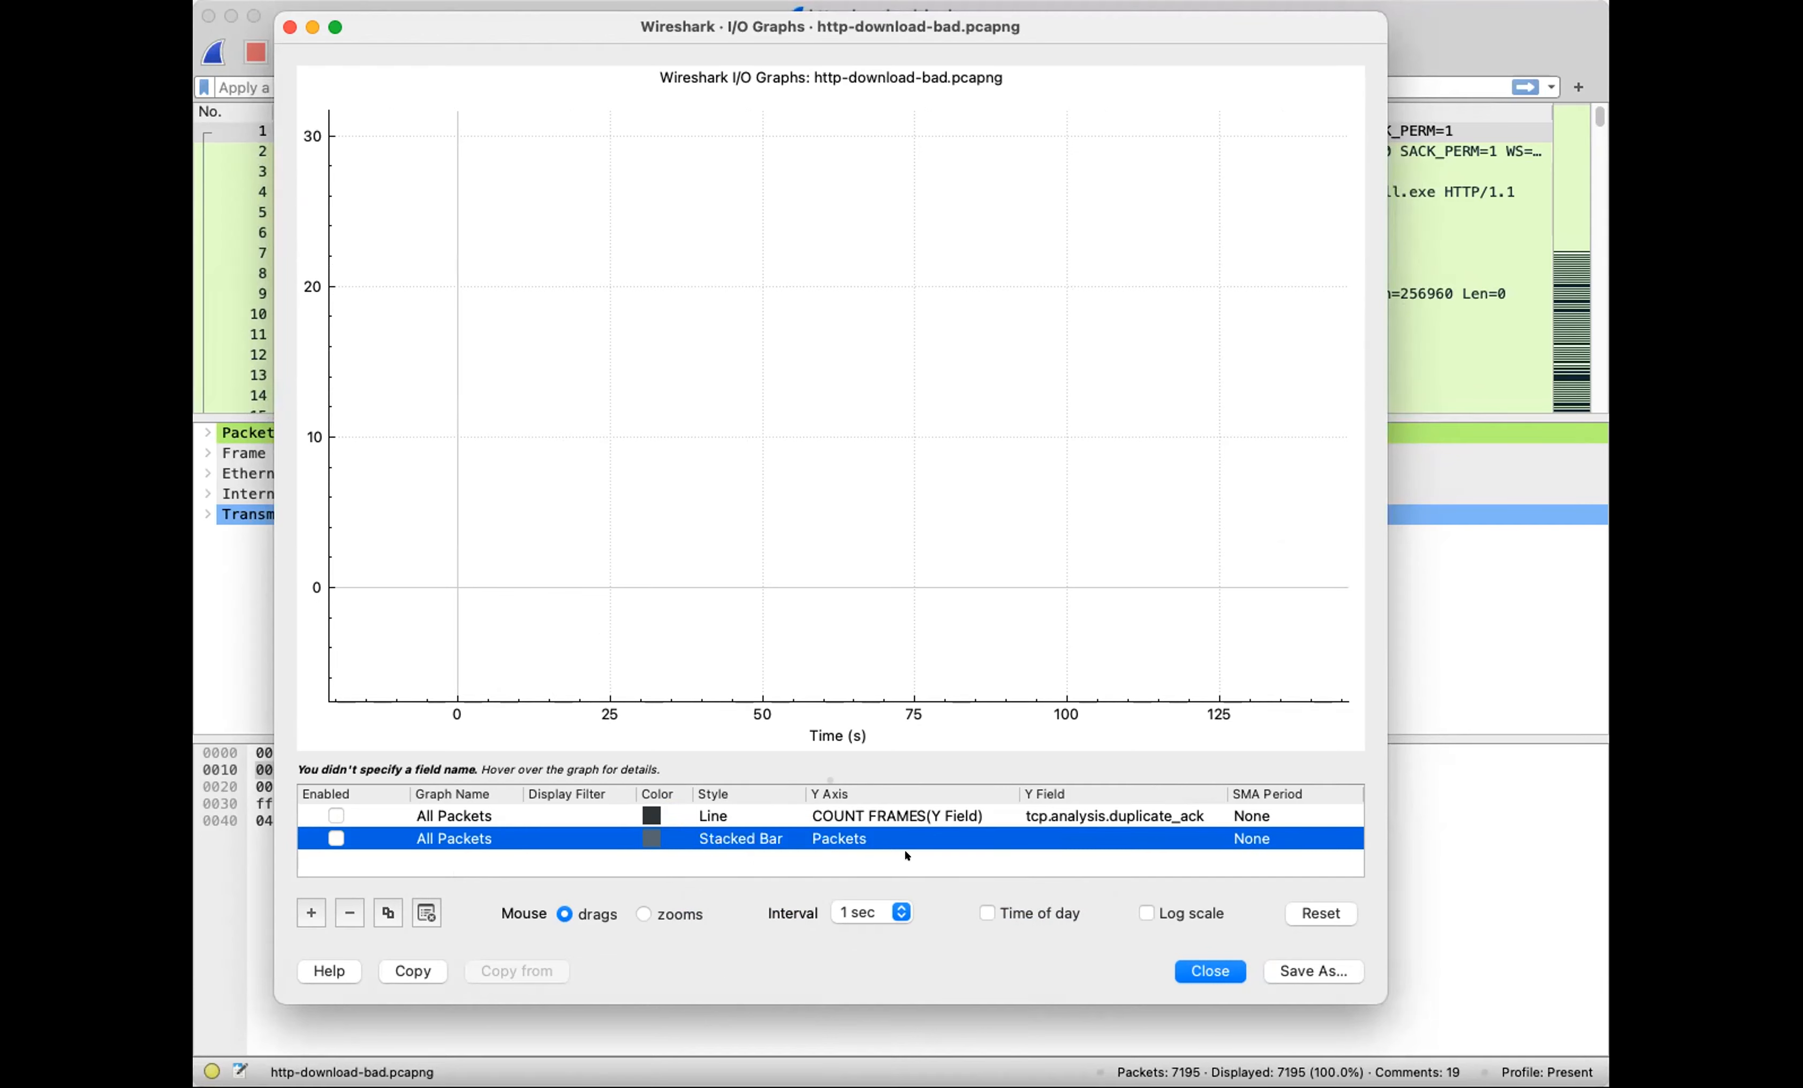
double_click(852, 836)
click(852, 840)
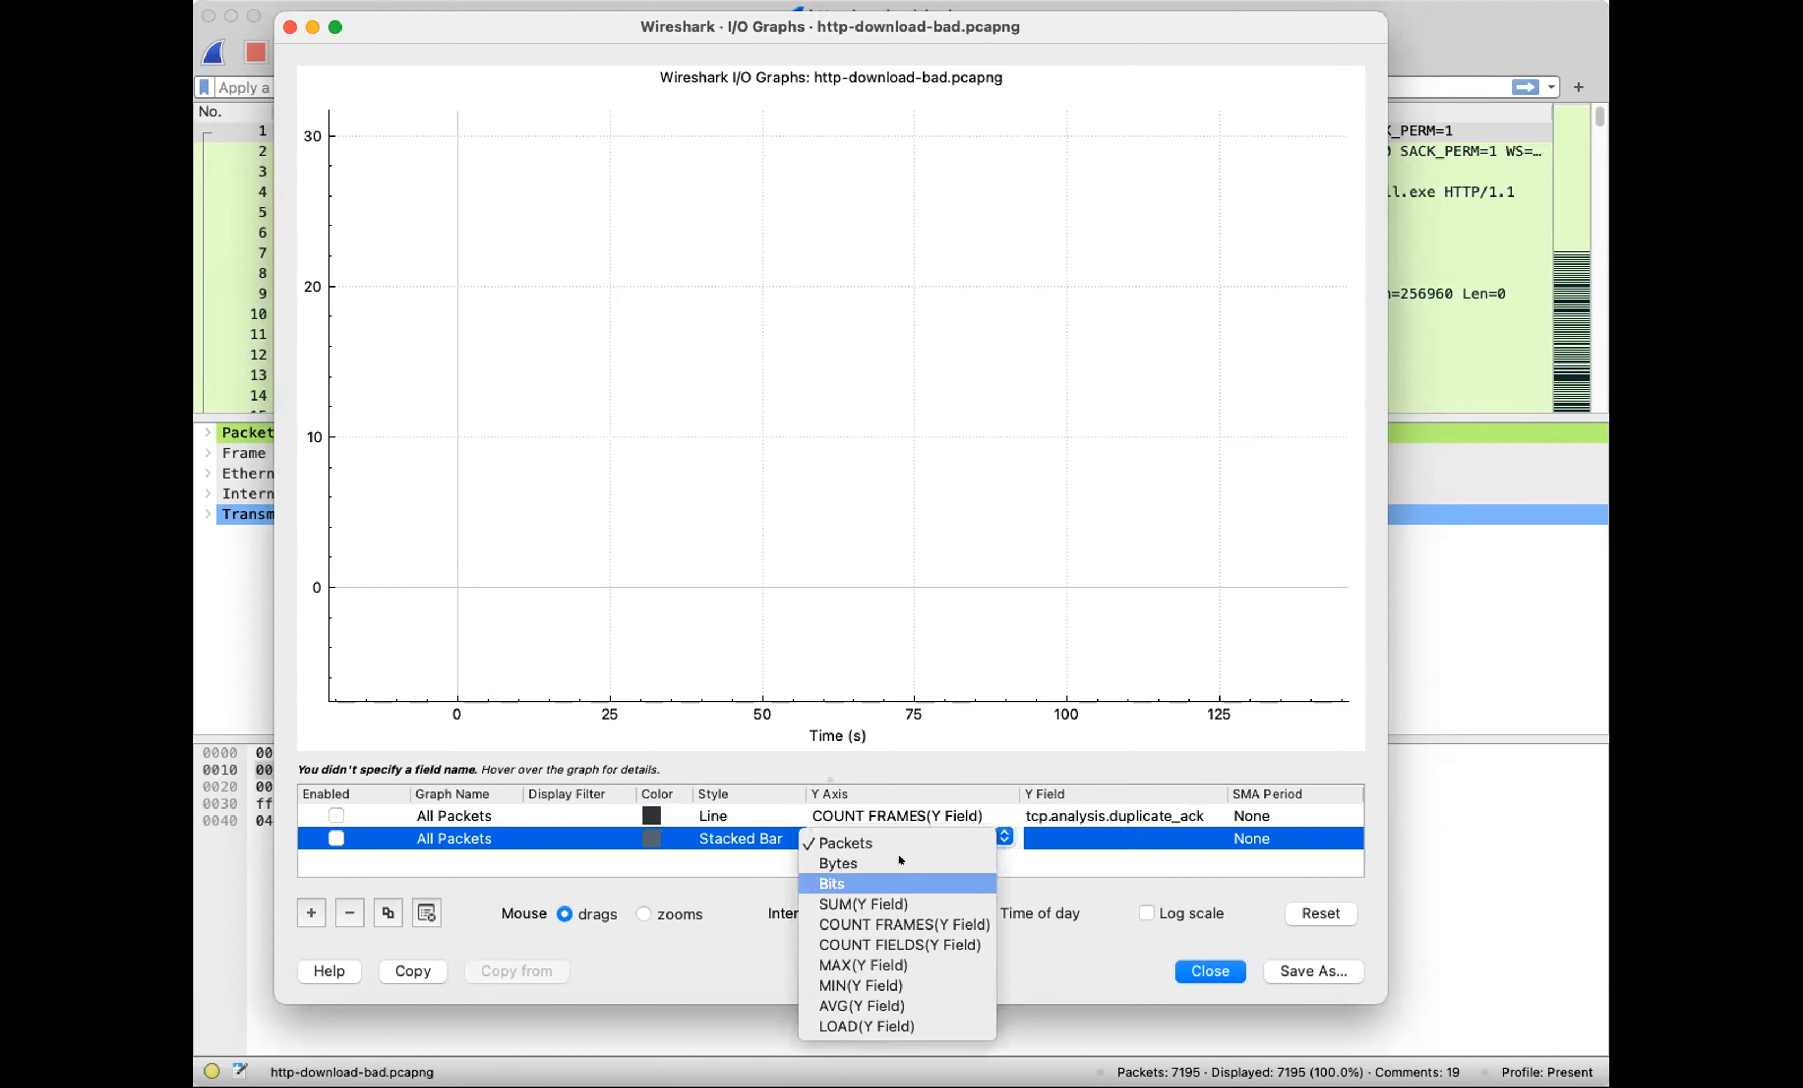
click(925, 926)
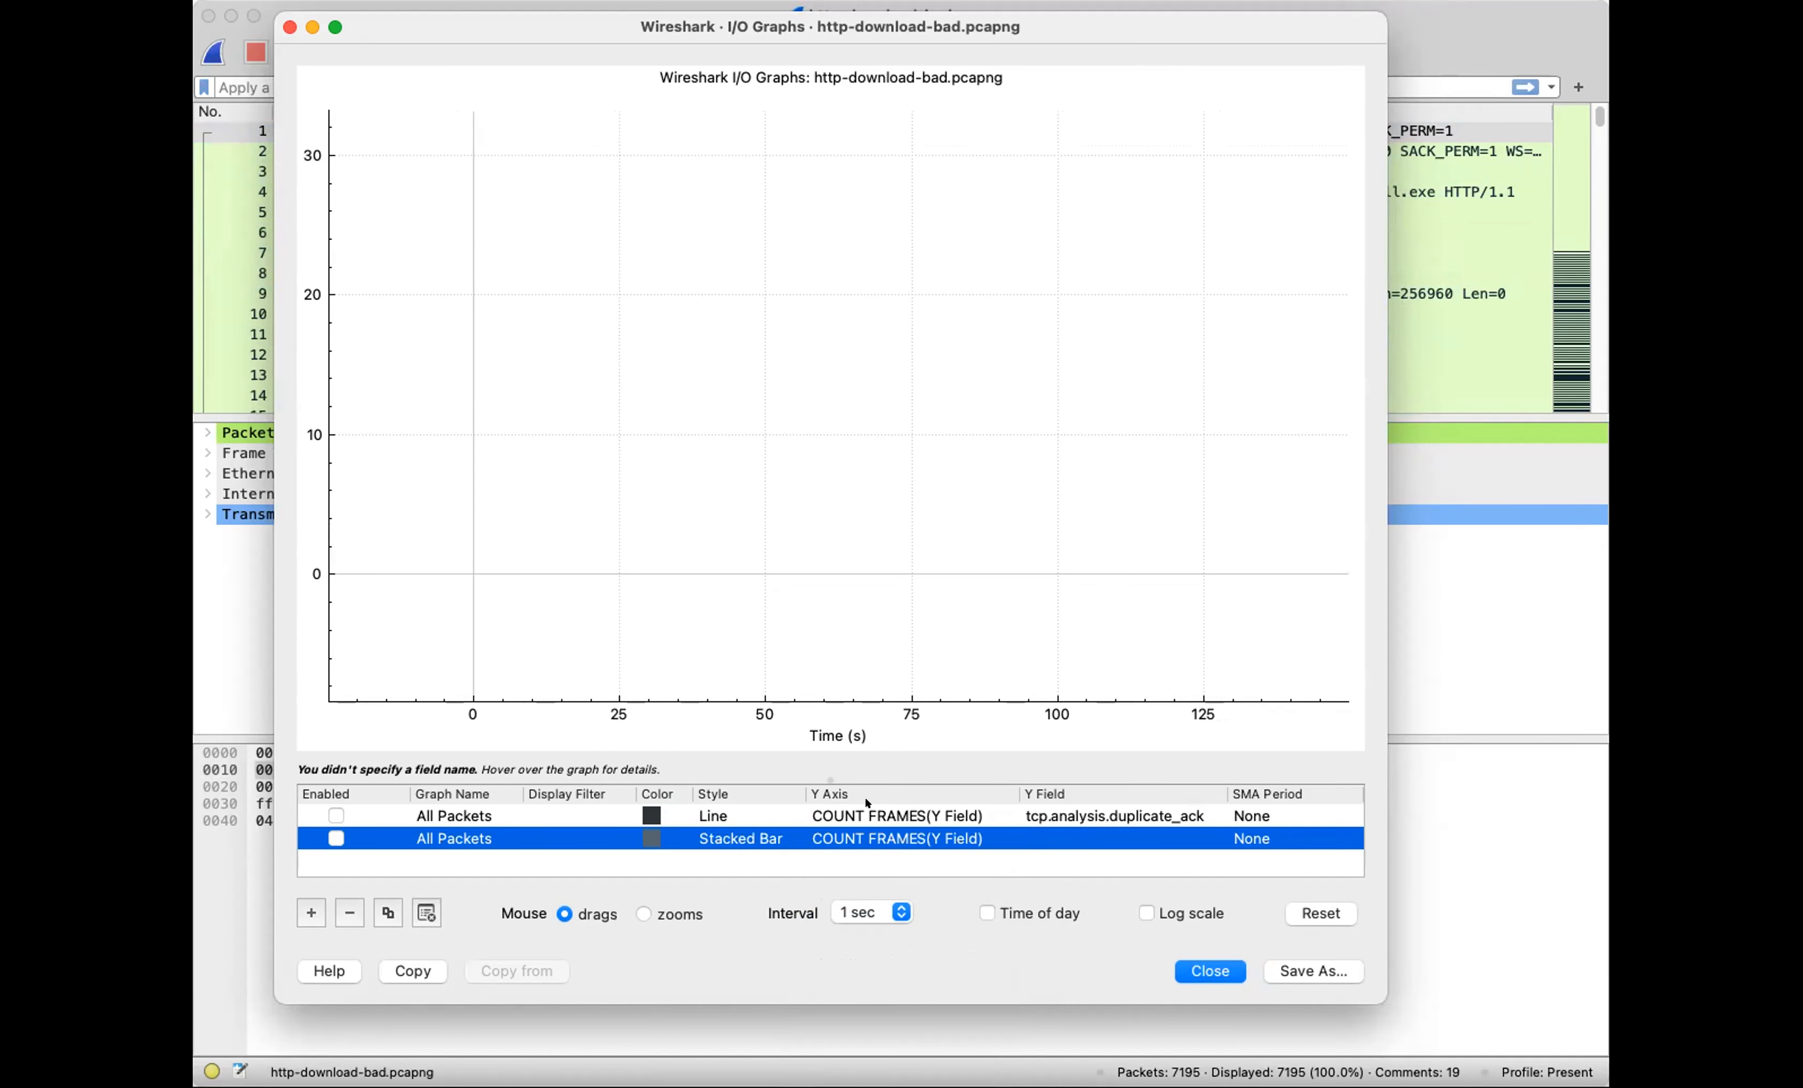
Set the Stacked Bar graph's Y field to tcp.analysis.lost_segment, copied from the challenge instructions
key(super+Tab)
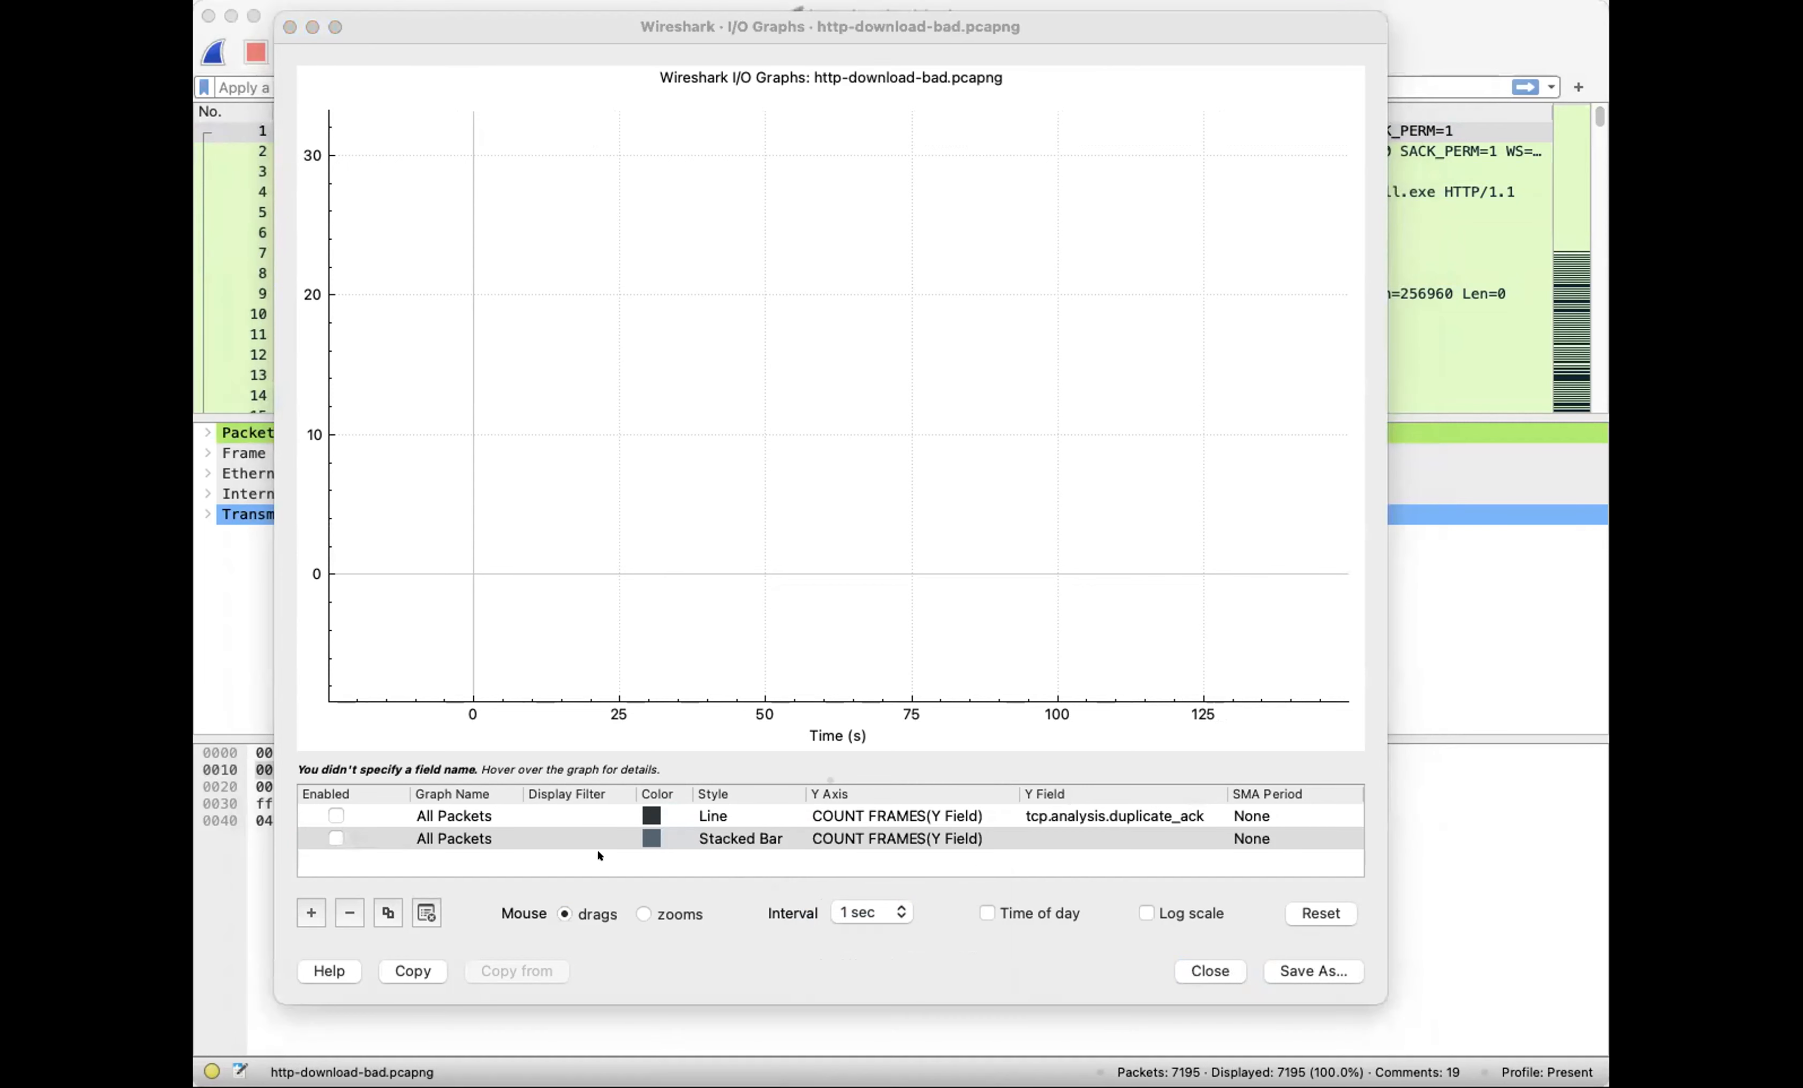
click(1088, 838)
click(1088, 838)
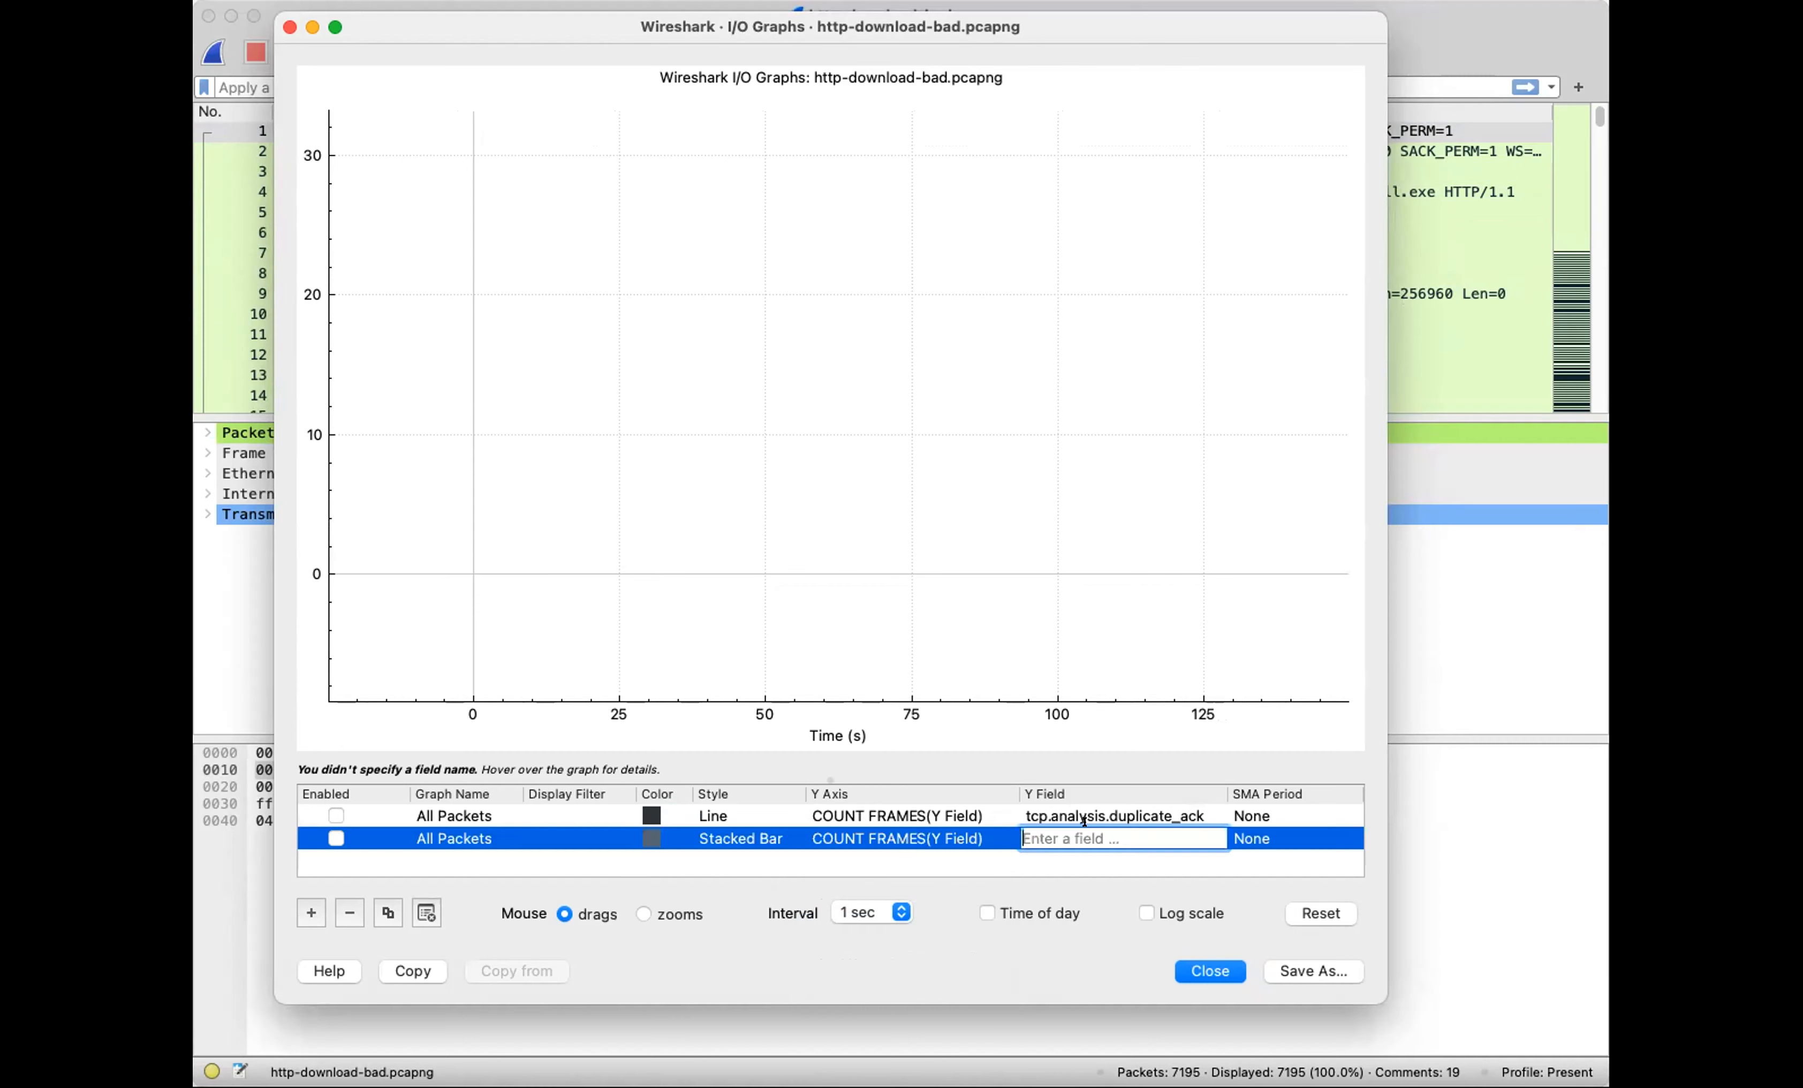
right_click(1088, 838)
click(1140, 947)
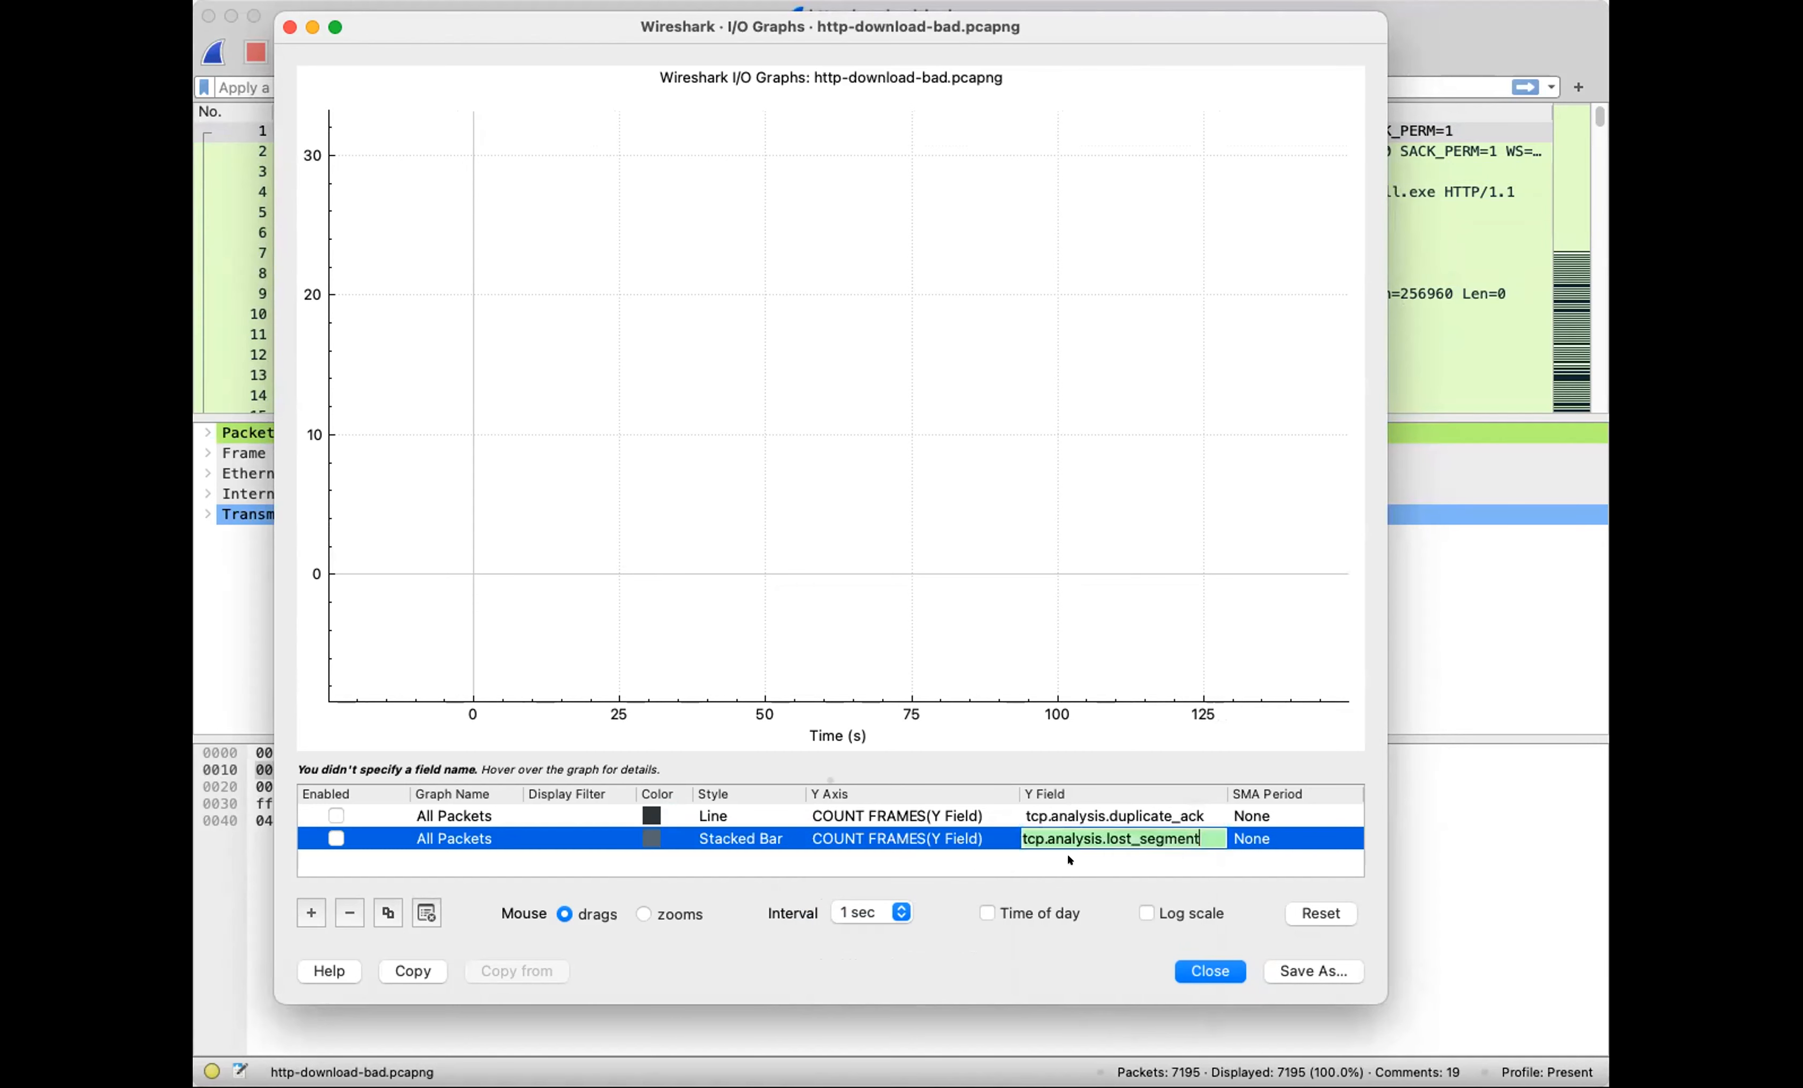
click(1066, 852)
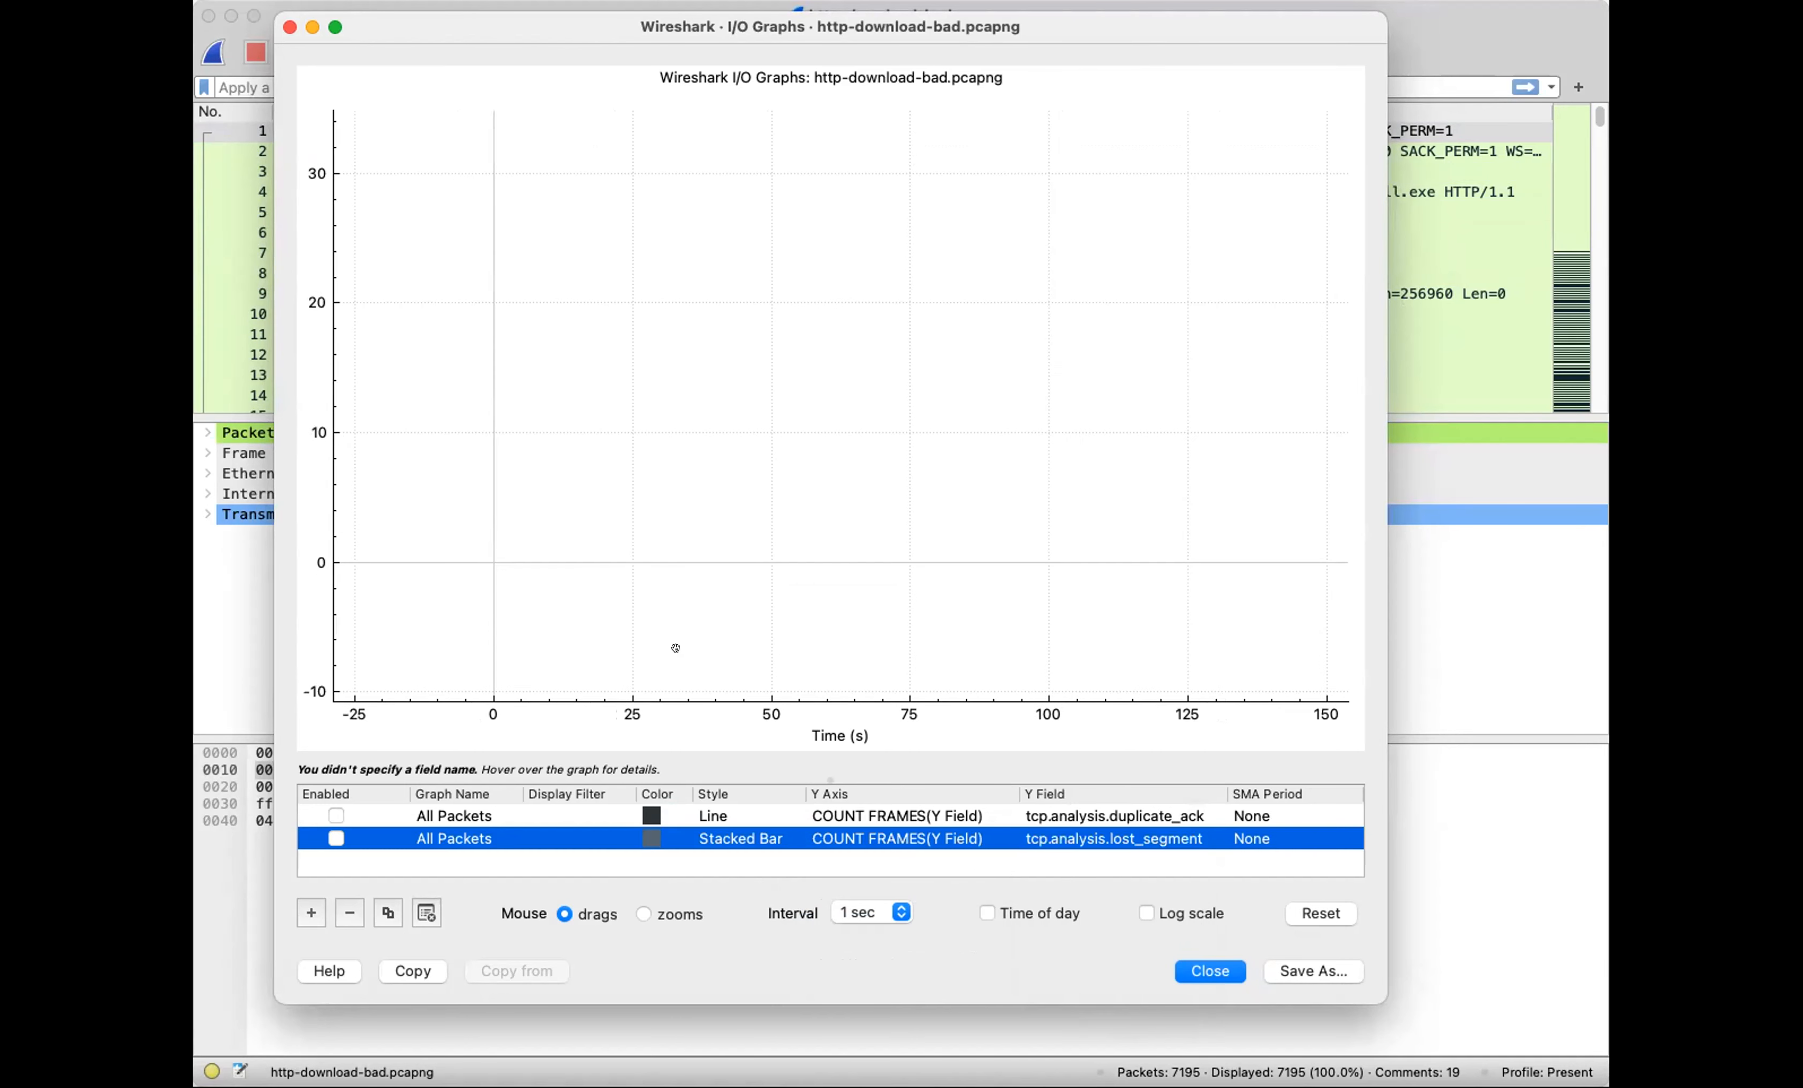
Add a third graph in Line style with SUM(Y Field) as its Y axis and no display filter
drag(482, 28, 666, 59)
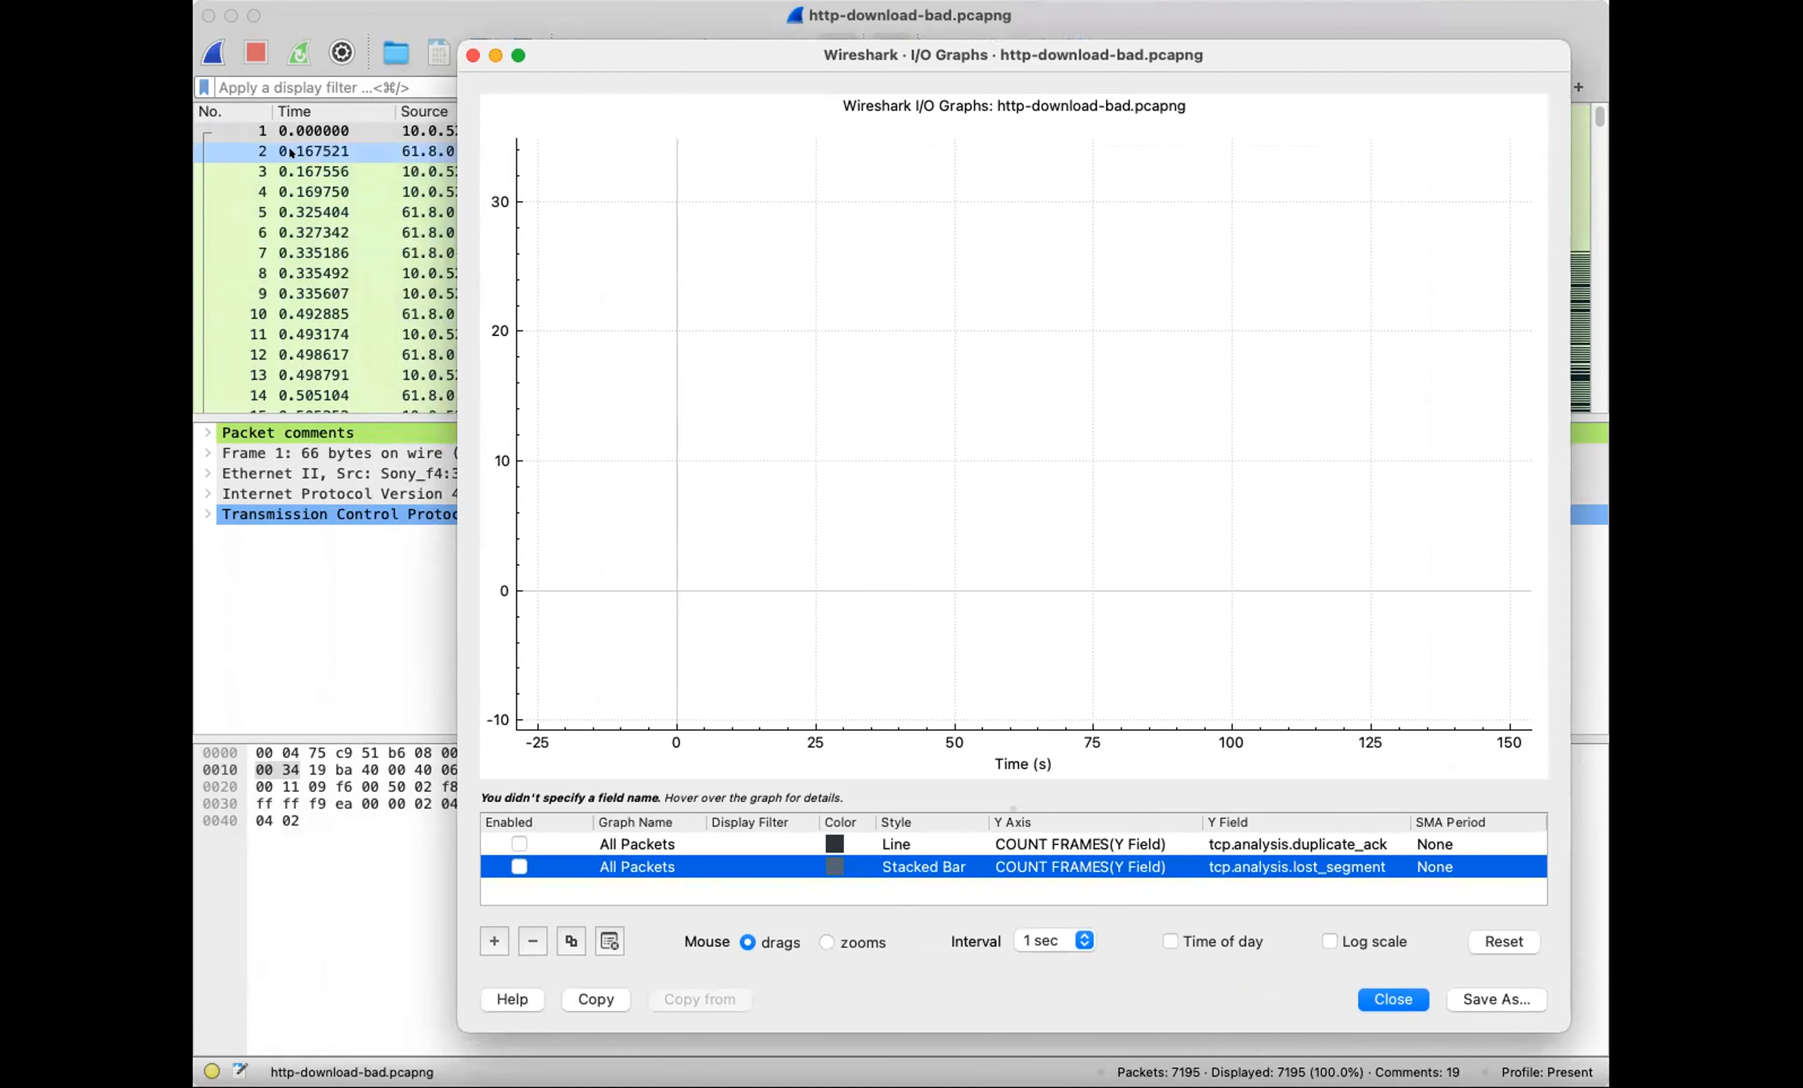
drag(523, 56, 331, 30)
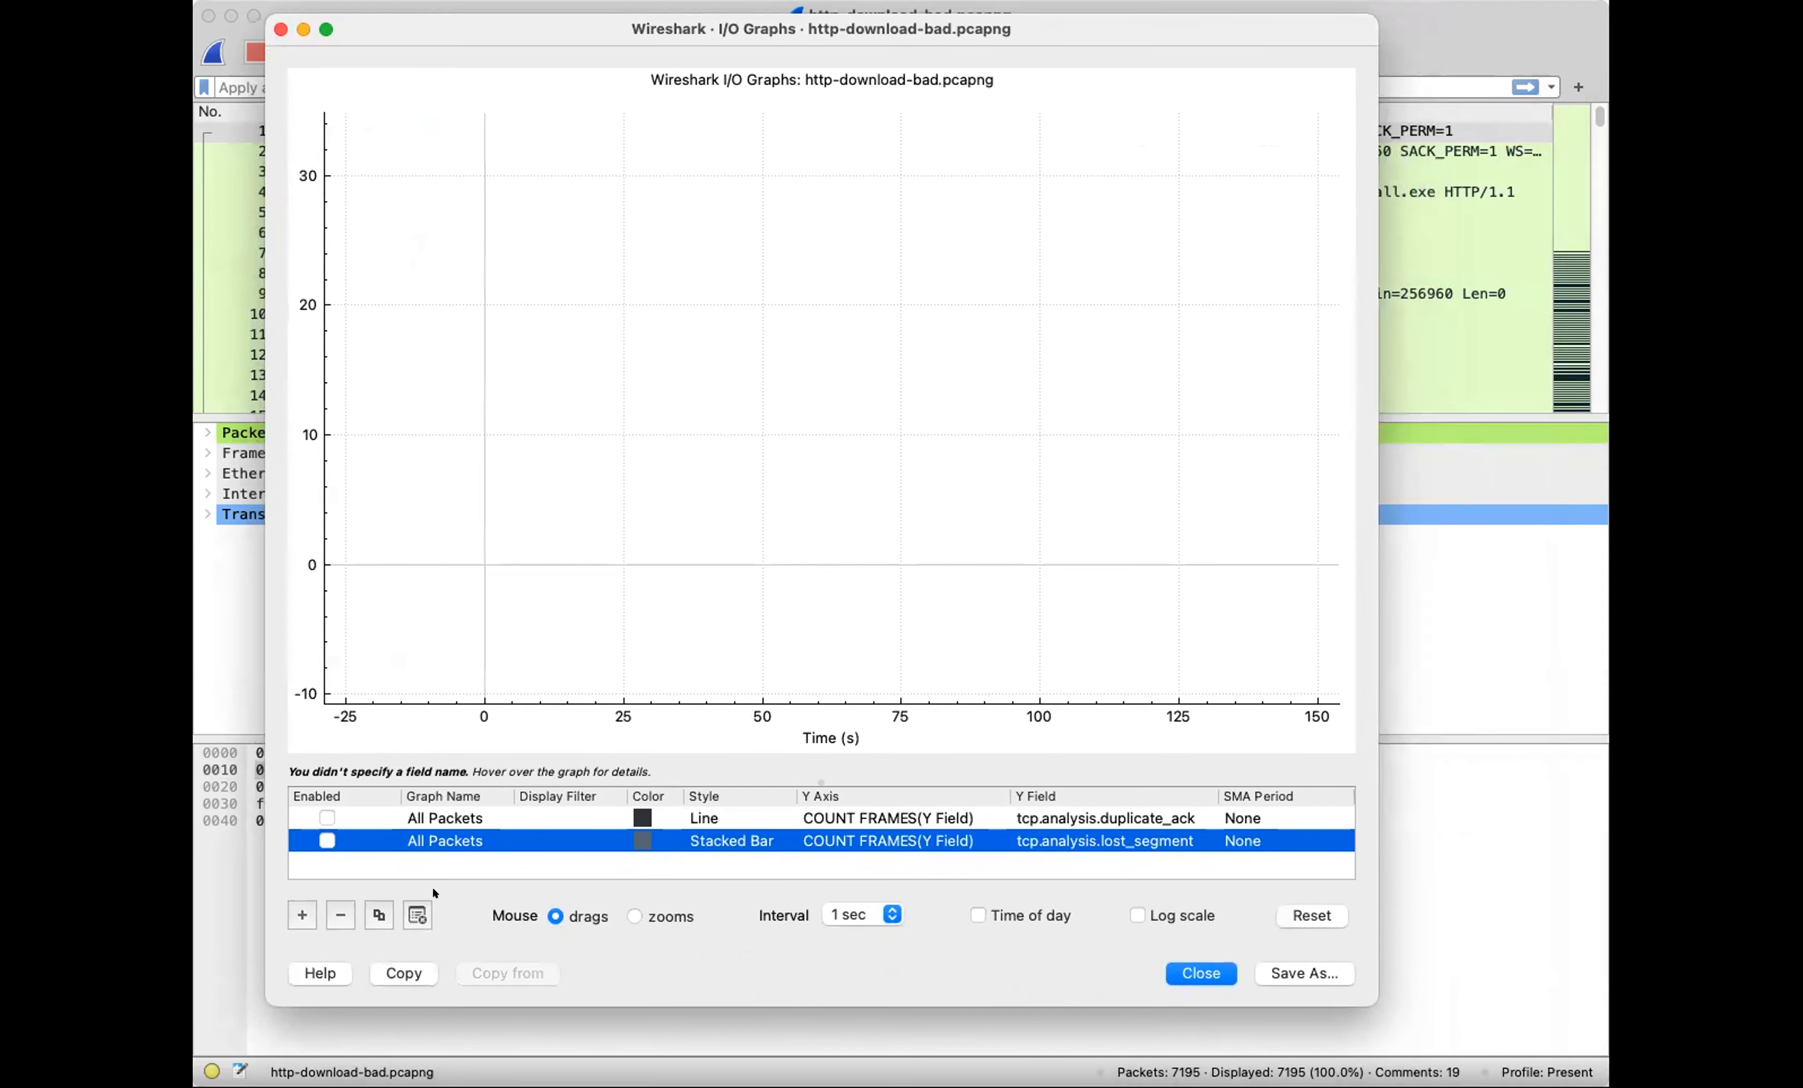
click(301, 915)
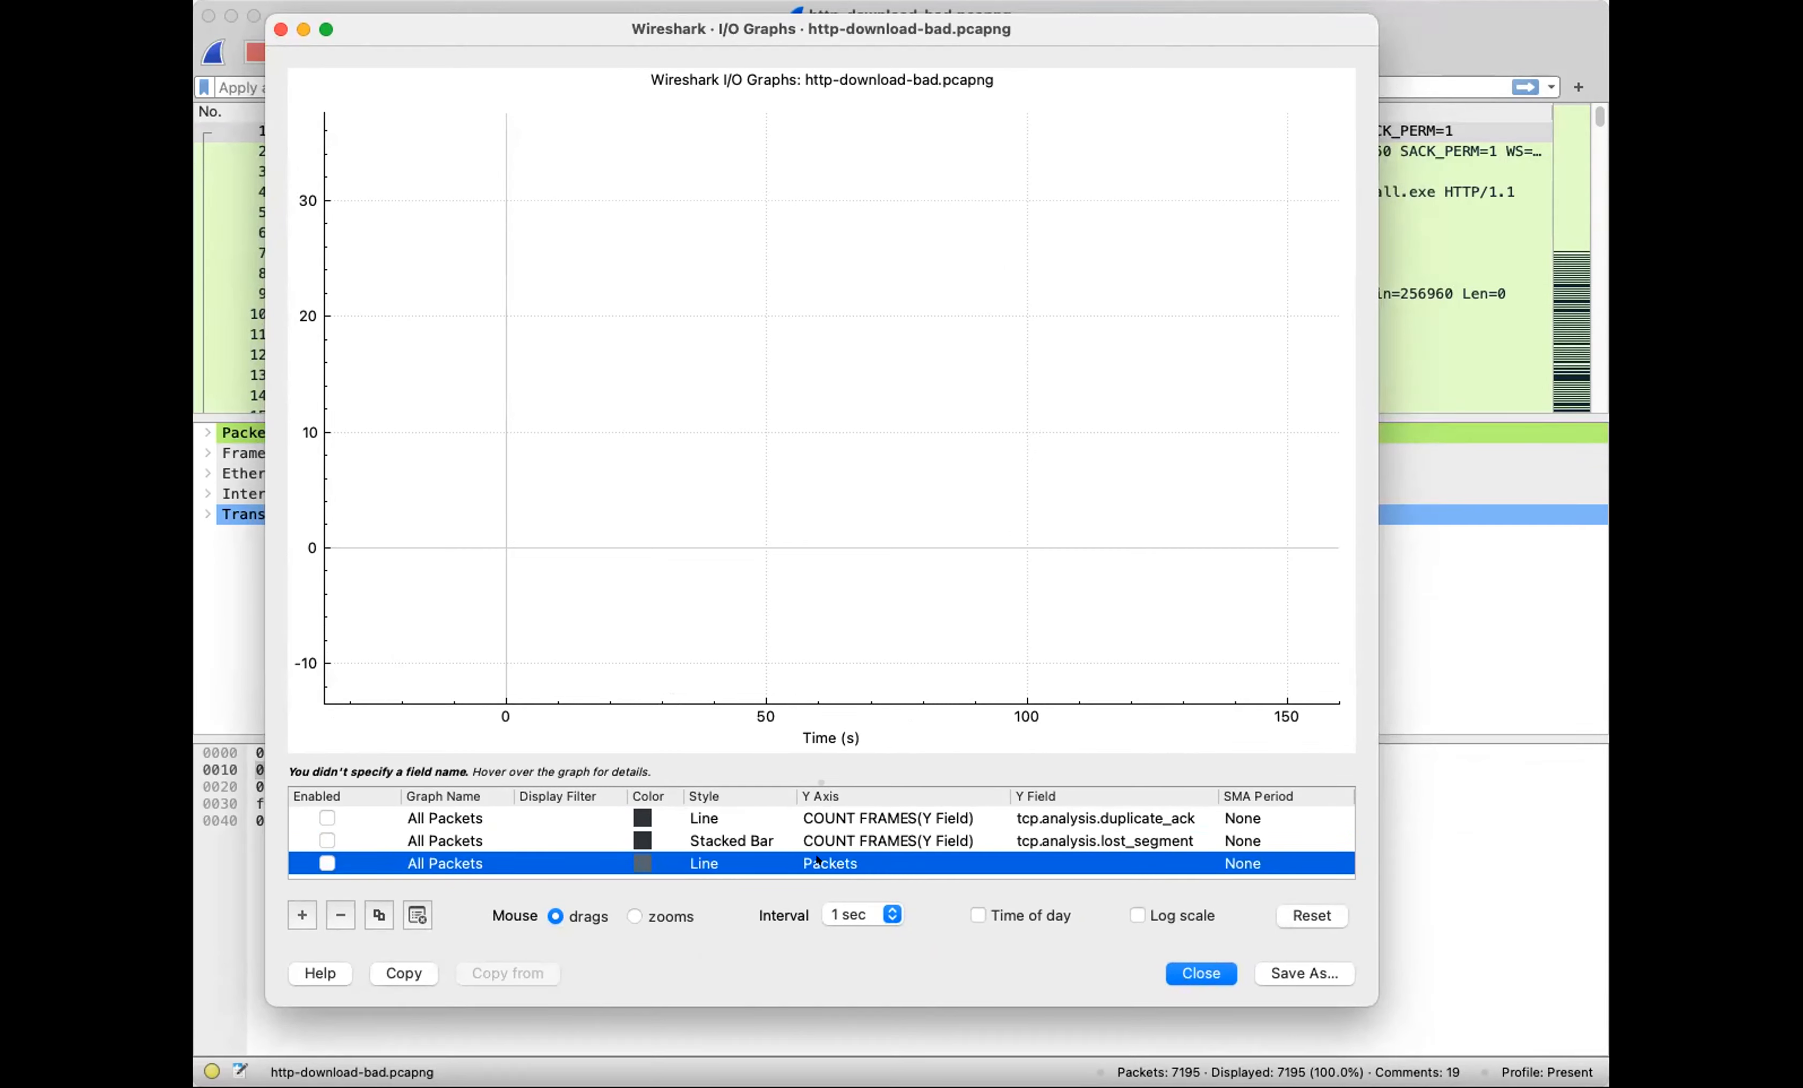
double_click(917, 858)
click(917, 856)
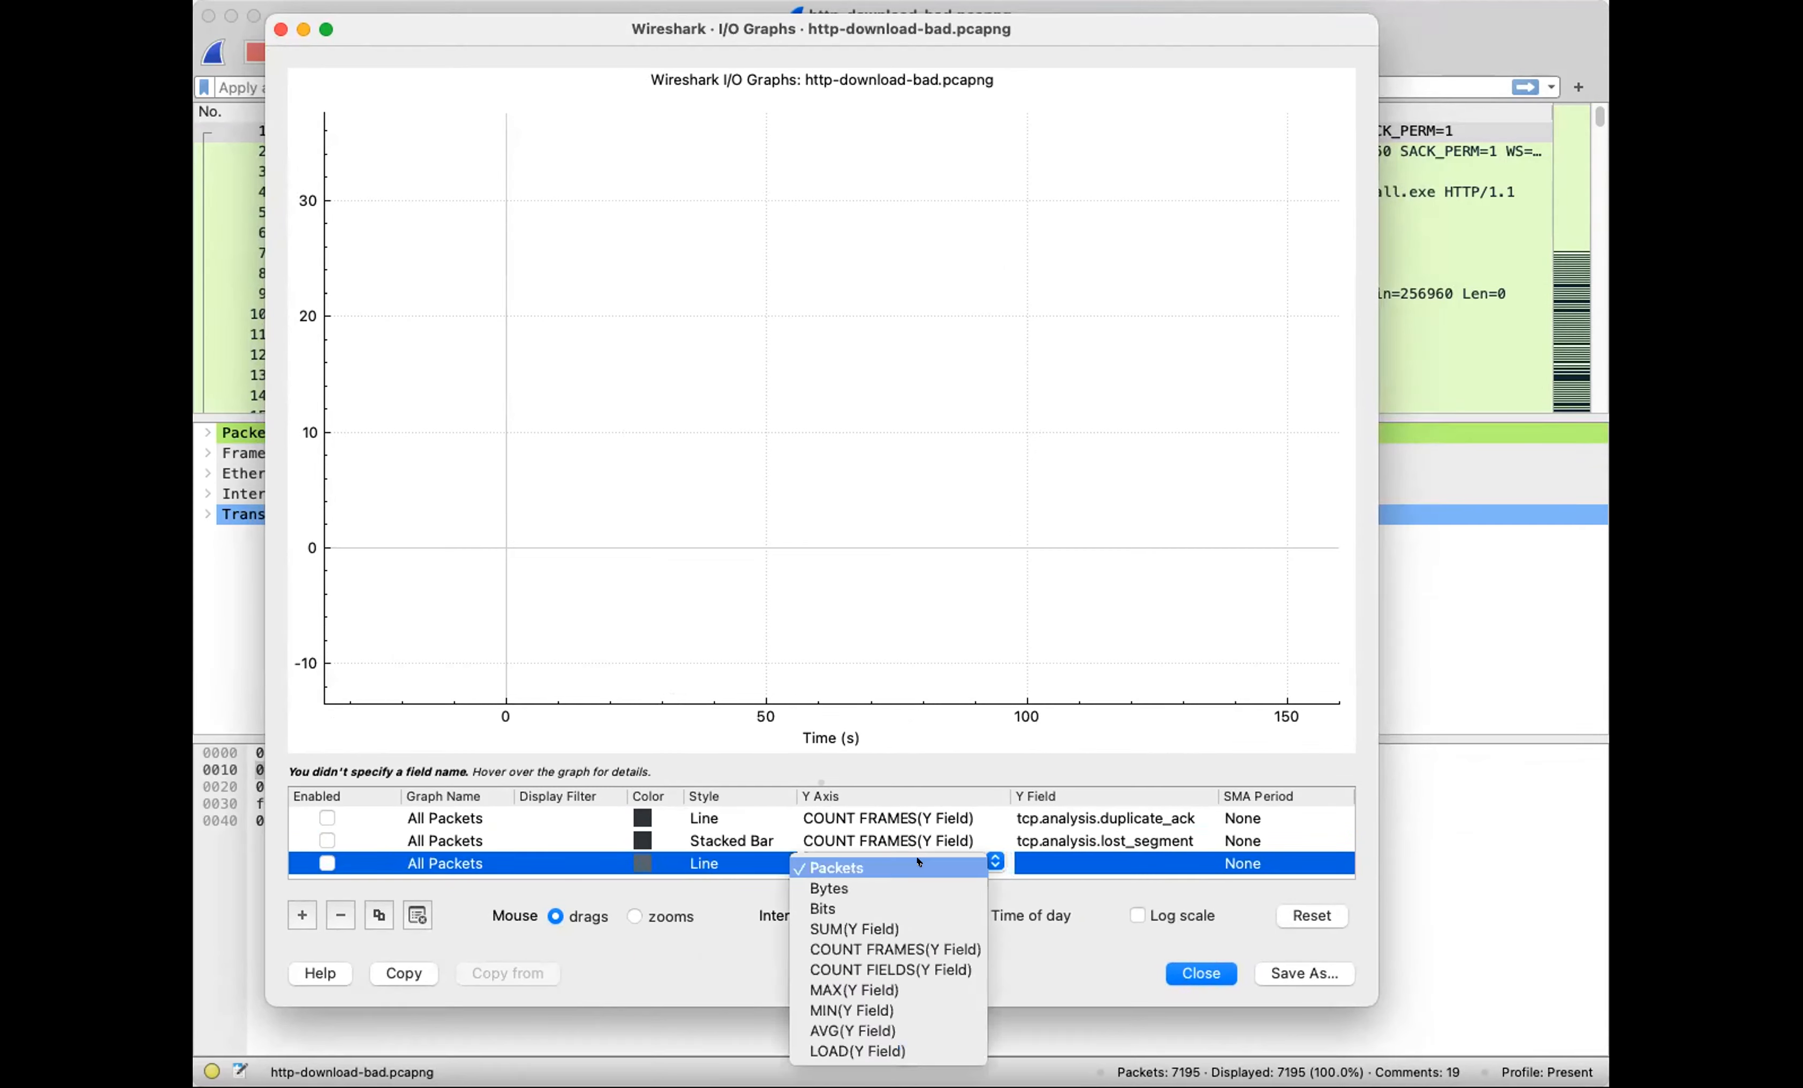
click(891, 918)
click(1082, 862)
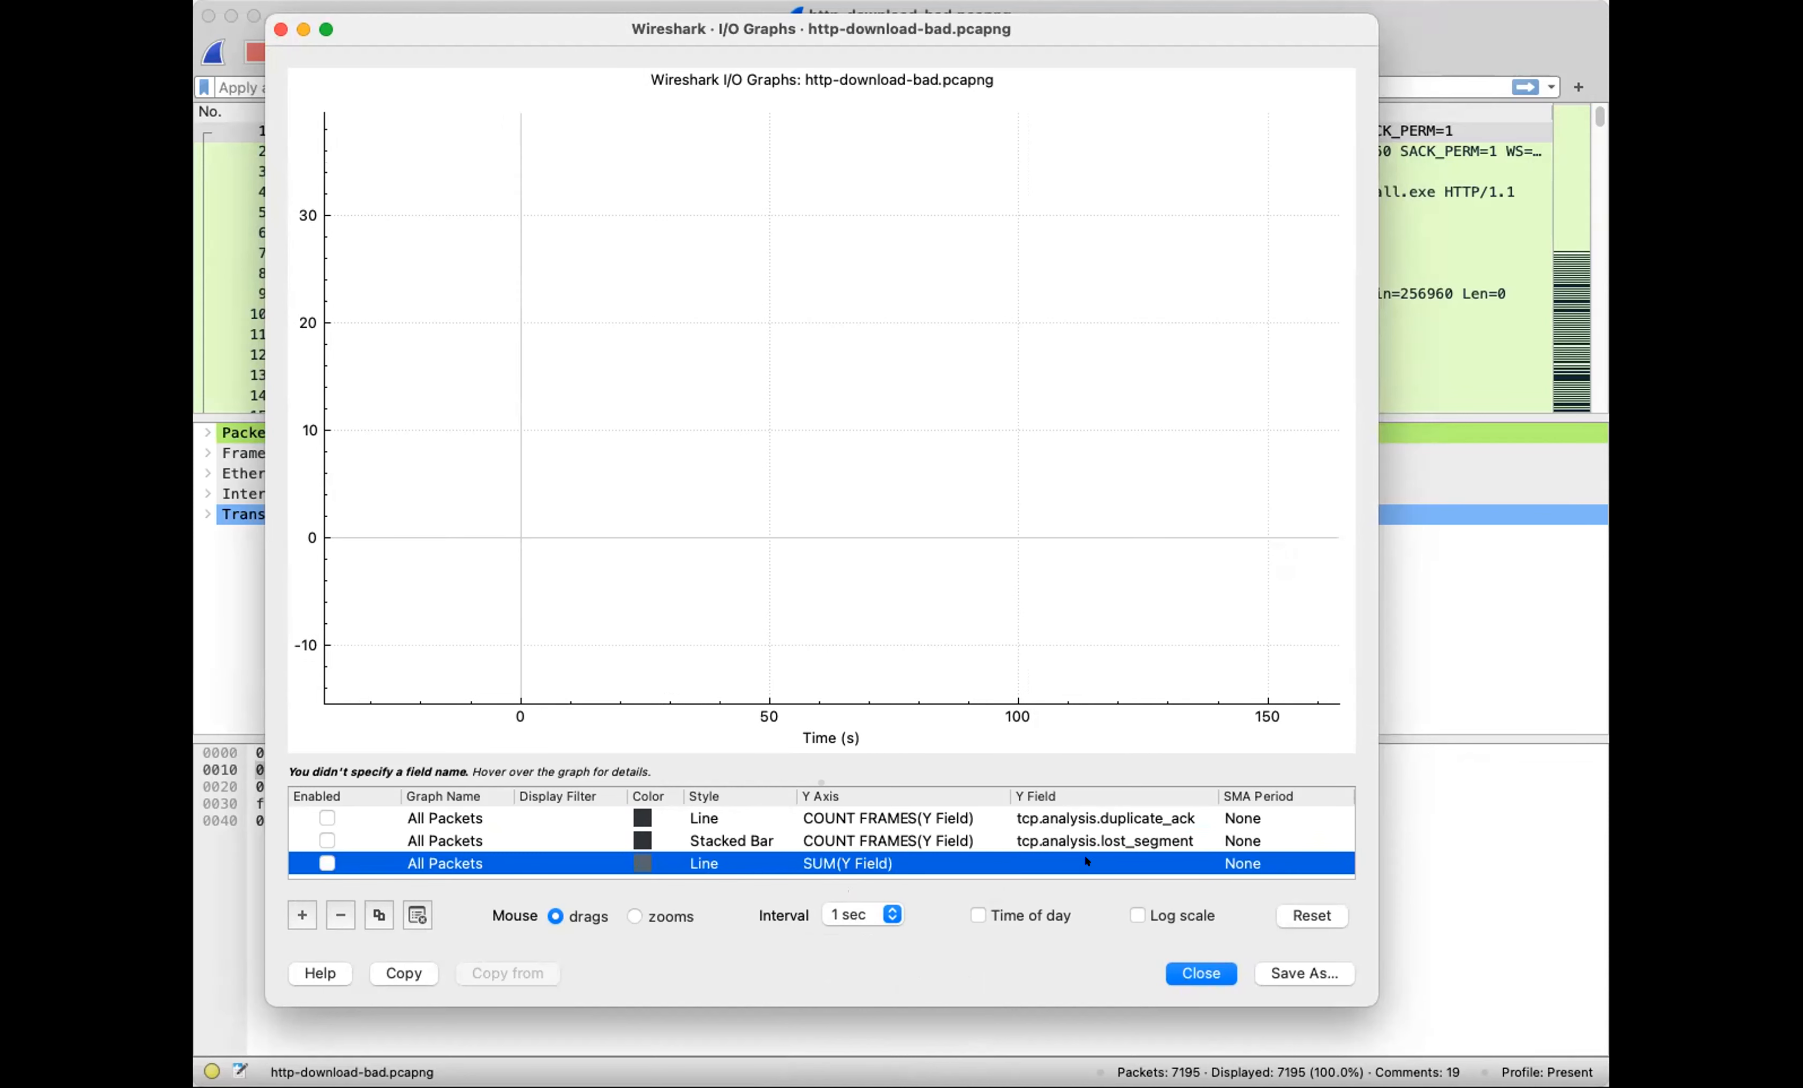
Add a fourth graph with the Stacked Bar style and COUNT FRAMES(Y Field) as its Y axis
click(302, 911)
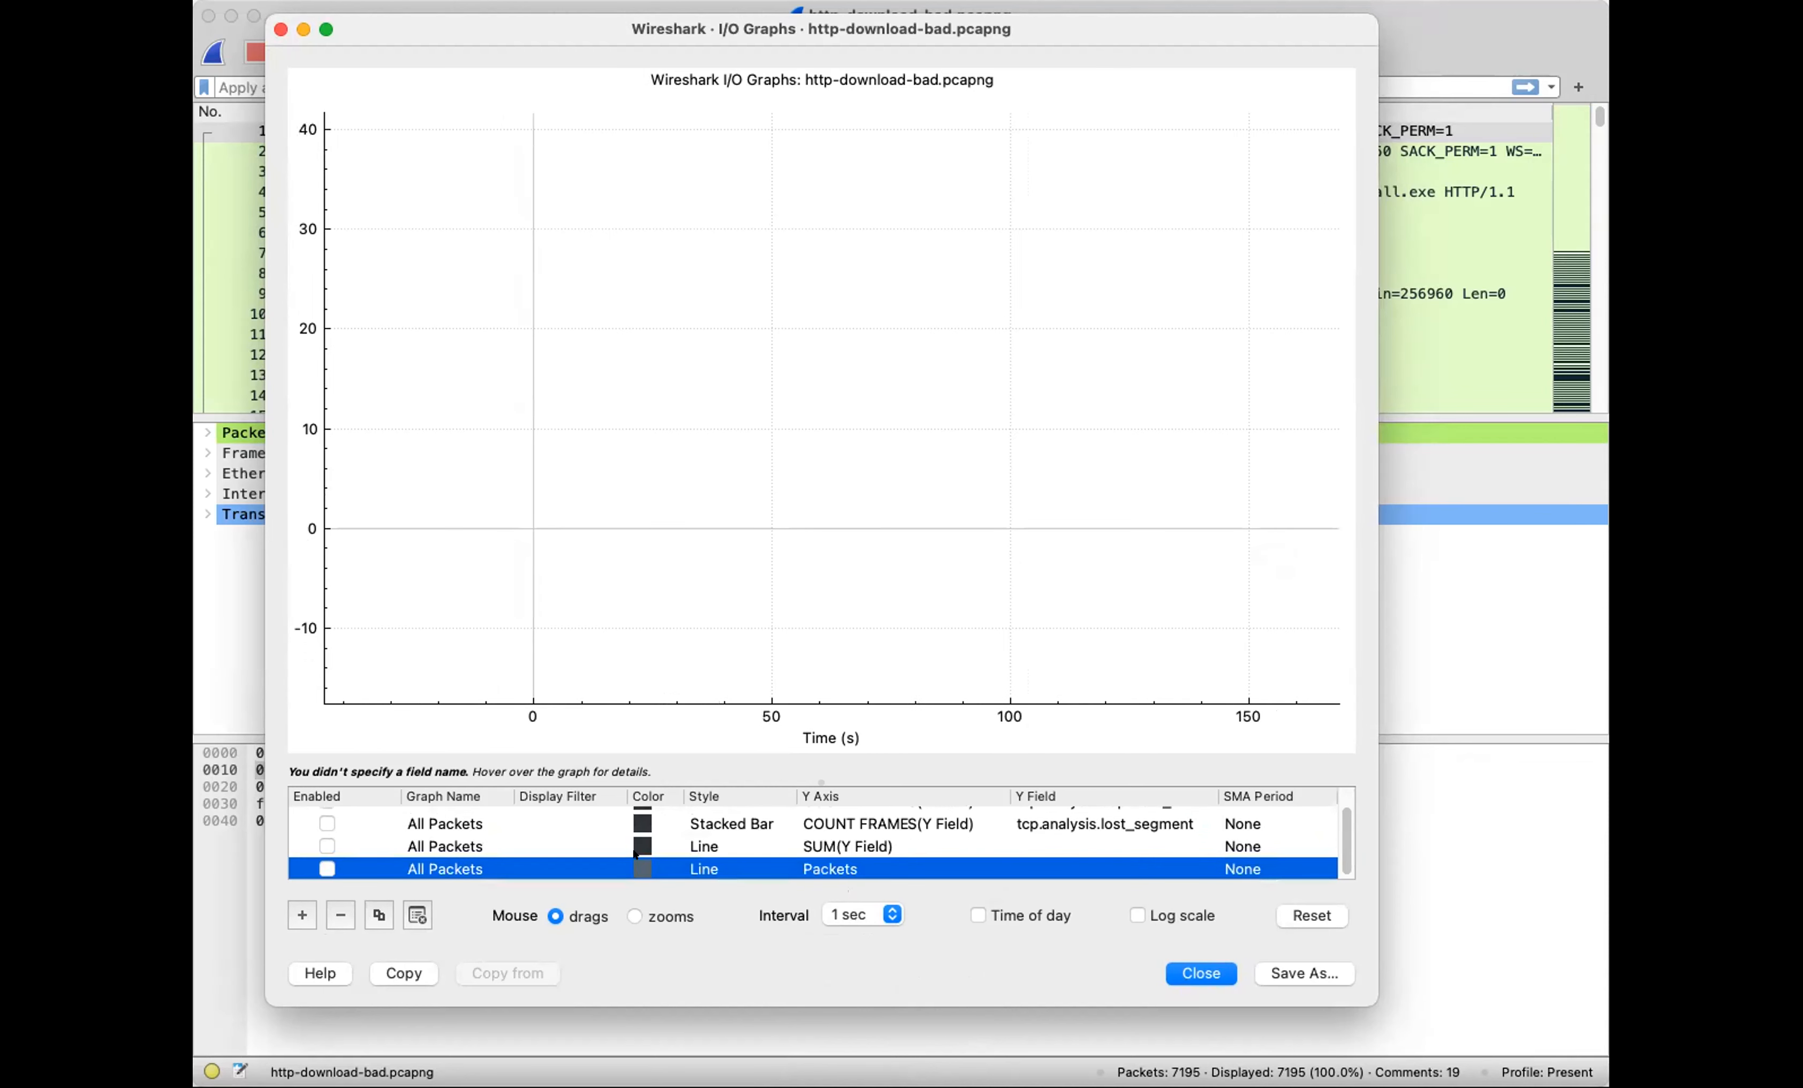
drag(705, 765, 710, 717)
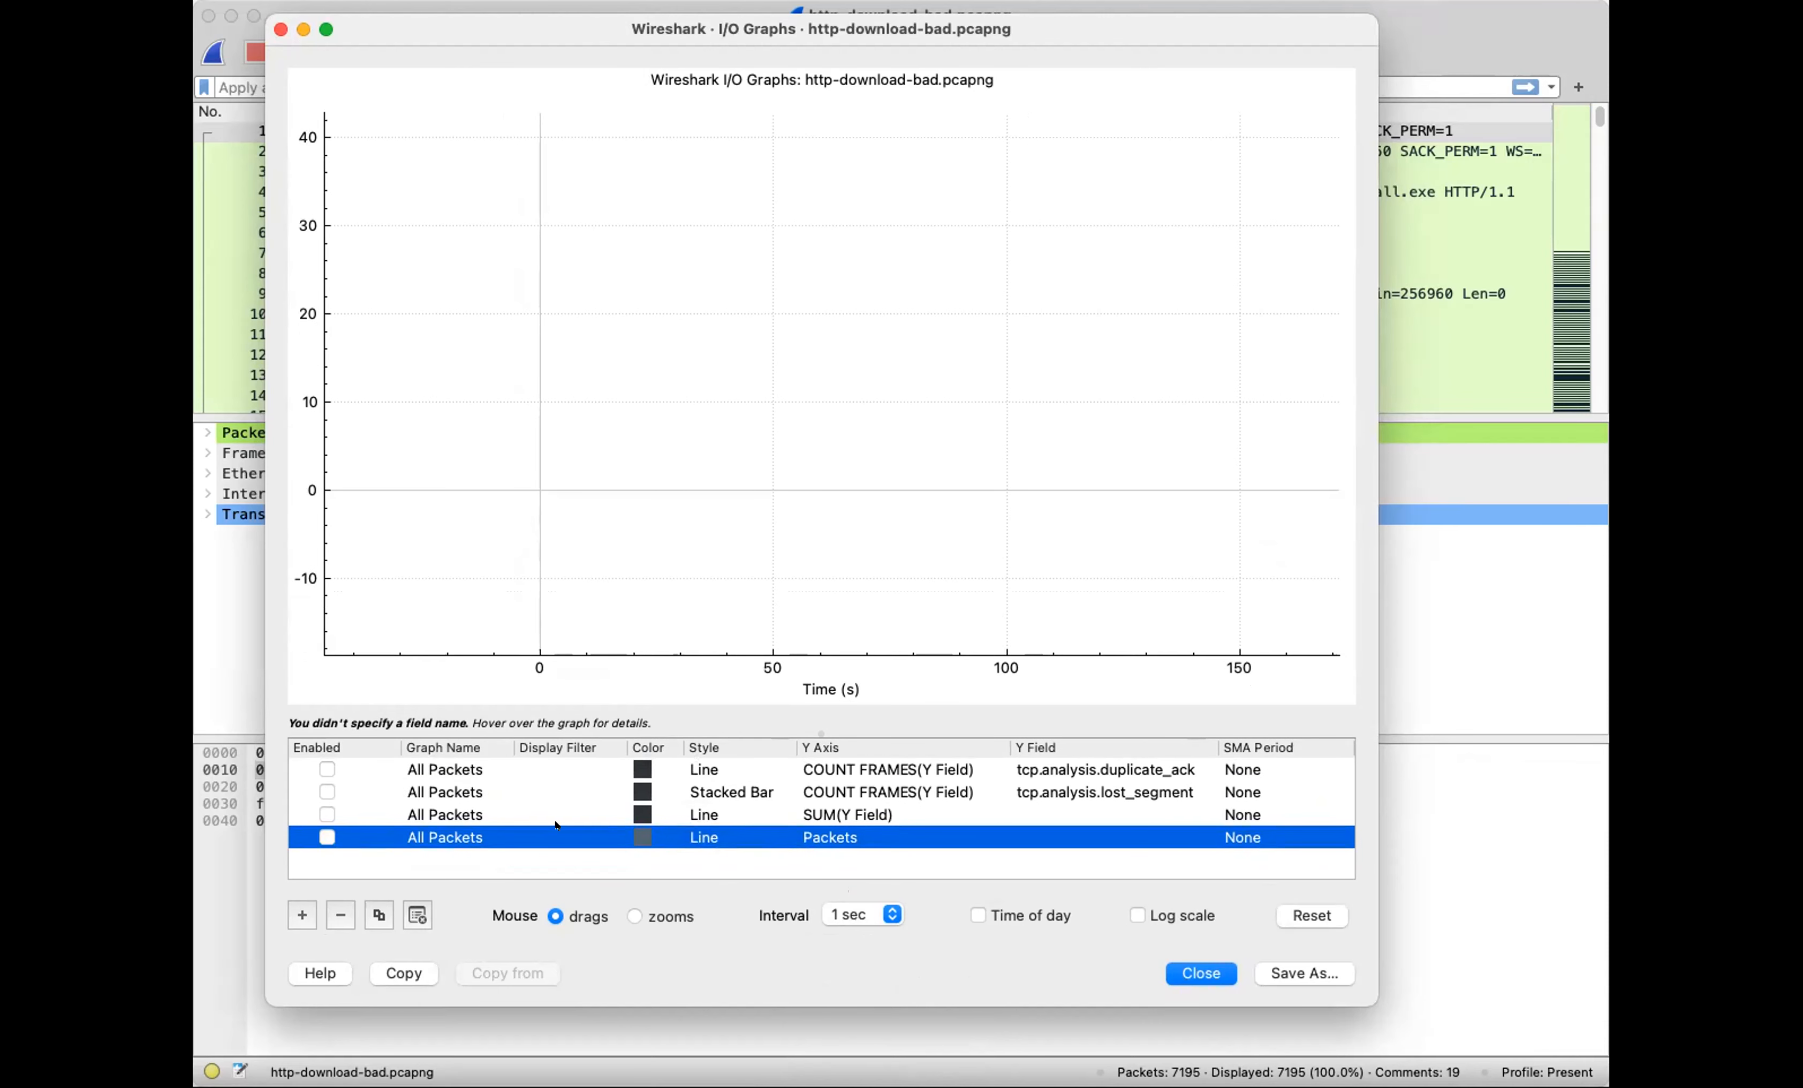
click(858, 837)
click(865, 837)
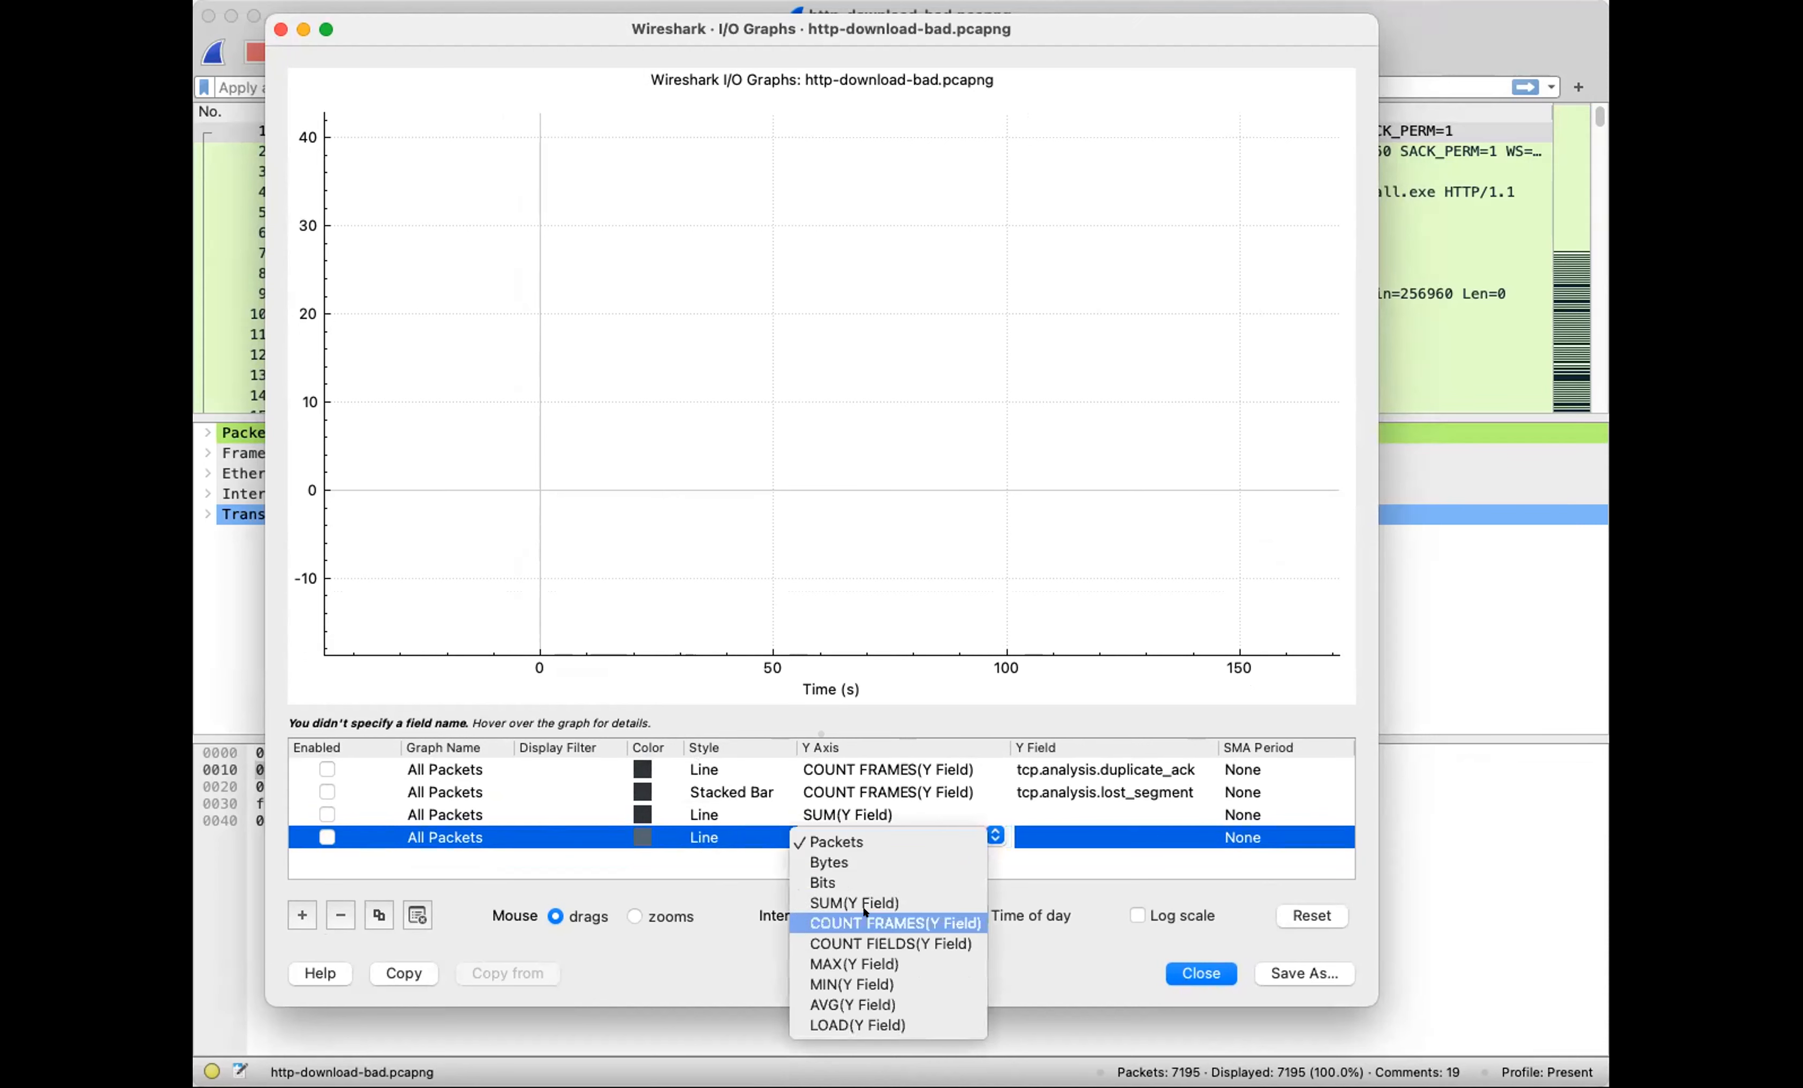
click(703, 838)
click(704, 834)
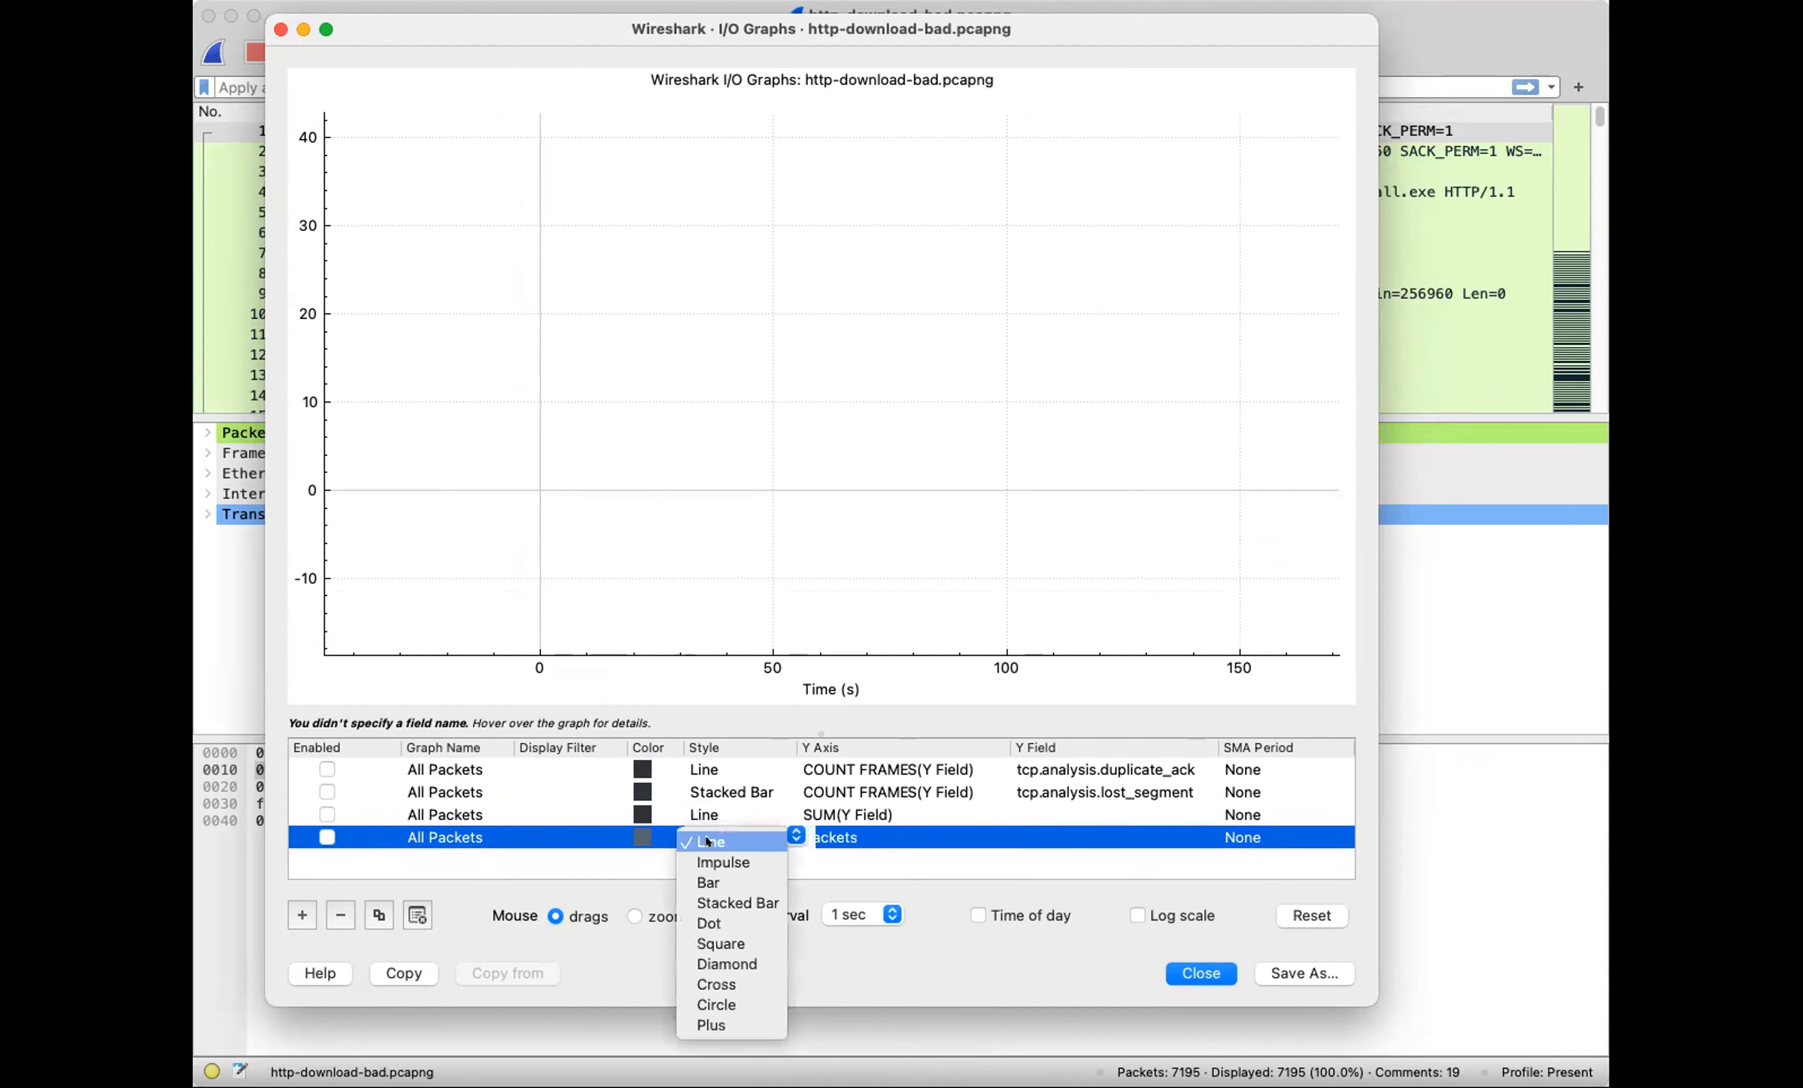
click(737, 901)
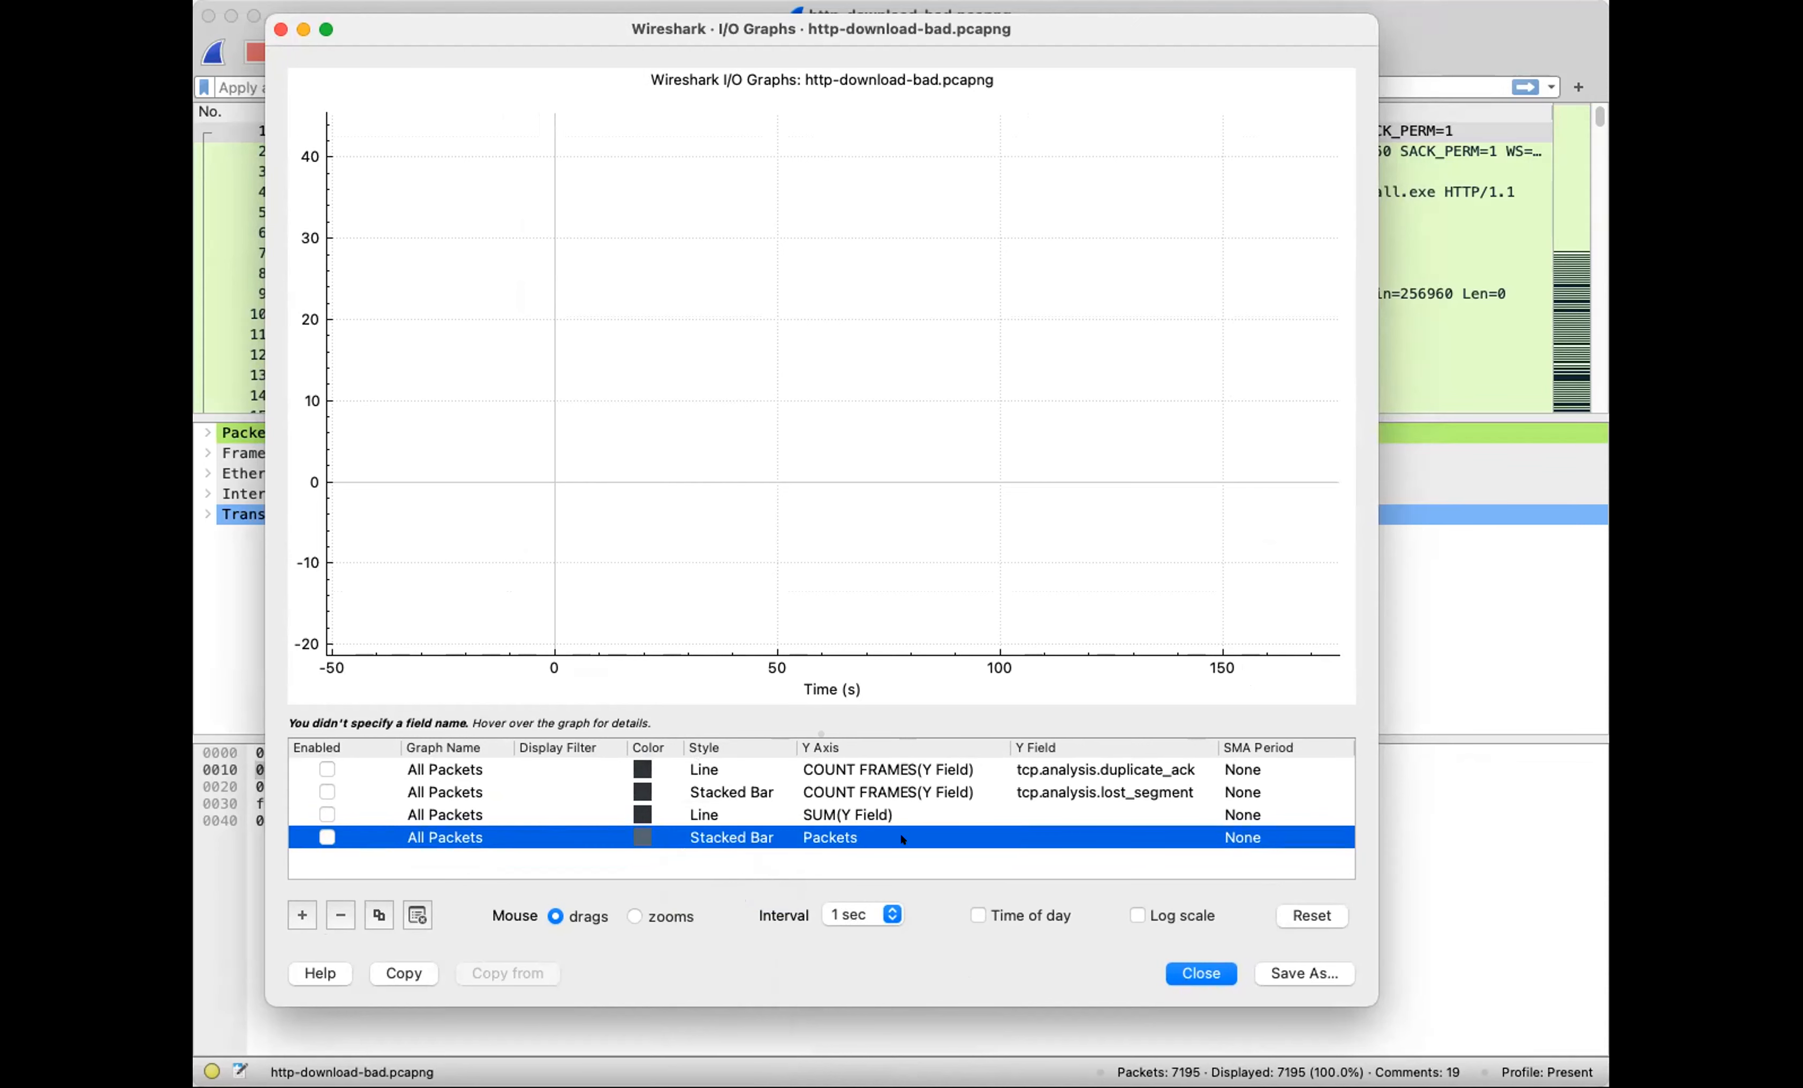
click(857, 837)
click(867, 837)
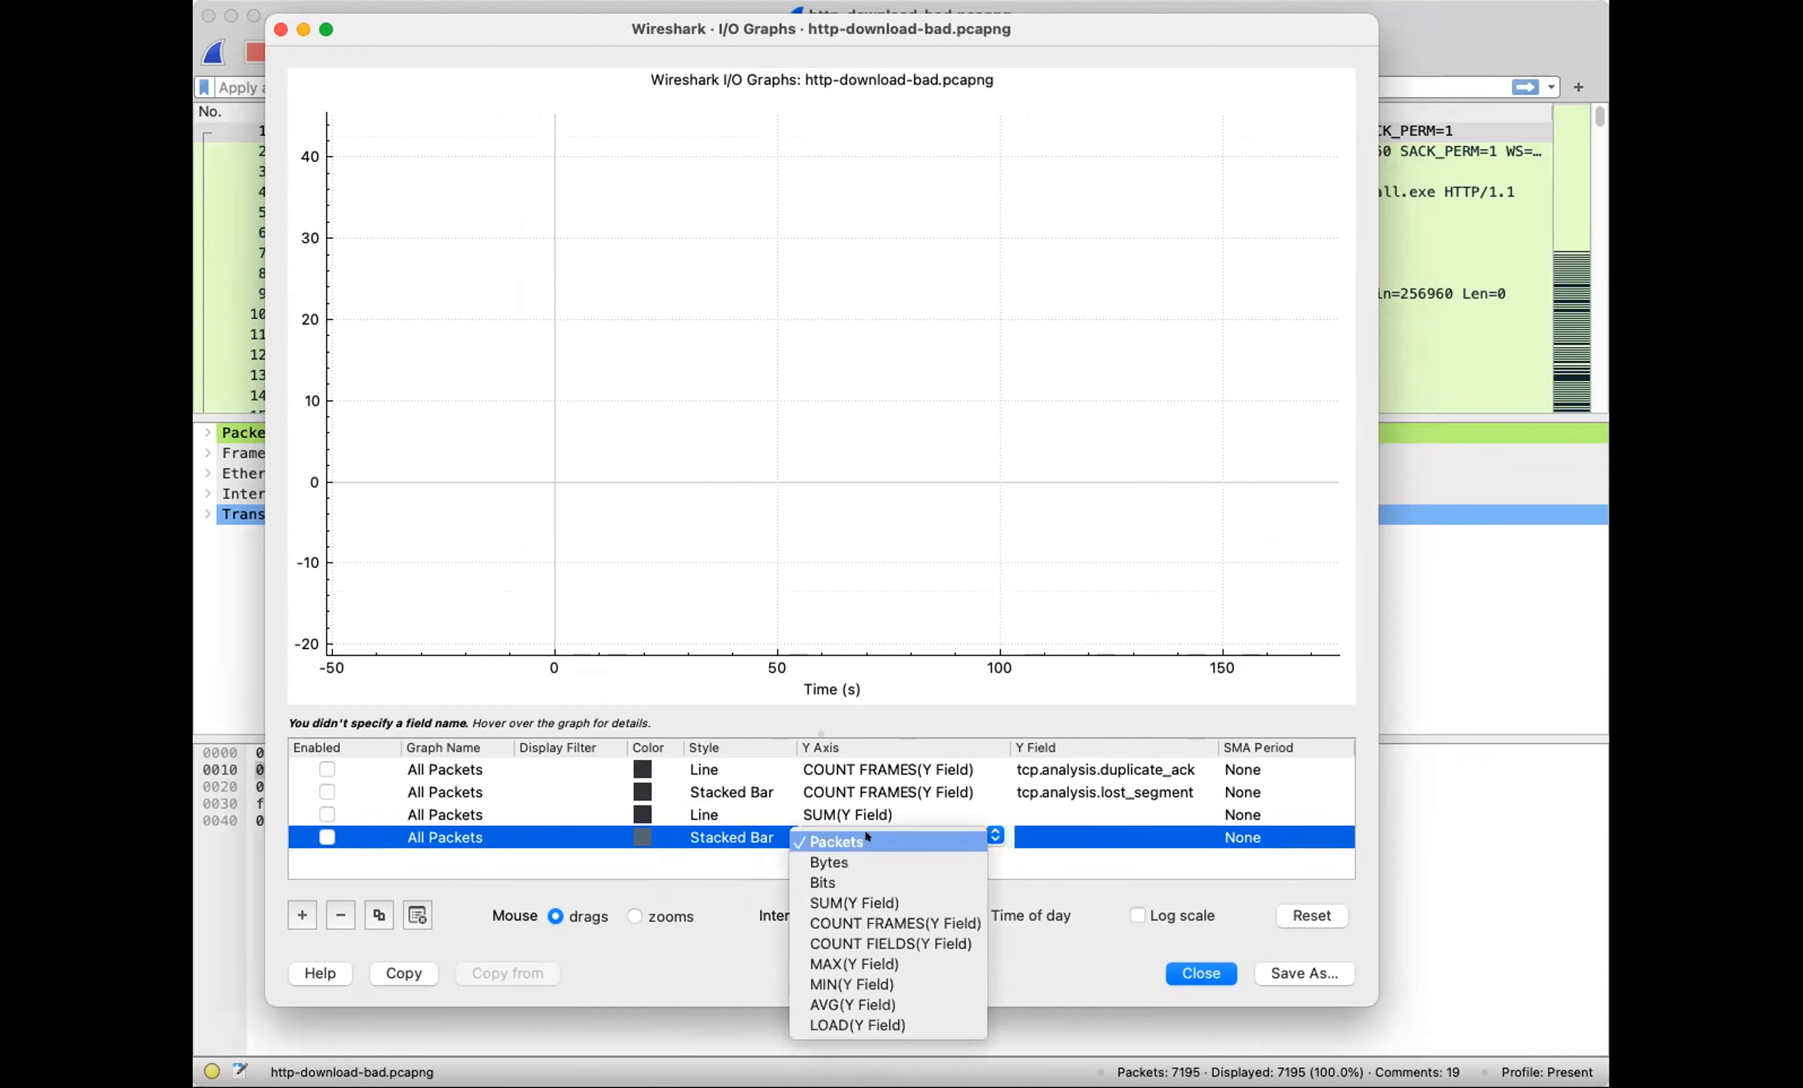
click(896, 923)
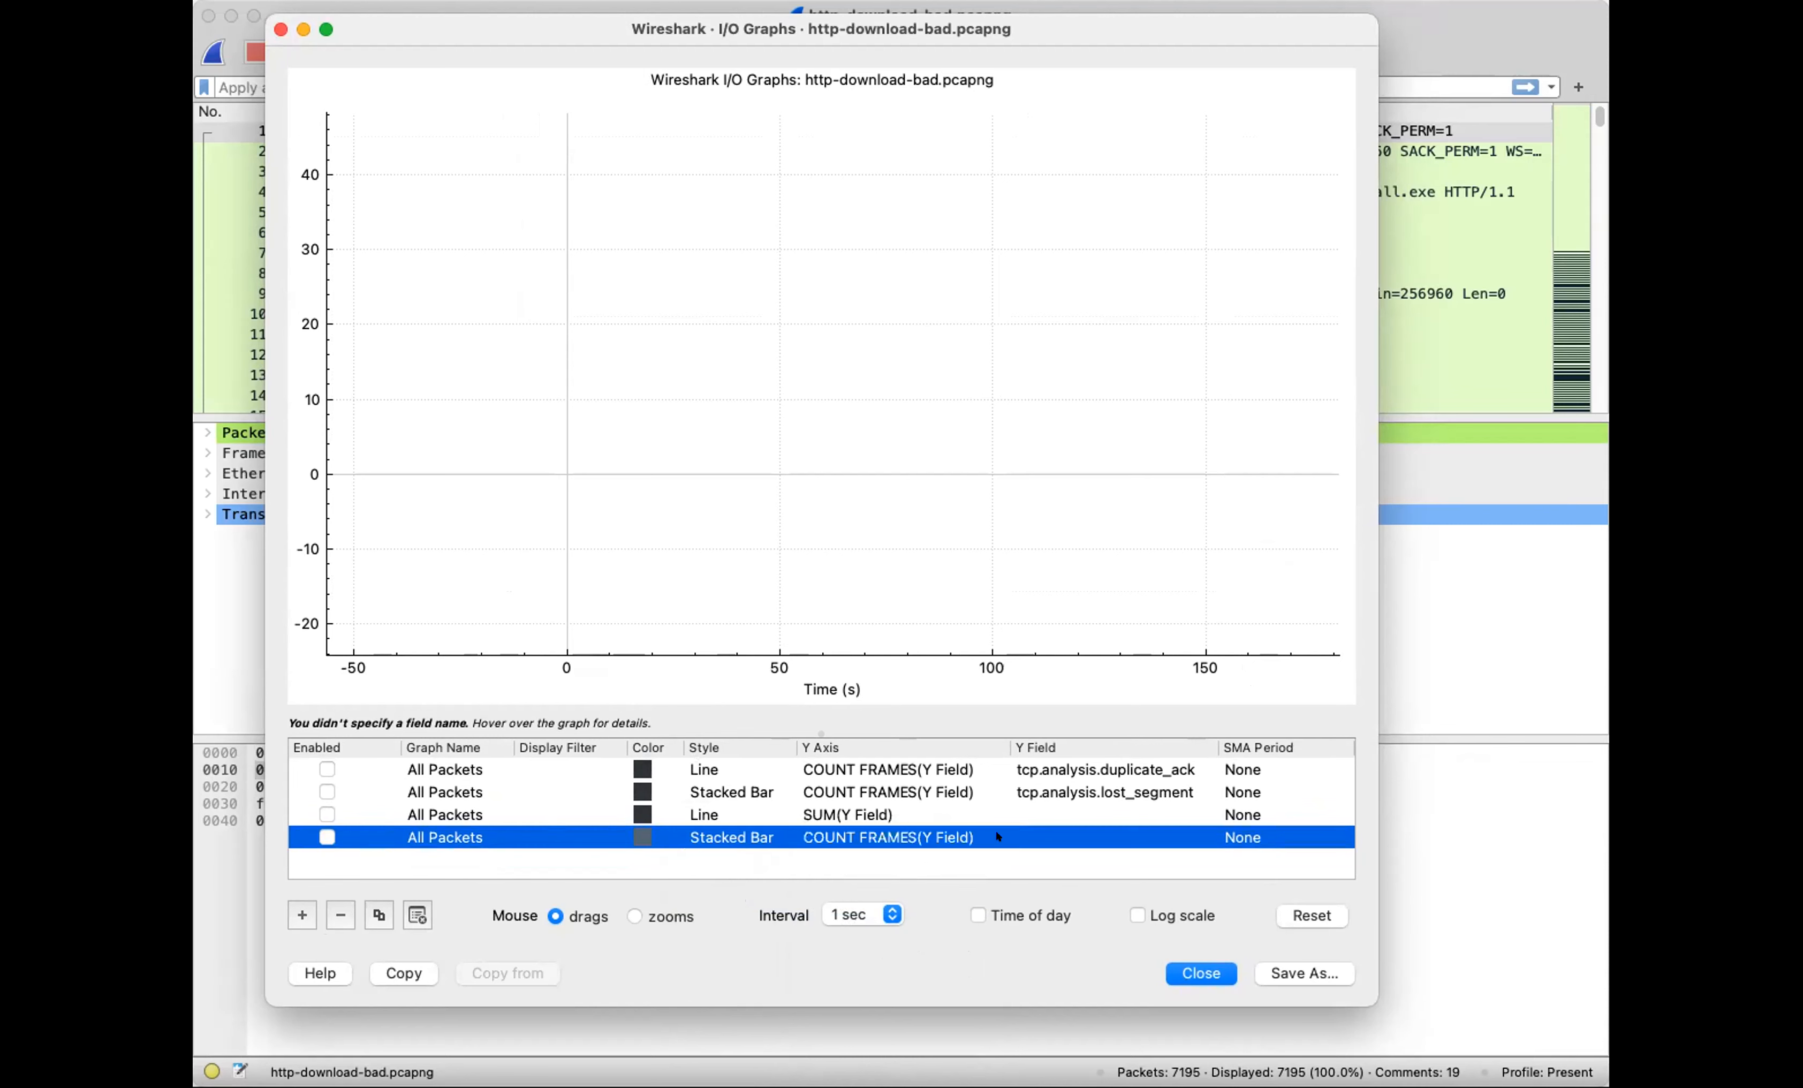
Set the fourth graph's Y field to tcp.analysis.retransmission, copied from the challenge instructions
key(super+Tab)
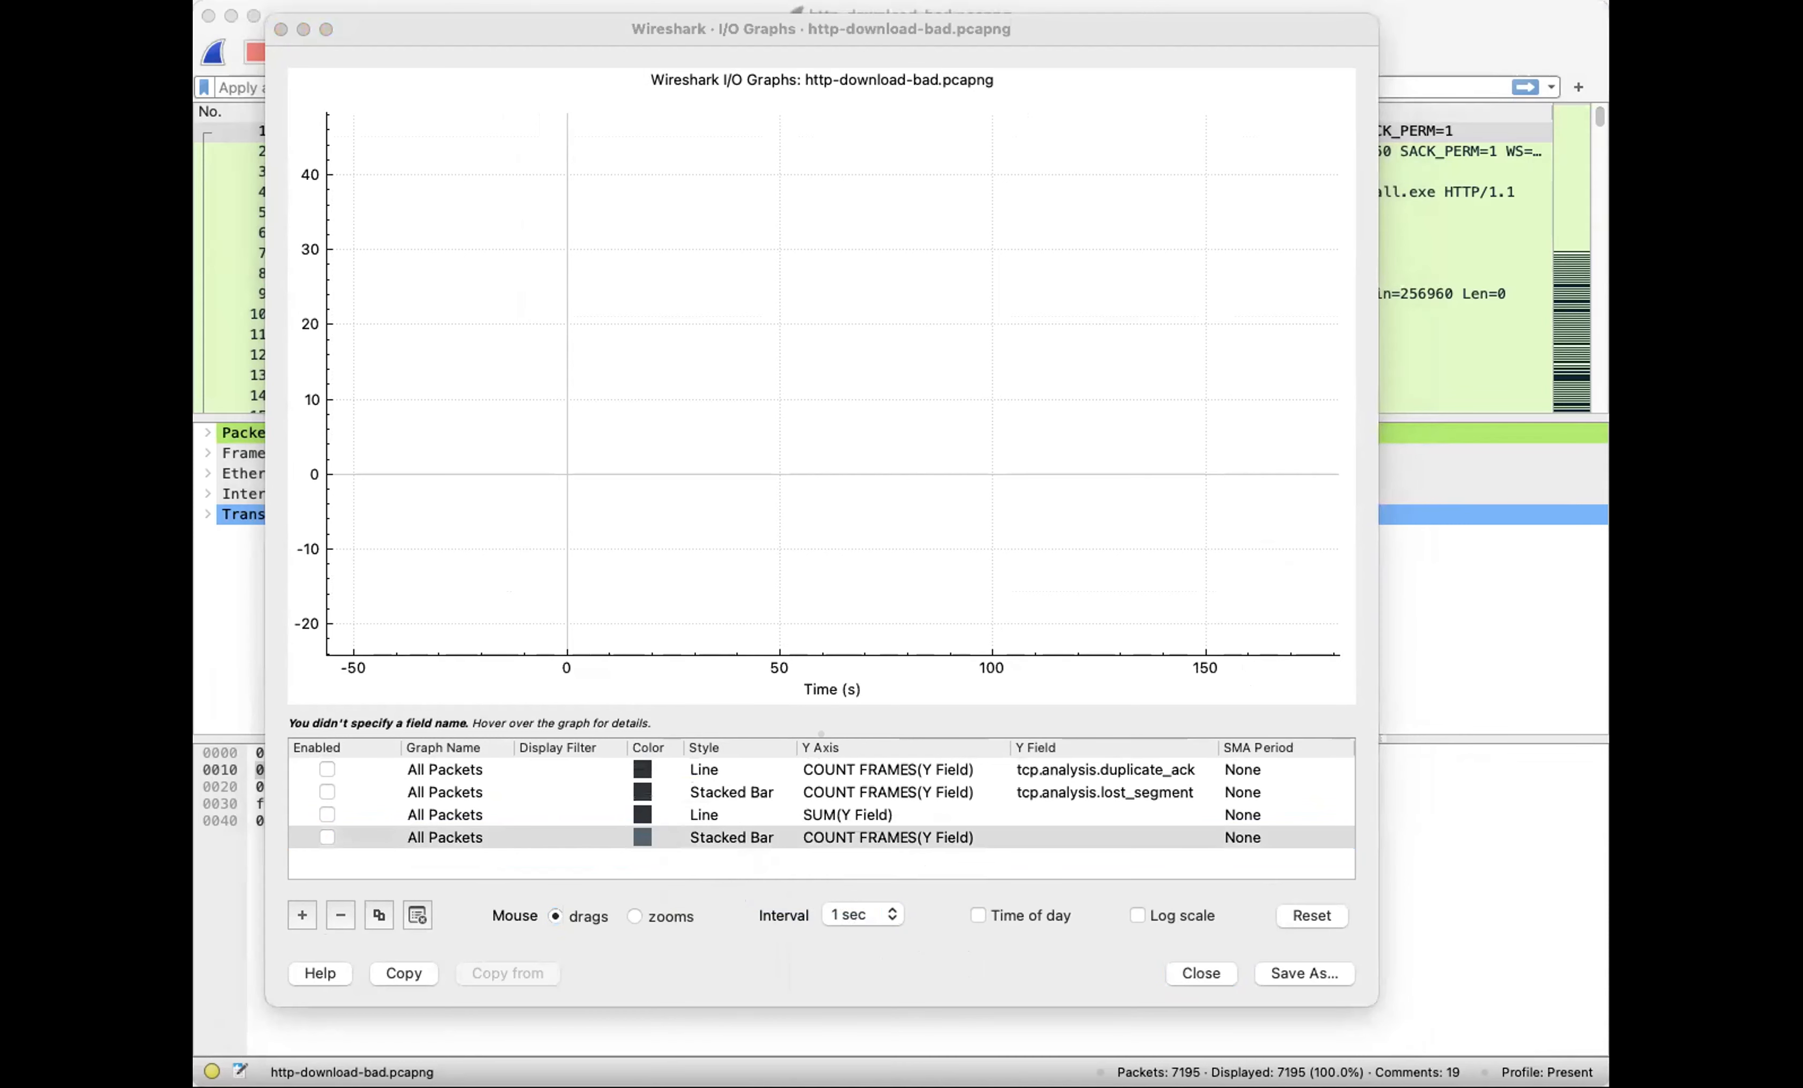
double_click(1032, 841)
right_click(1055, 841)
click(1083, 955)
click(1012, 855)
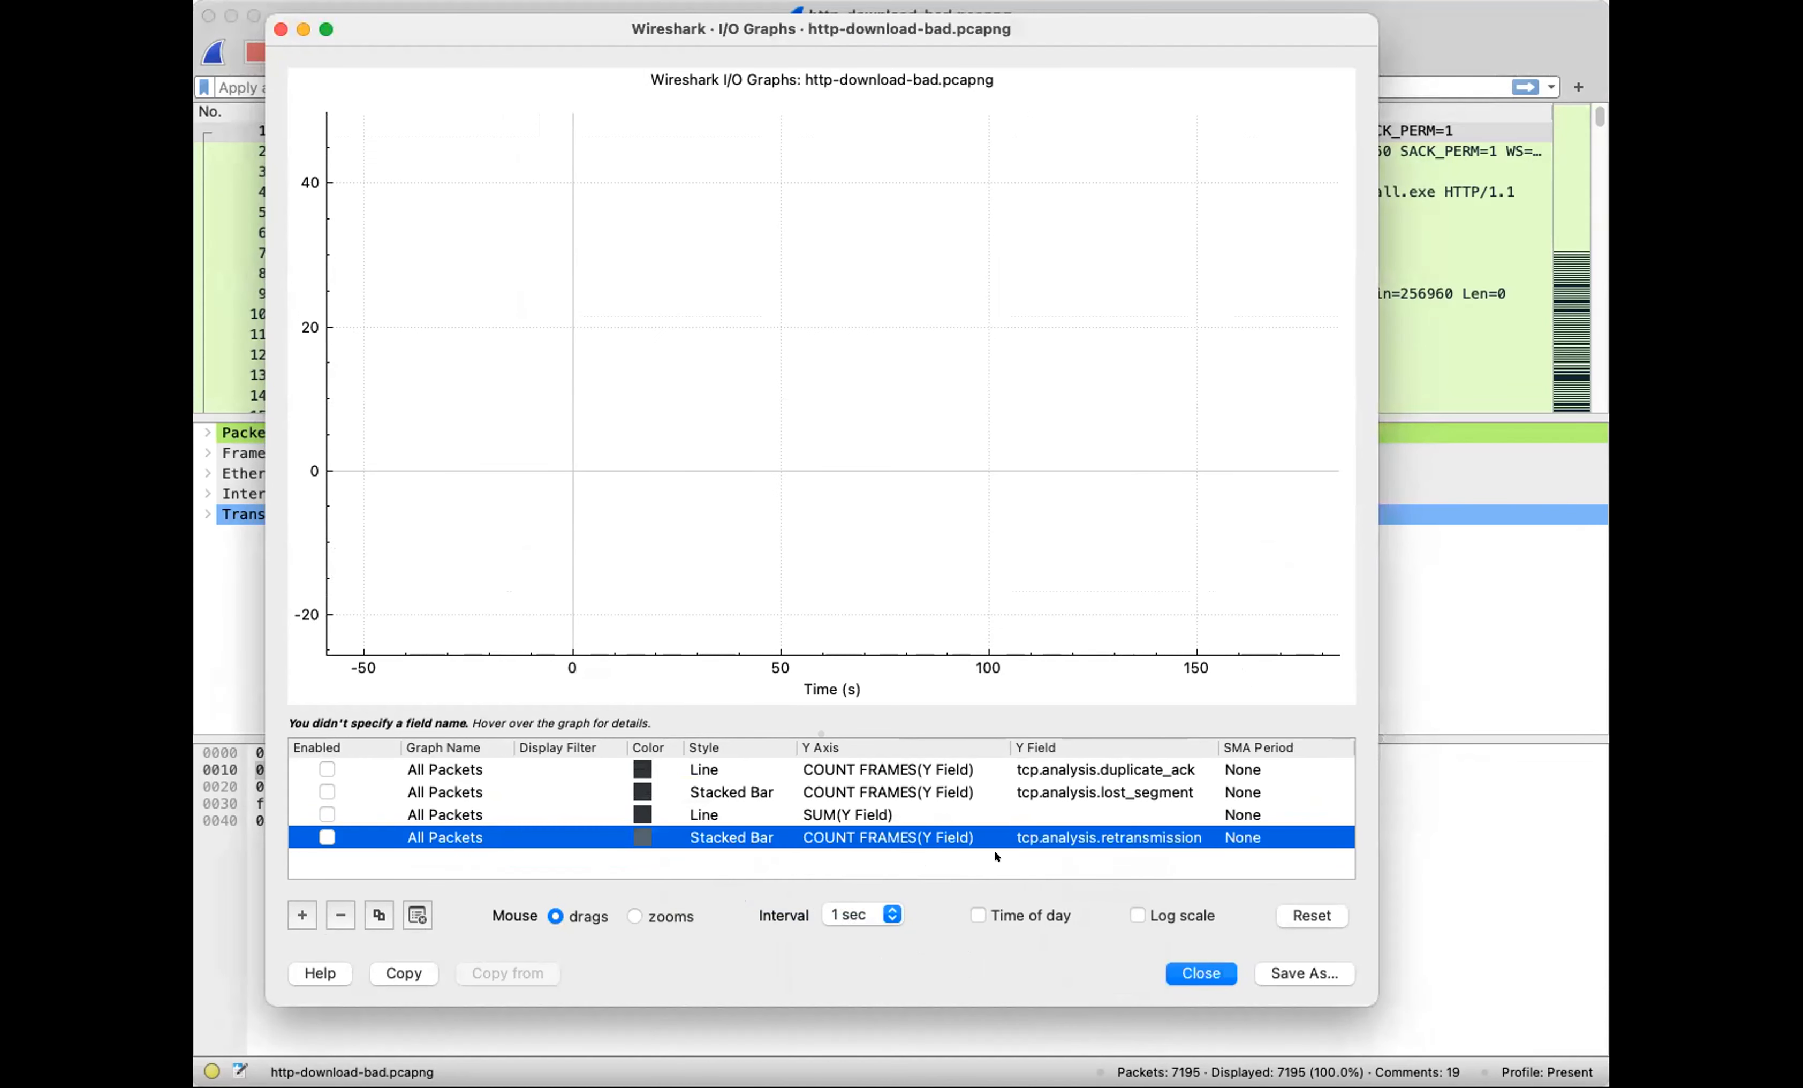
Change the color of the tcp.analysis.duplicate_ack graph to bright red
double_click(639, 769)
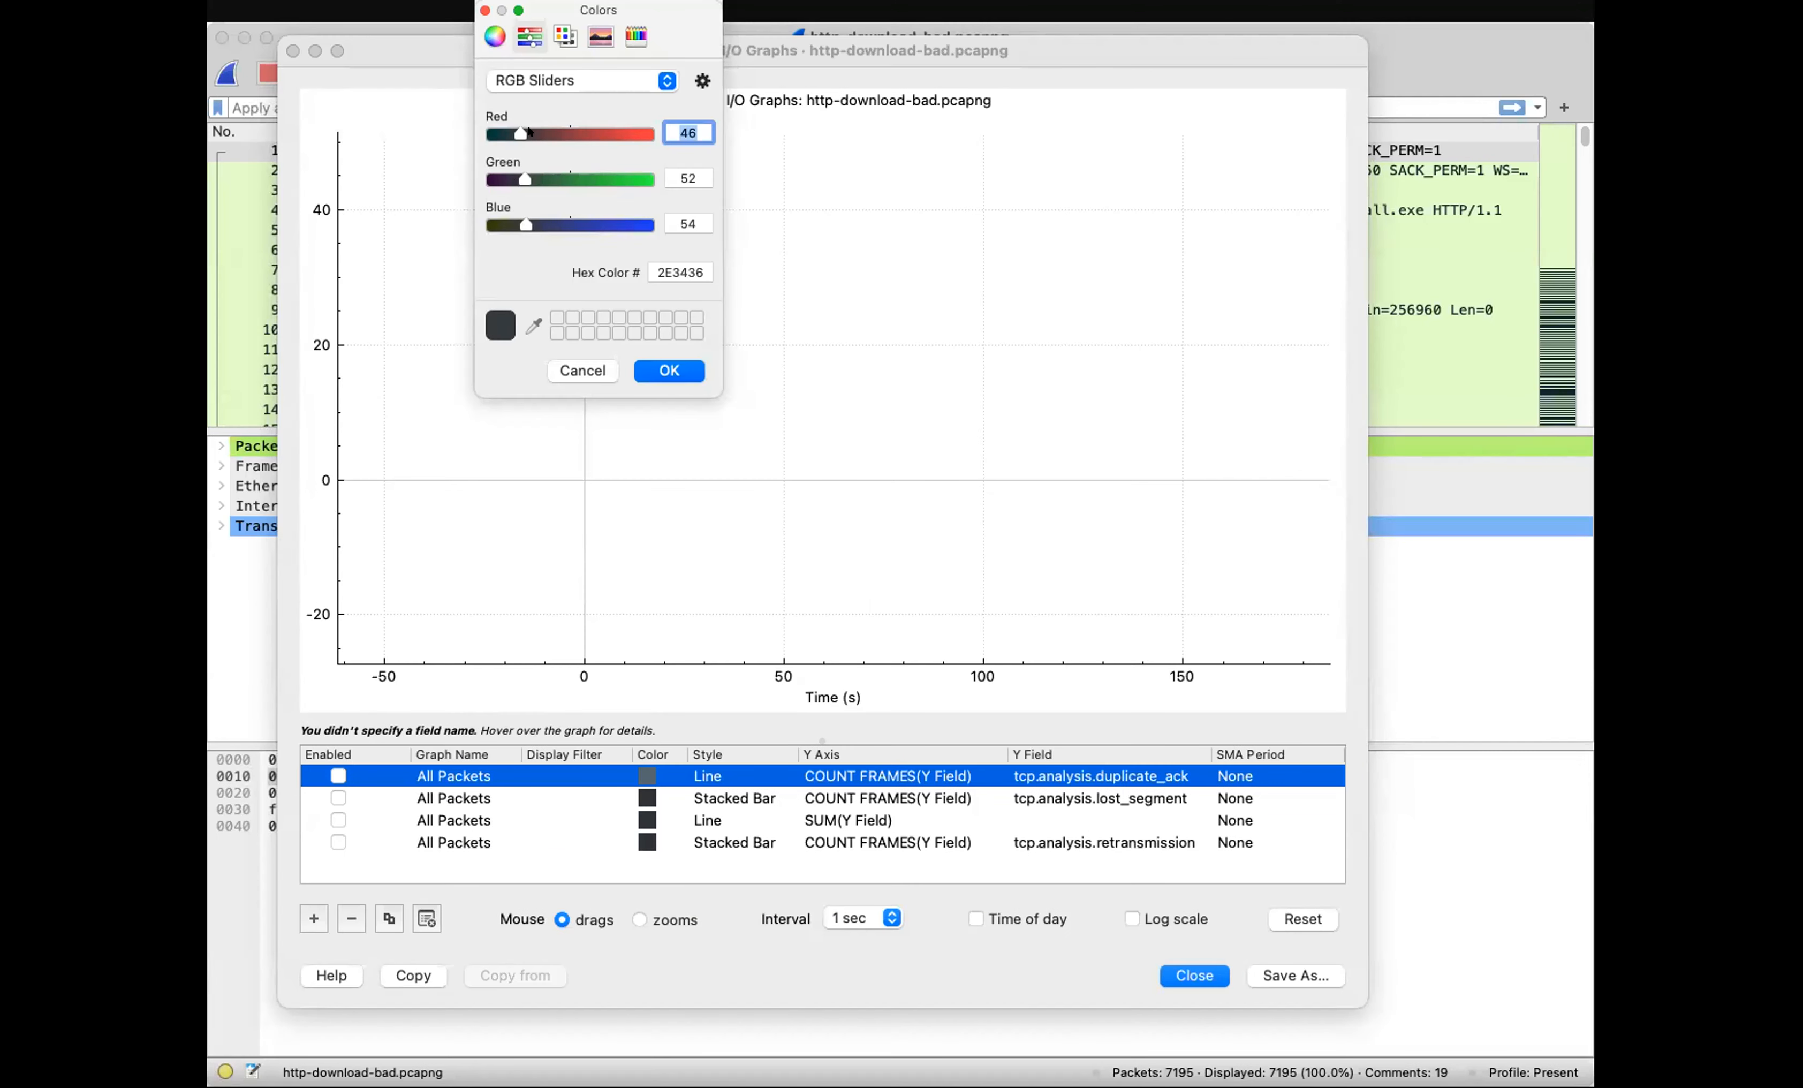
drag(520, 134, 725, 129)
drag(526, 180, 474, 220)
click(668, 370)
Color the tcp.analysis.lost_segment graph green by raising its green component to 255
double_click(645, 798)
drag(525, 180, 725, 187)
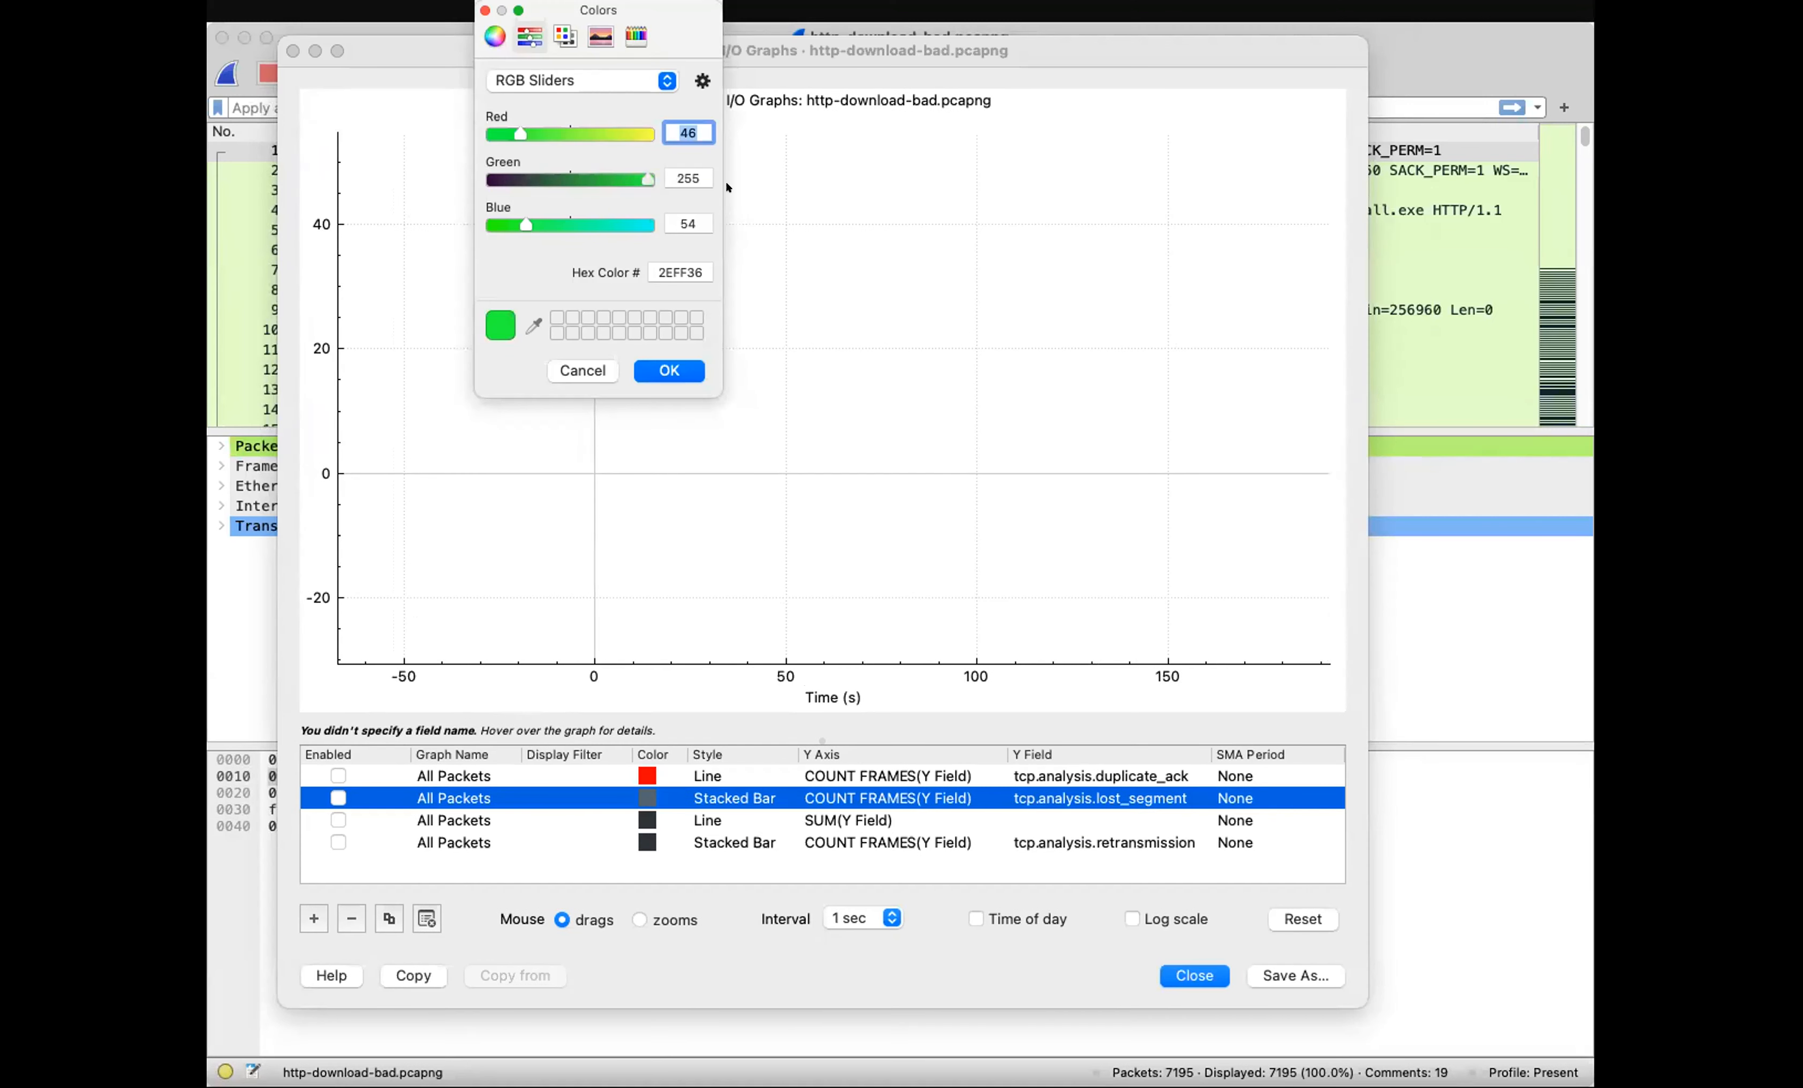
click(668, 370)
Color the tcp.analysis.retransmission graph cyan by raising its blue and green components
double_click(647, 842)
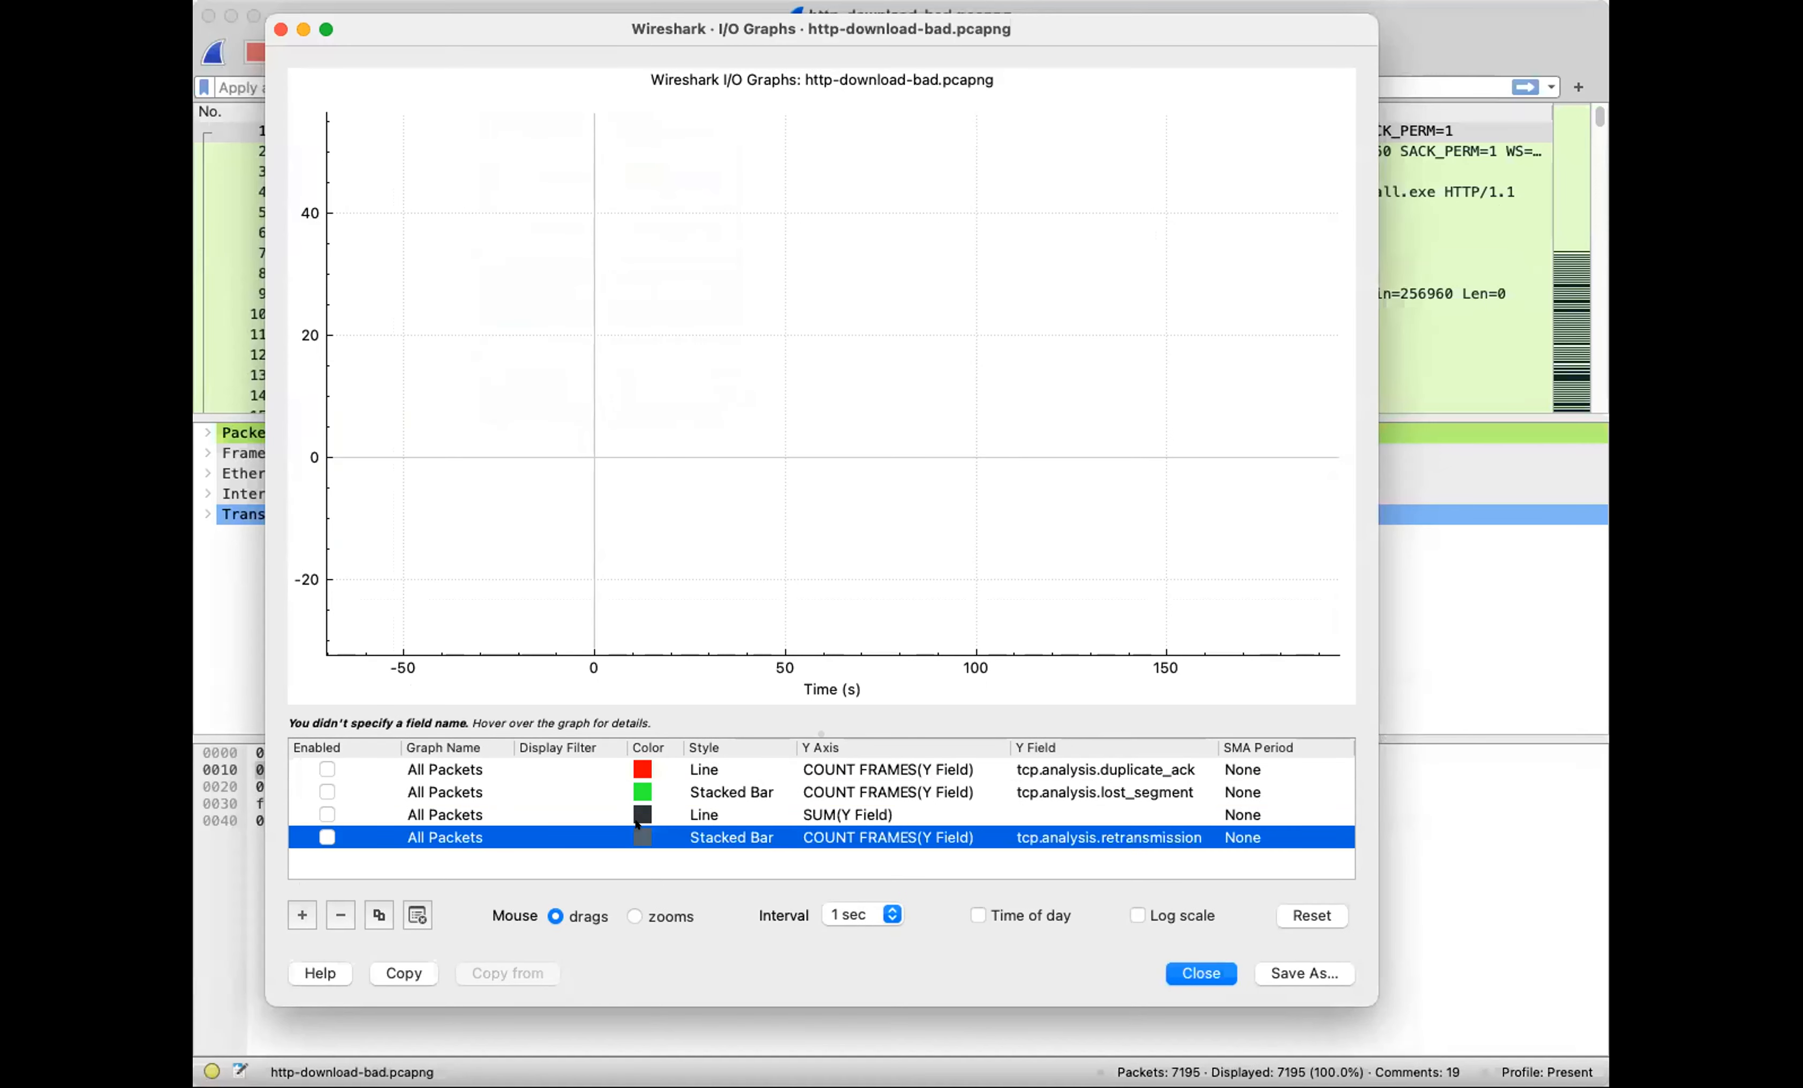
drag(526, 225, 655, 226)
drag(525, 180, 660, 182)
click(668, 370)
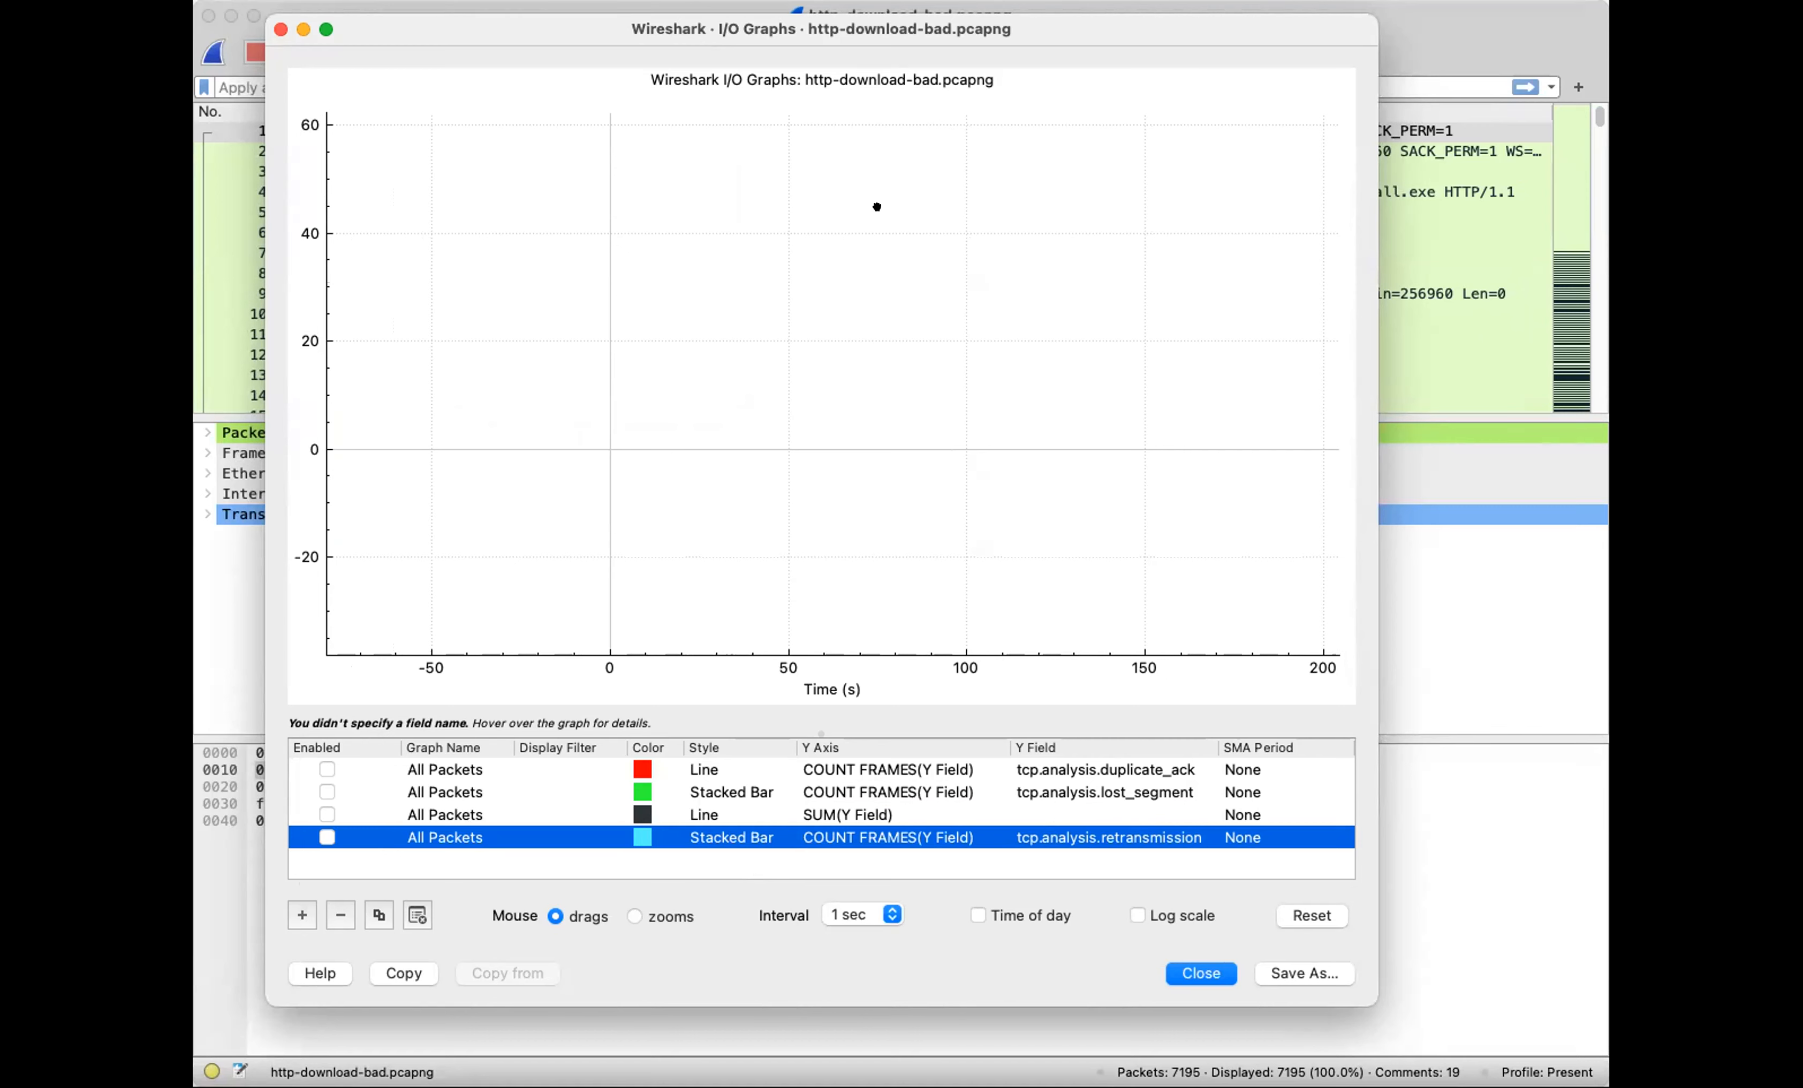
Go through the four graph entries one by one and compare their styles, Y axes and Y fields
click(1164, 770)
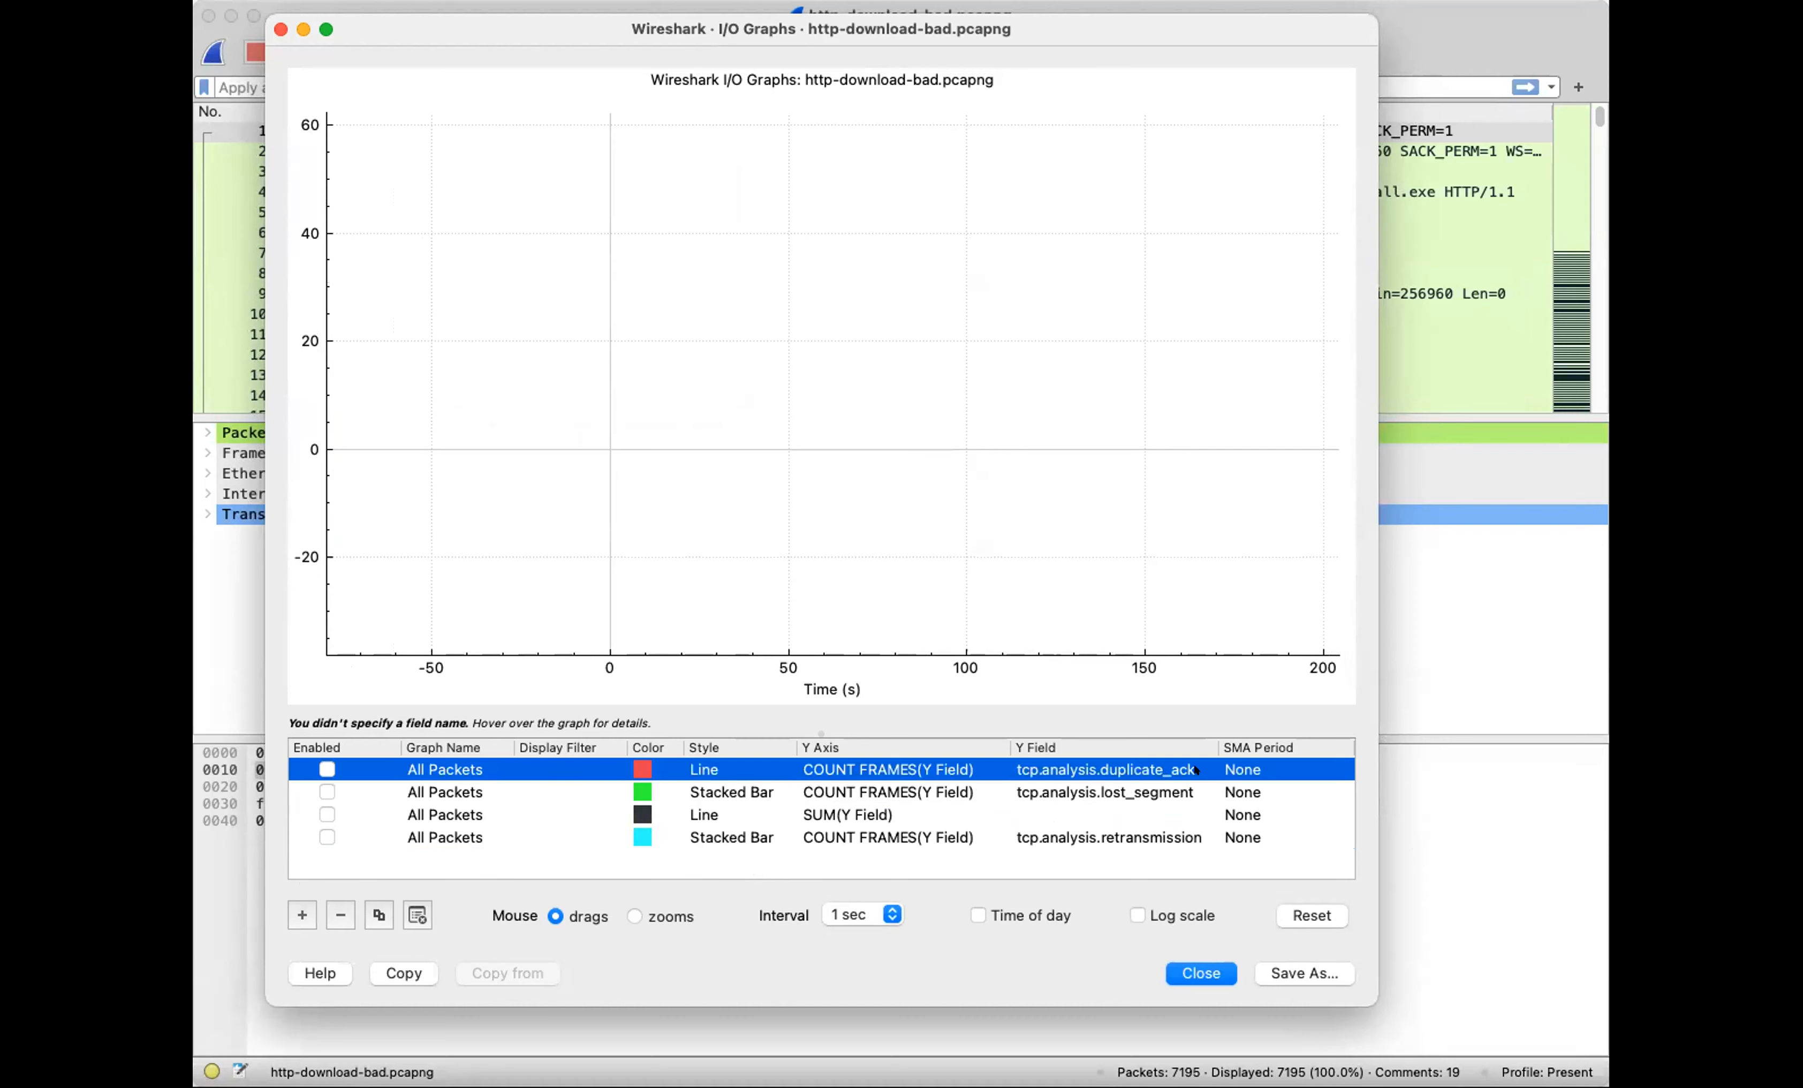
click(1195, 785)
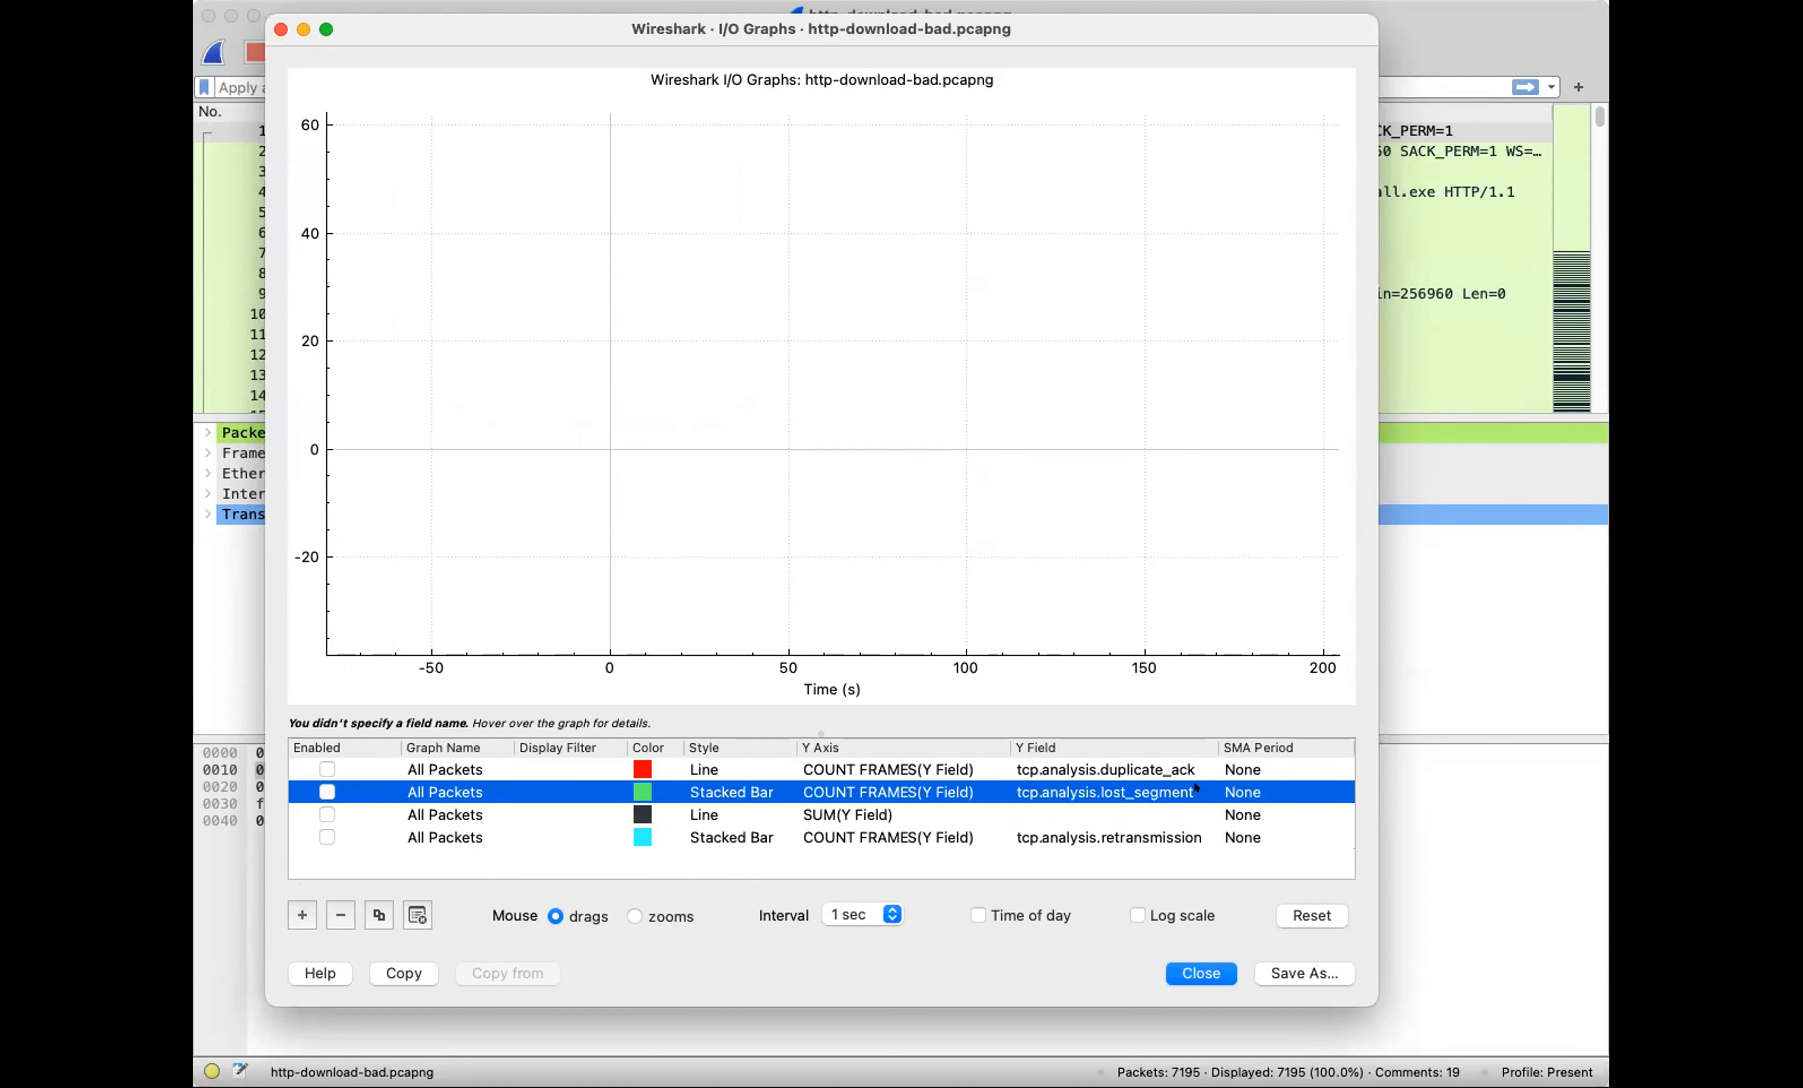
click(1194, 824)
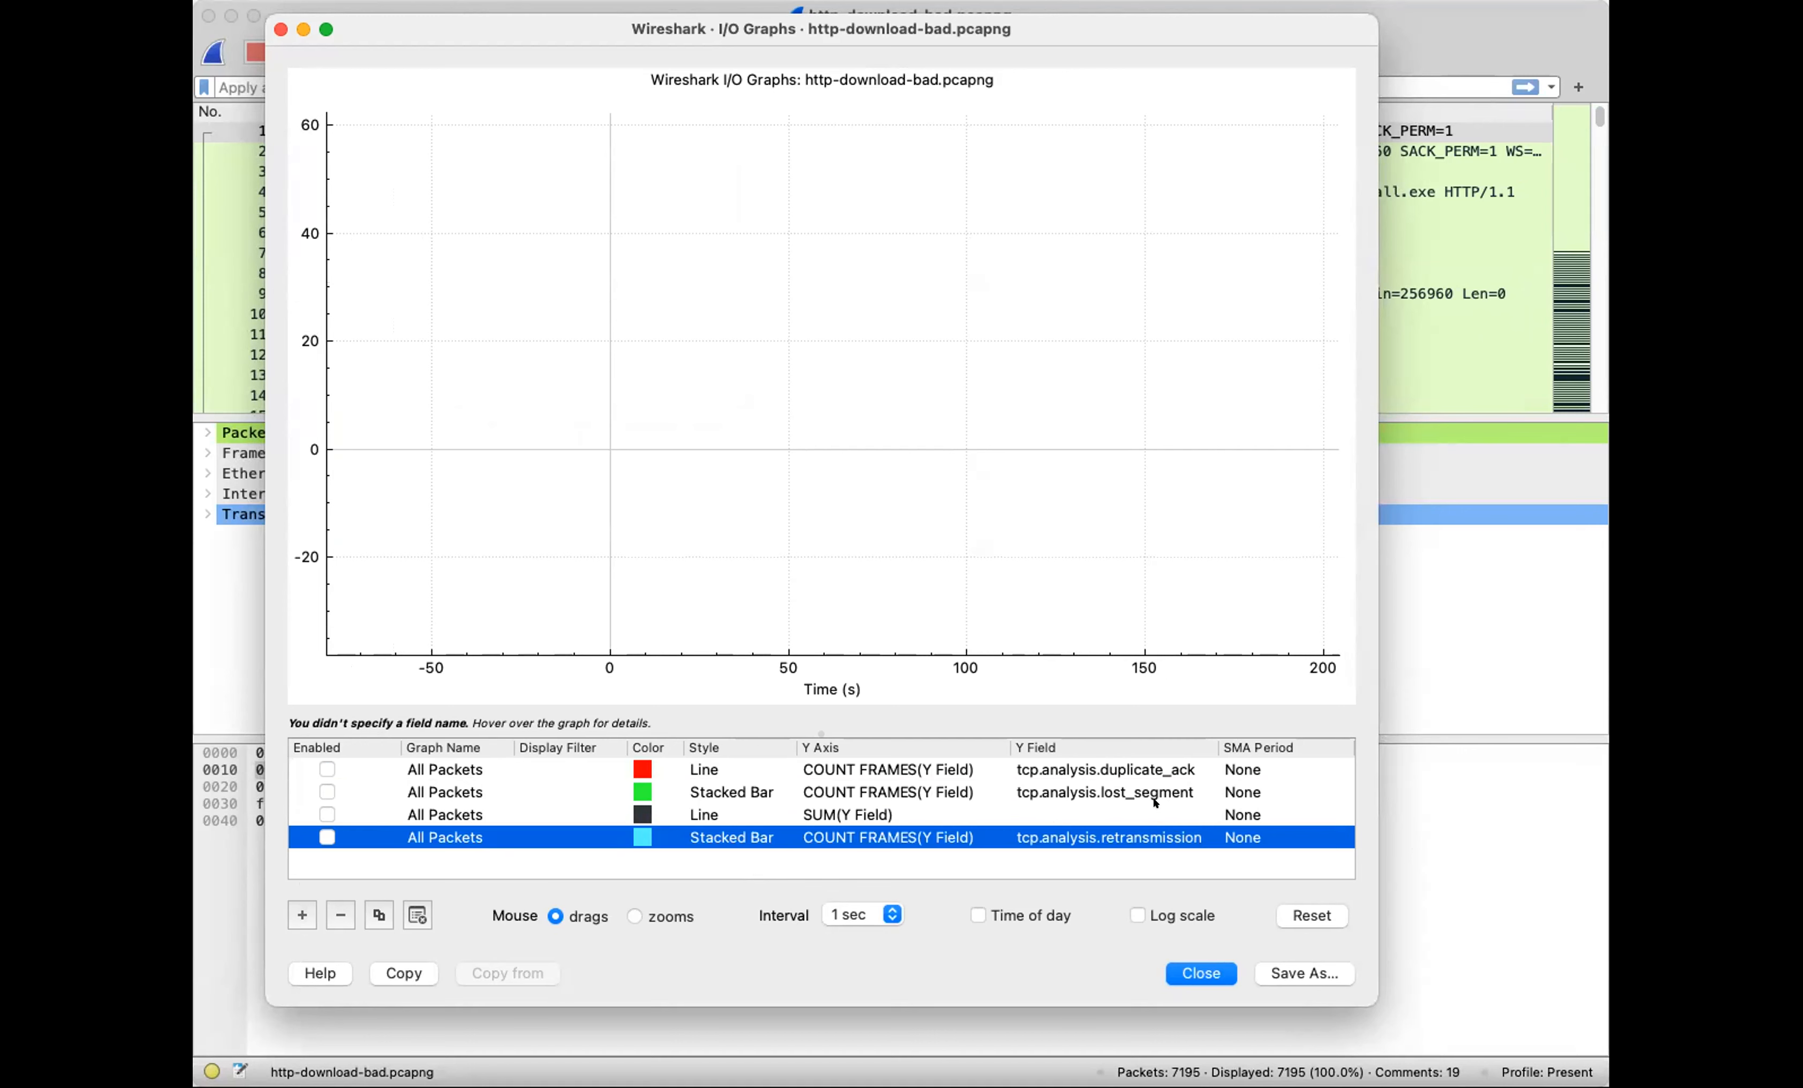
click(1142, 818)
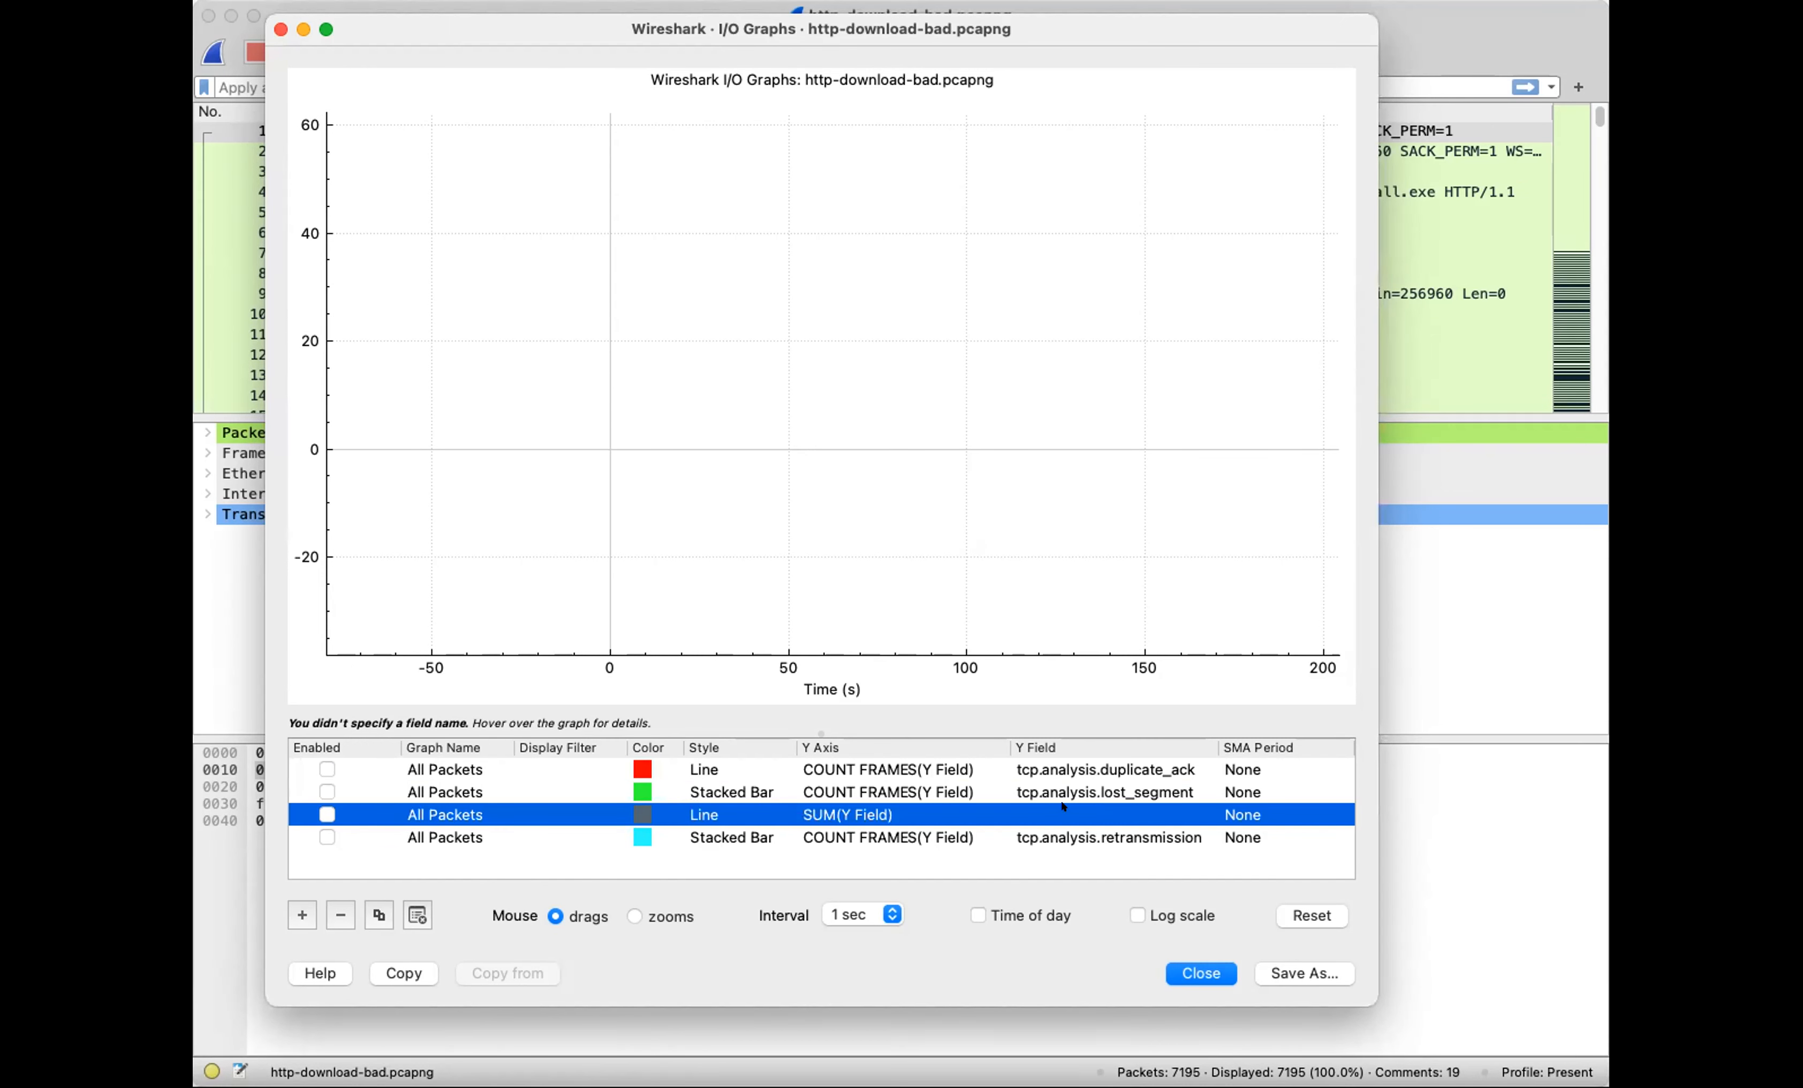
click(1104, 837)
key(Down)
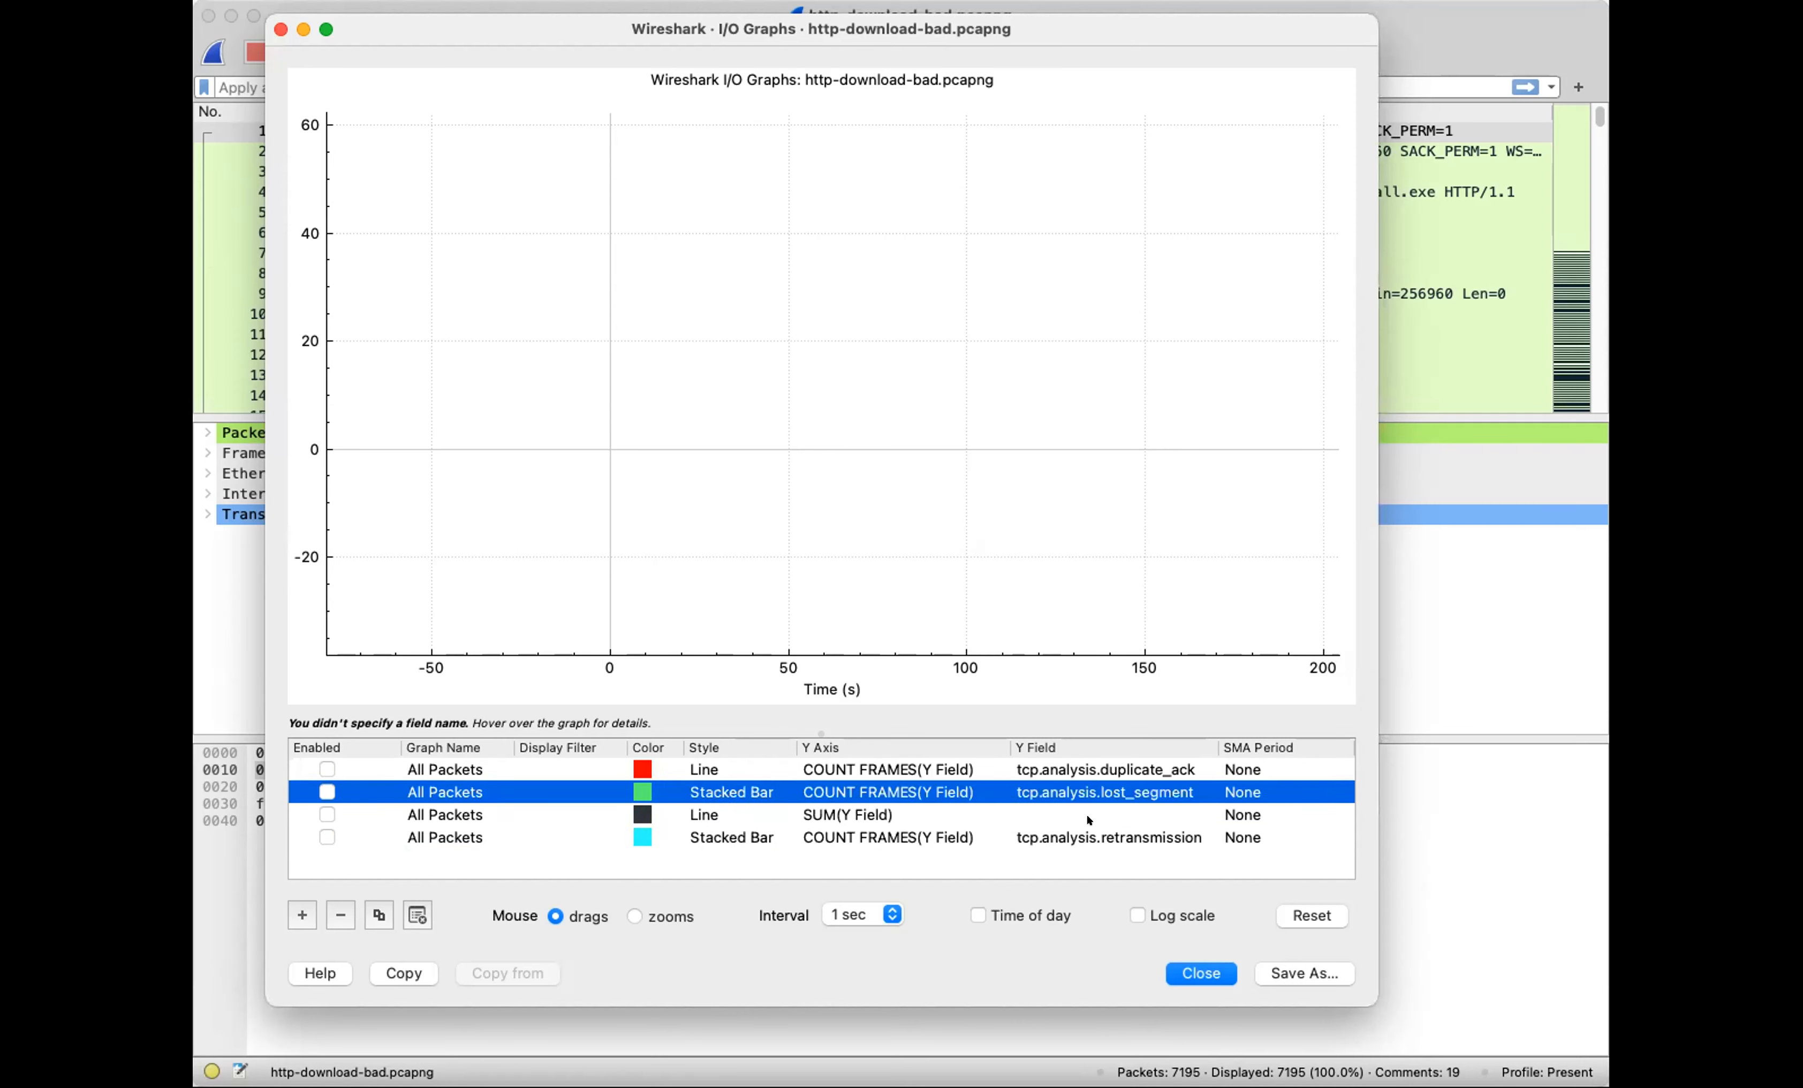
key(Down)
key(Down)
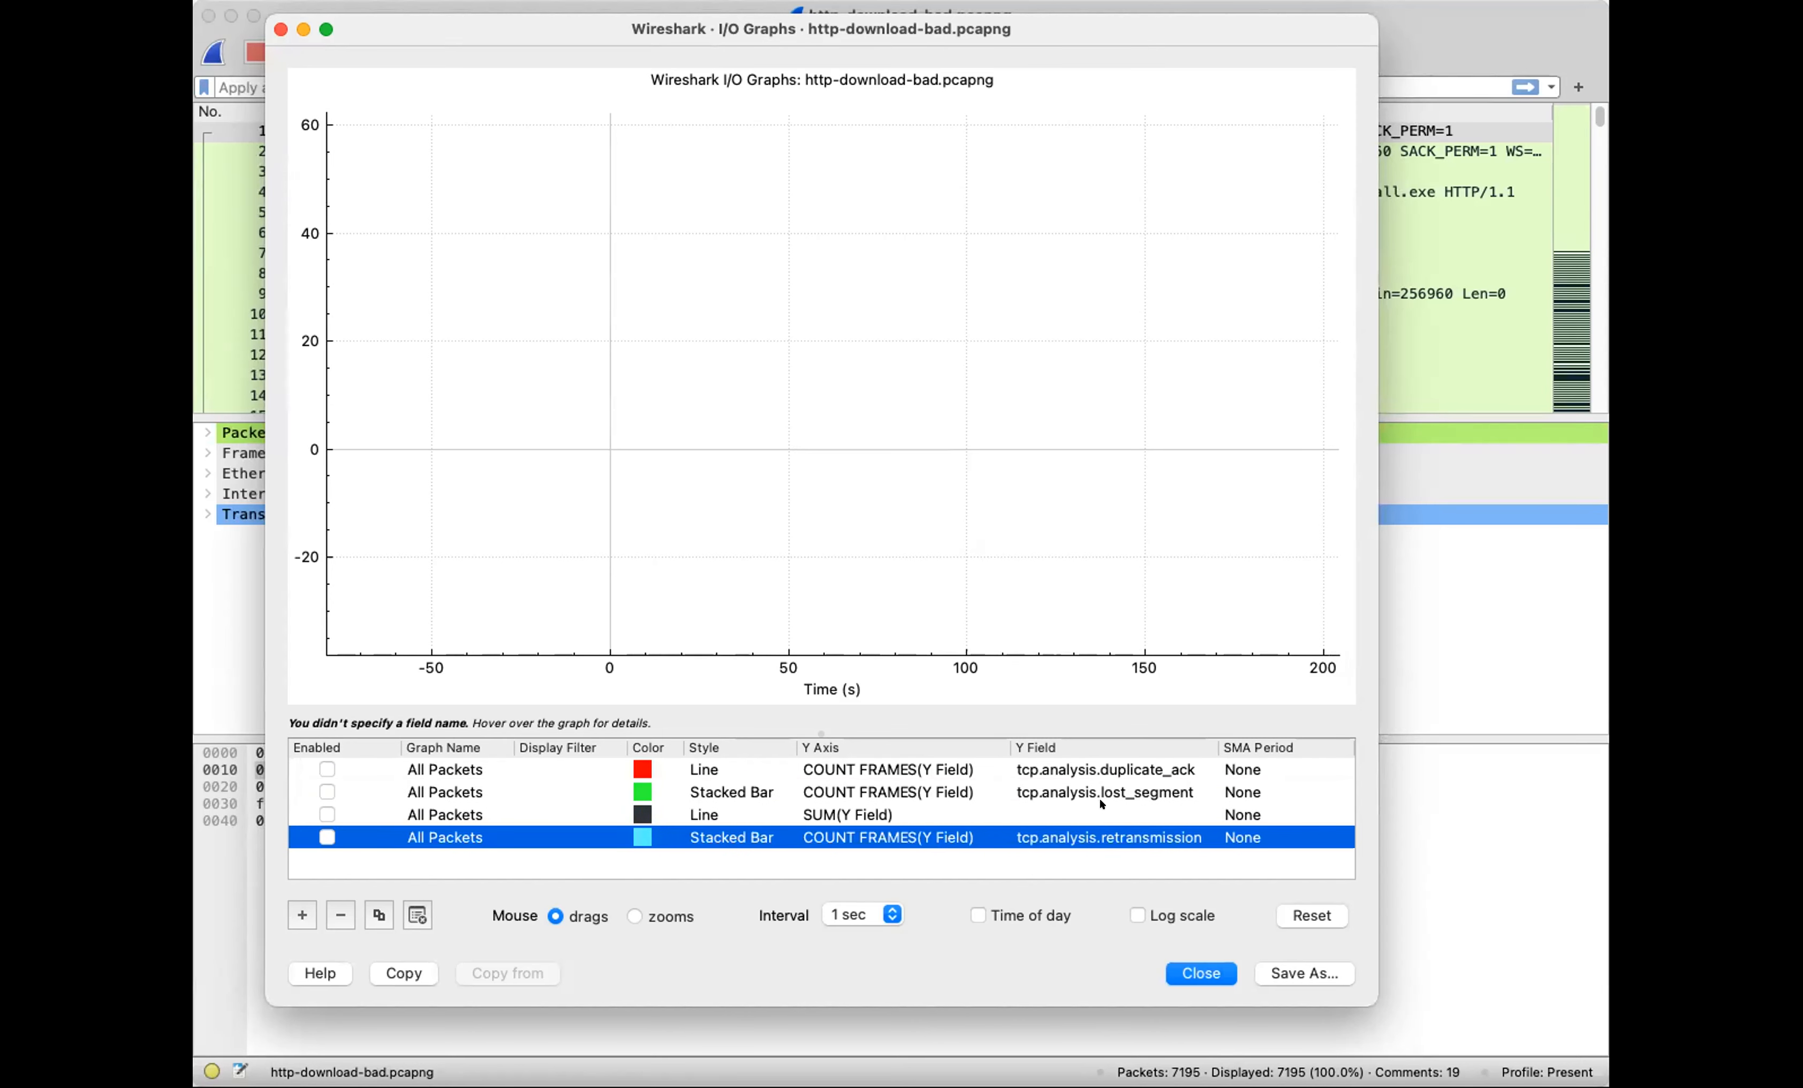
Try plotting the SUM(Y Field) graph with the view reset, and disable it again
click(327, 815)
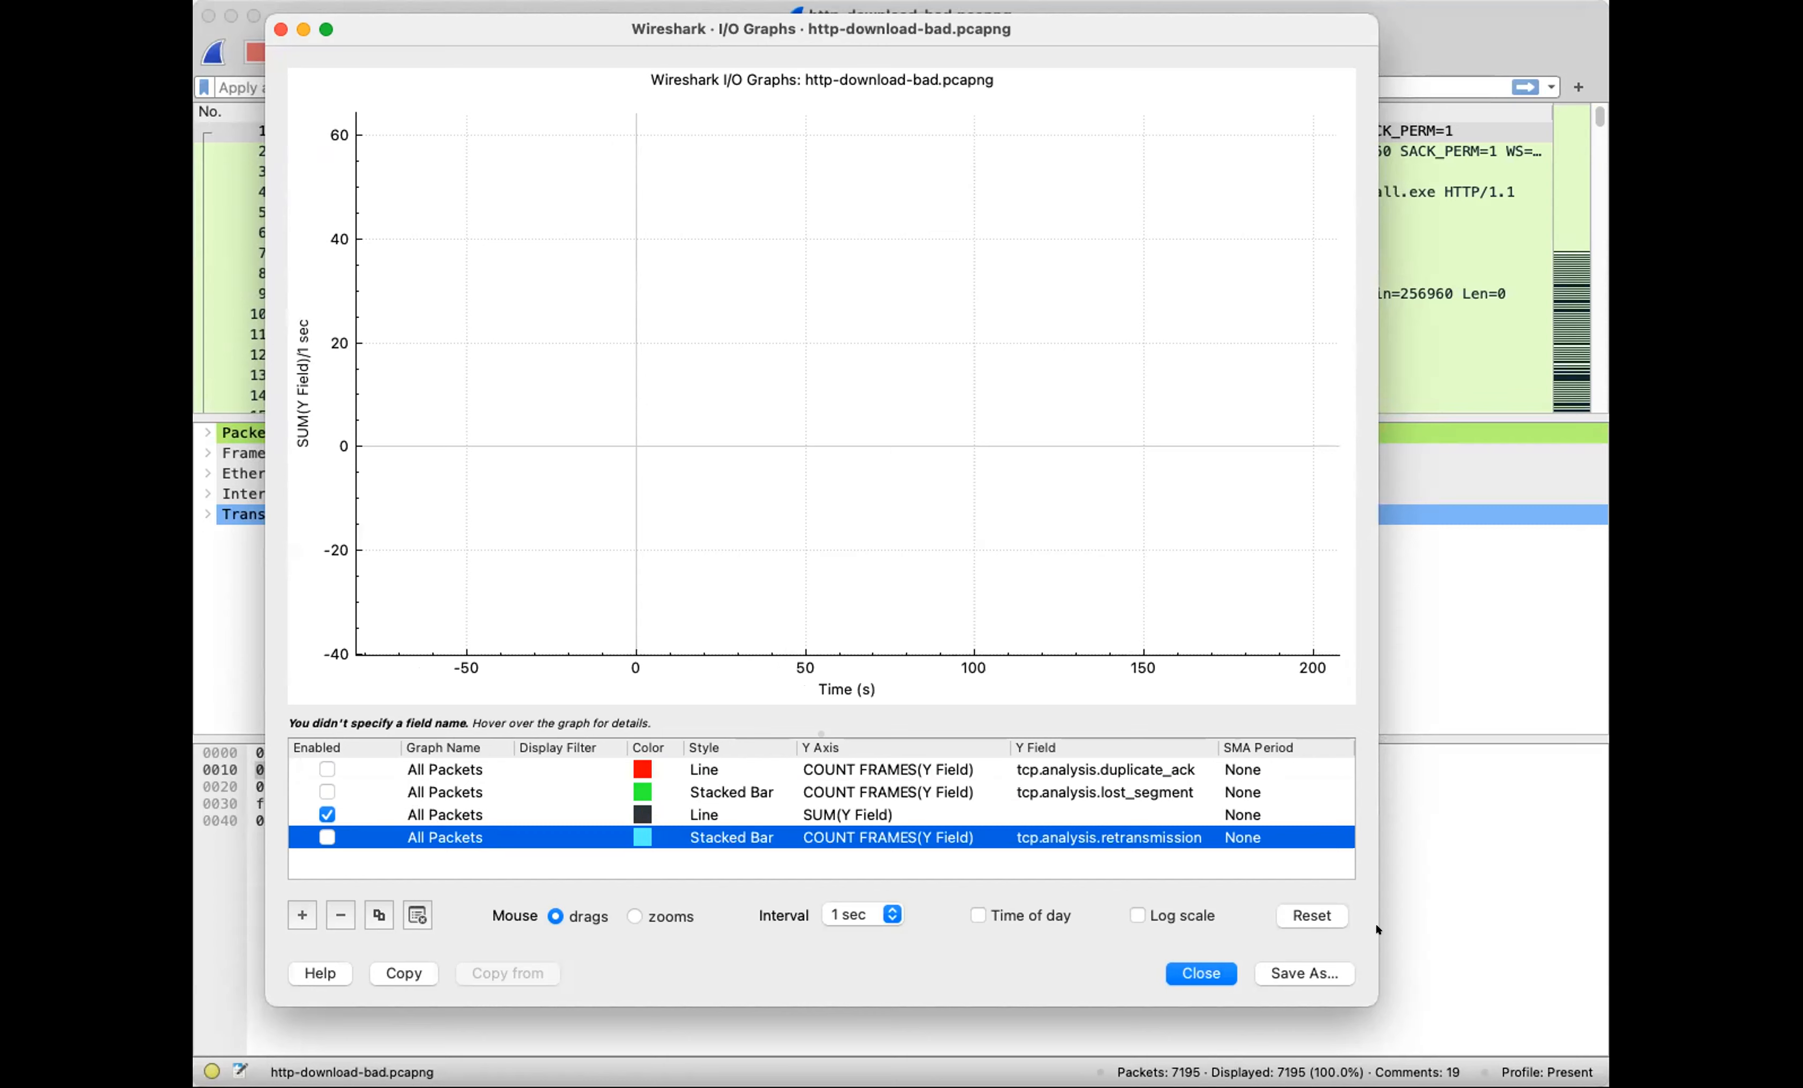
click(1299, 911)
click(326, 814)
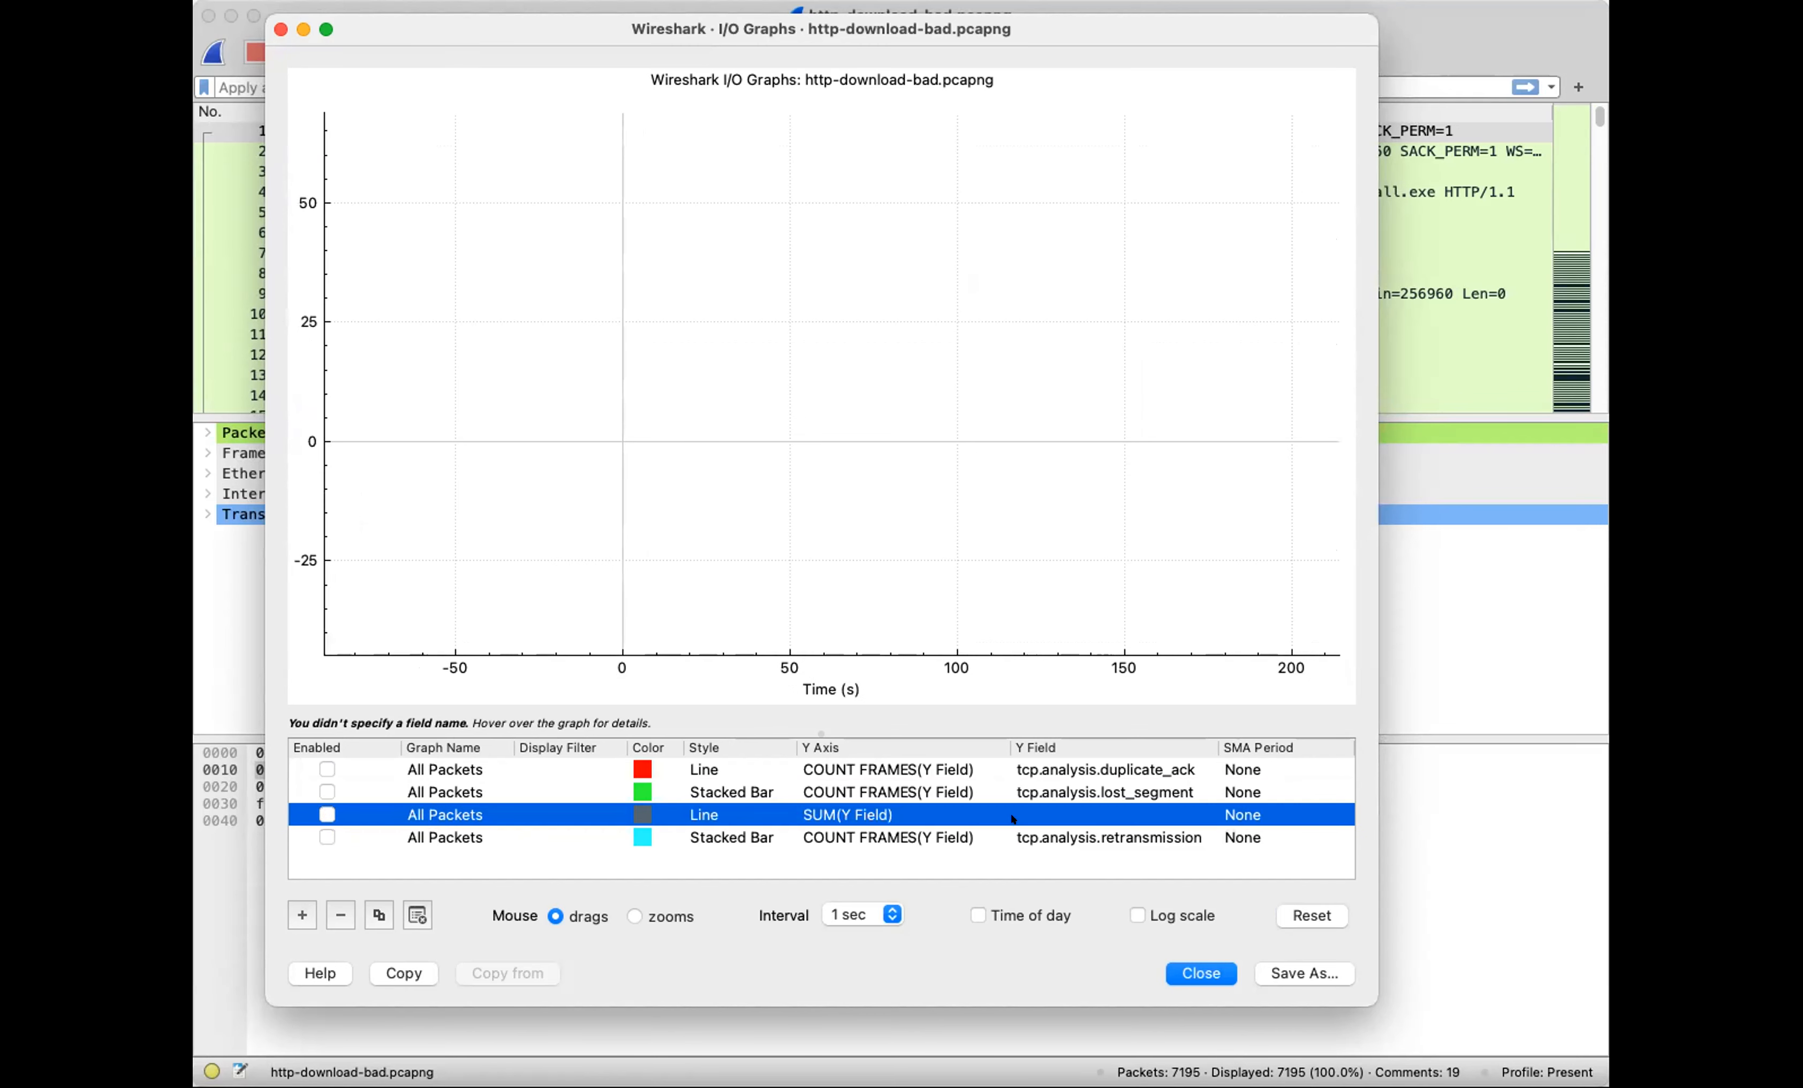
Review the duplicate ACK, lost segment and retransmission graphs to decide which field the challenge asks for
click(1143, 769)
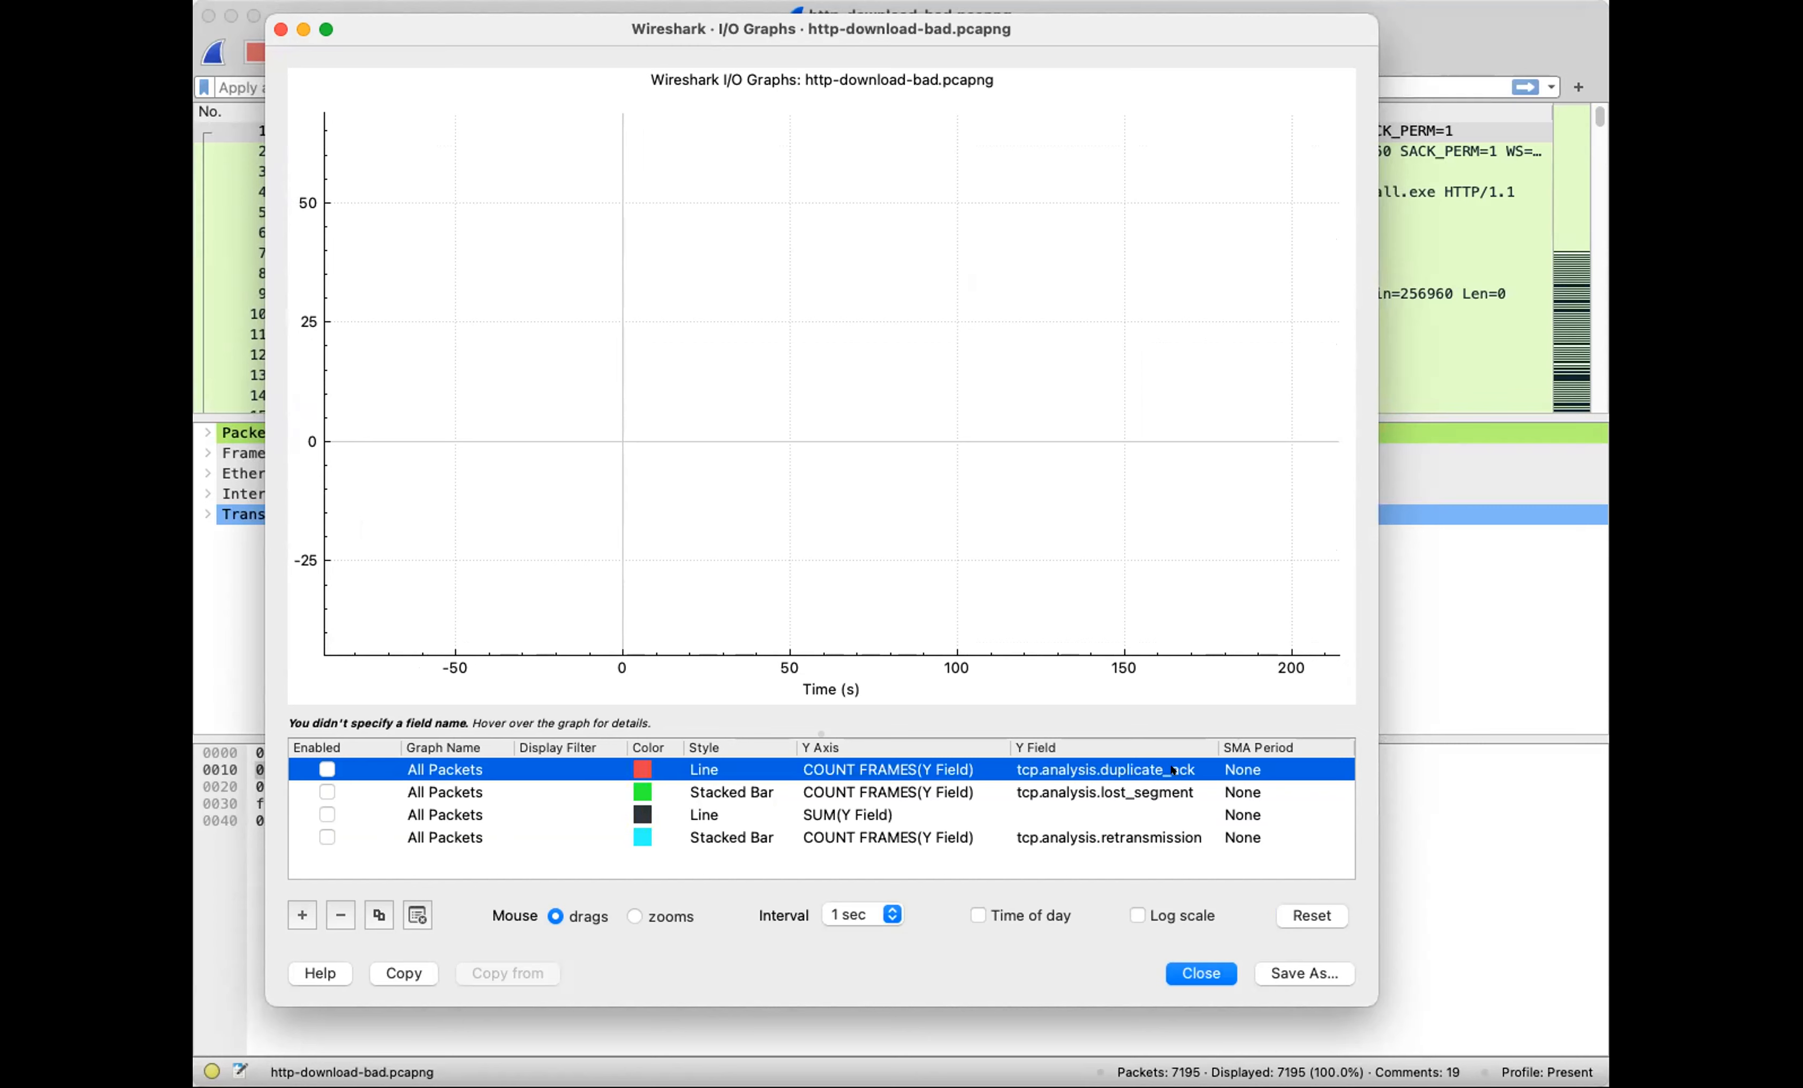
click(1162, 790)
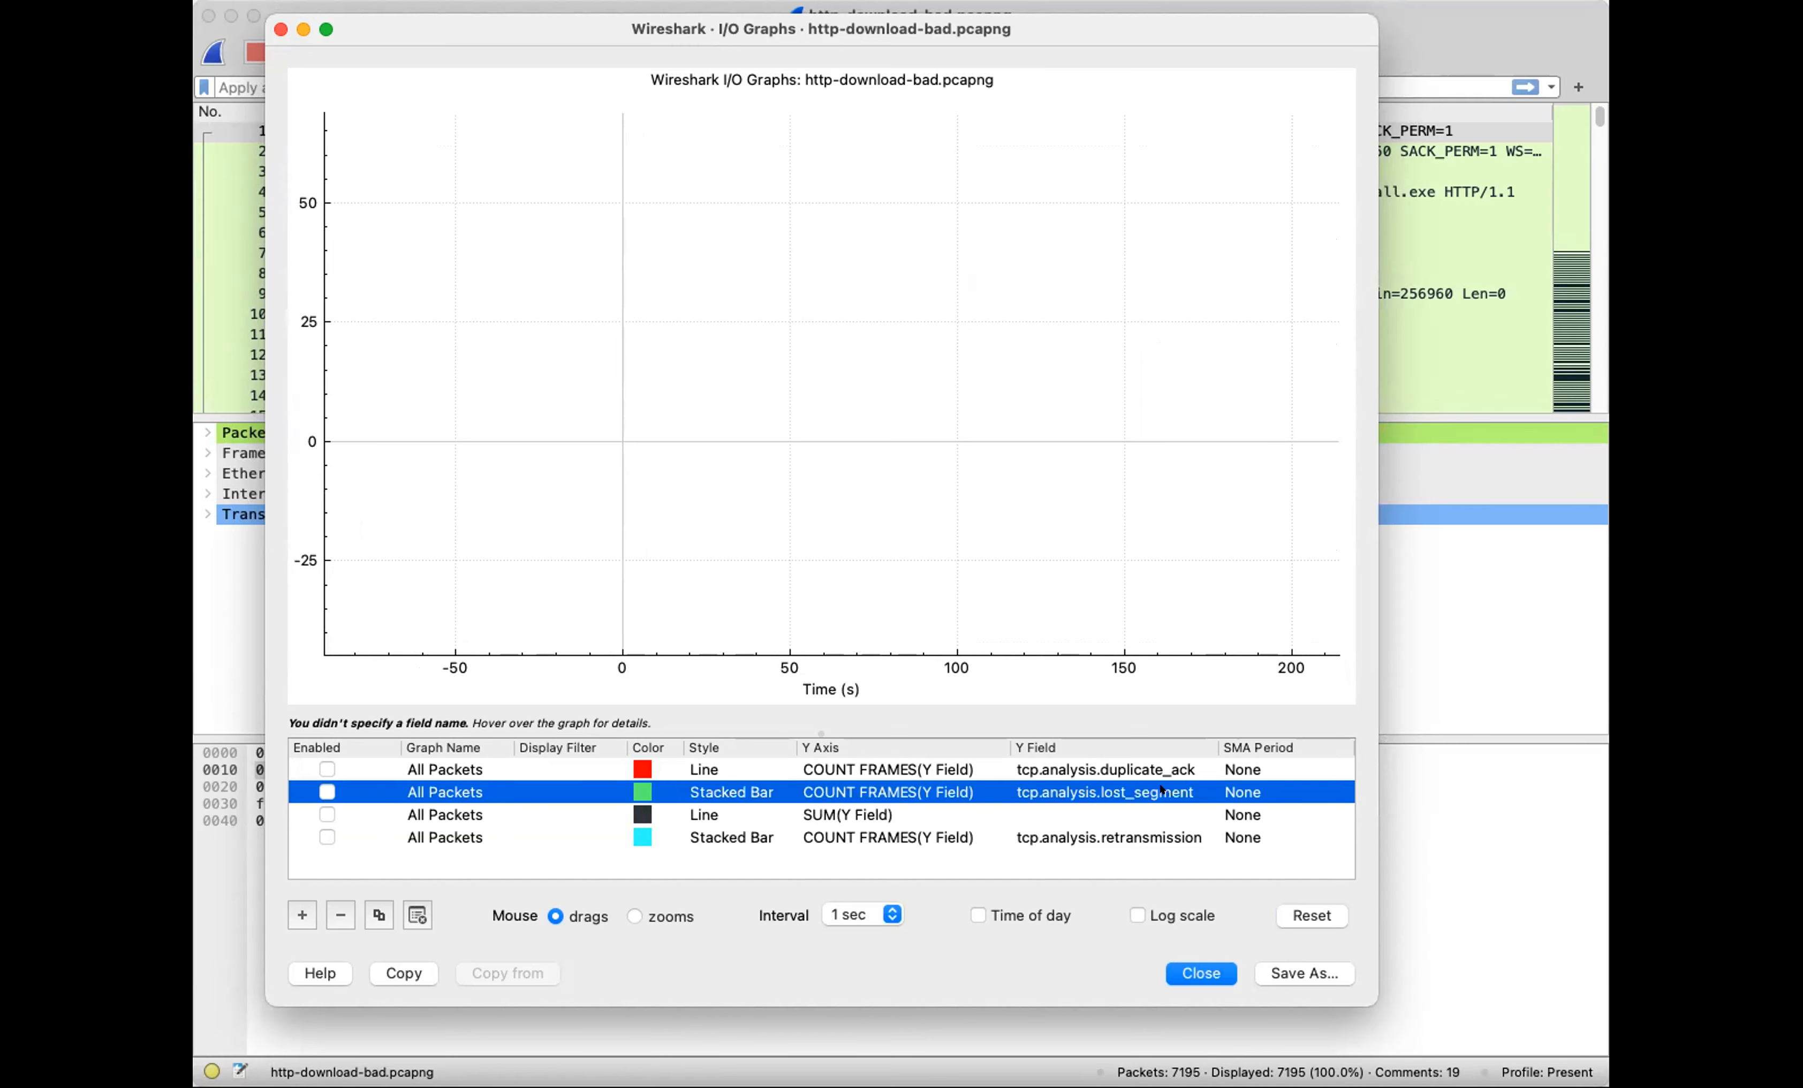
click(1175, 837)
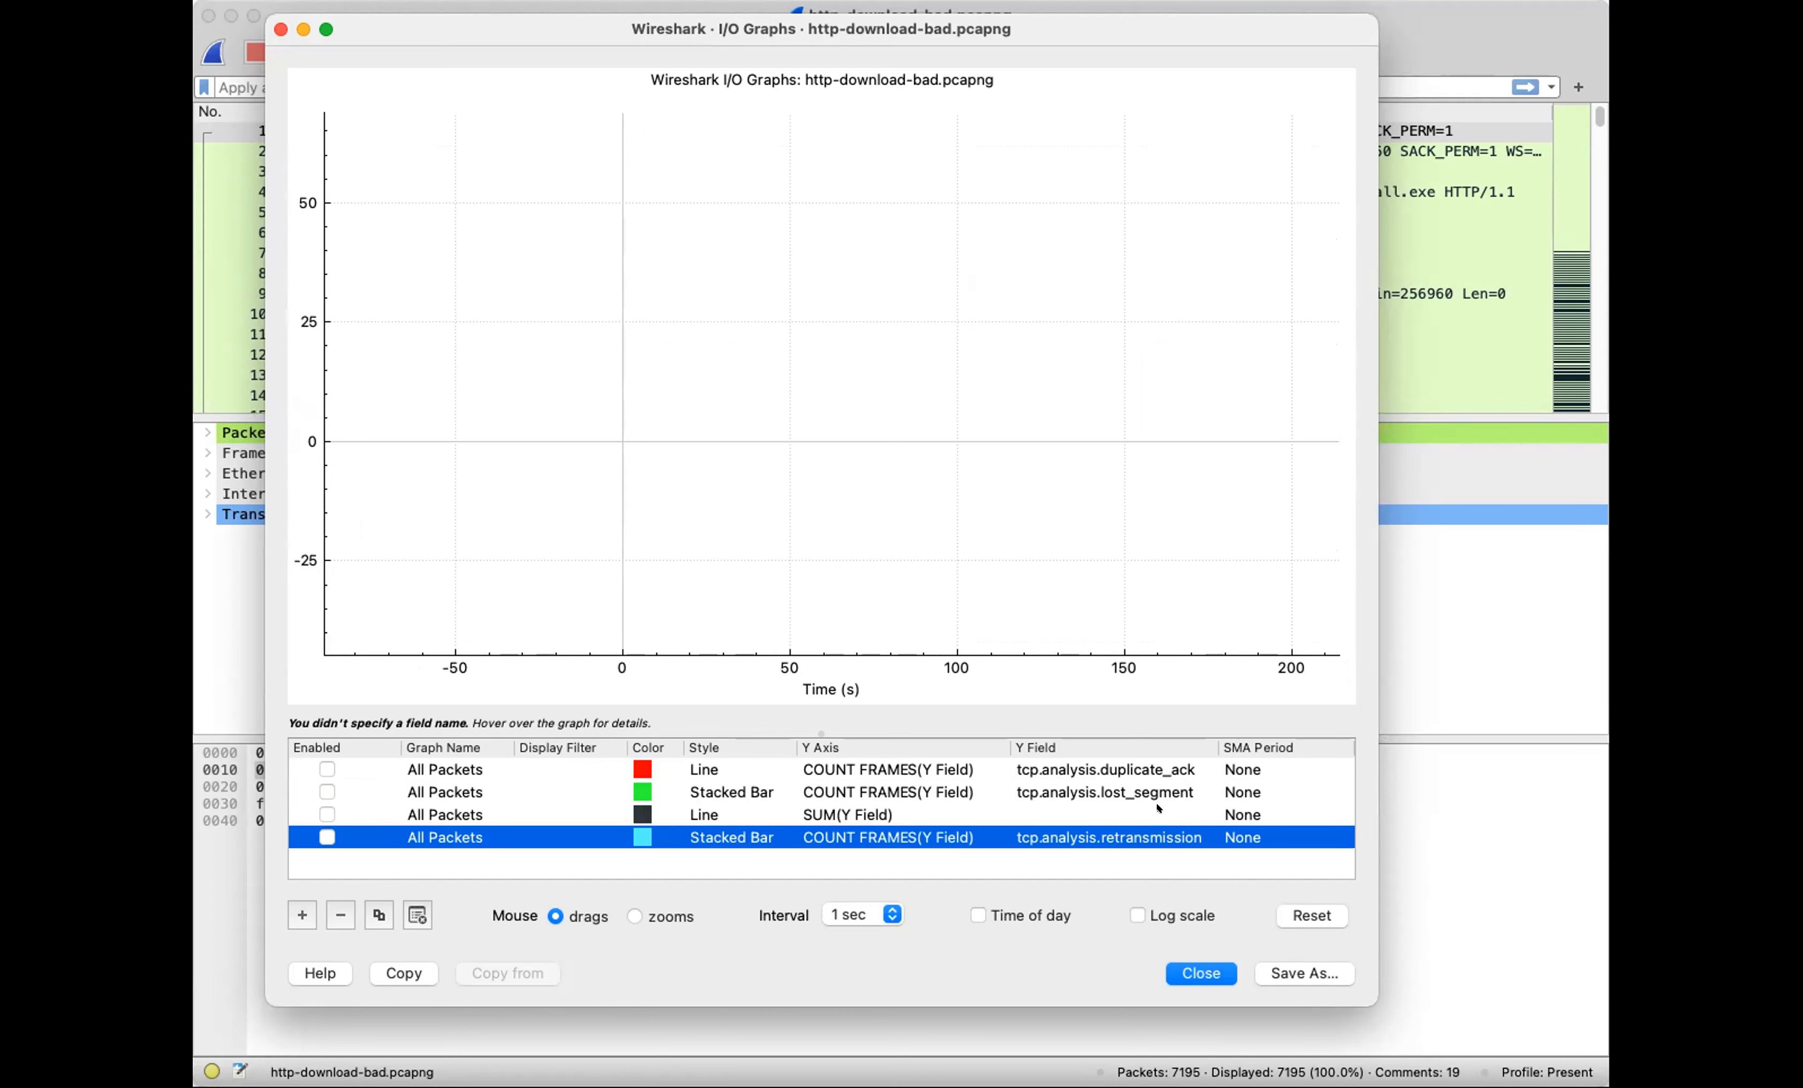
click(1089, 769)
click(1098, 792)
click(1100, 840)
Close the I/O Graphs window and return to the packet list
key(super+Tab)
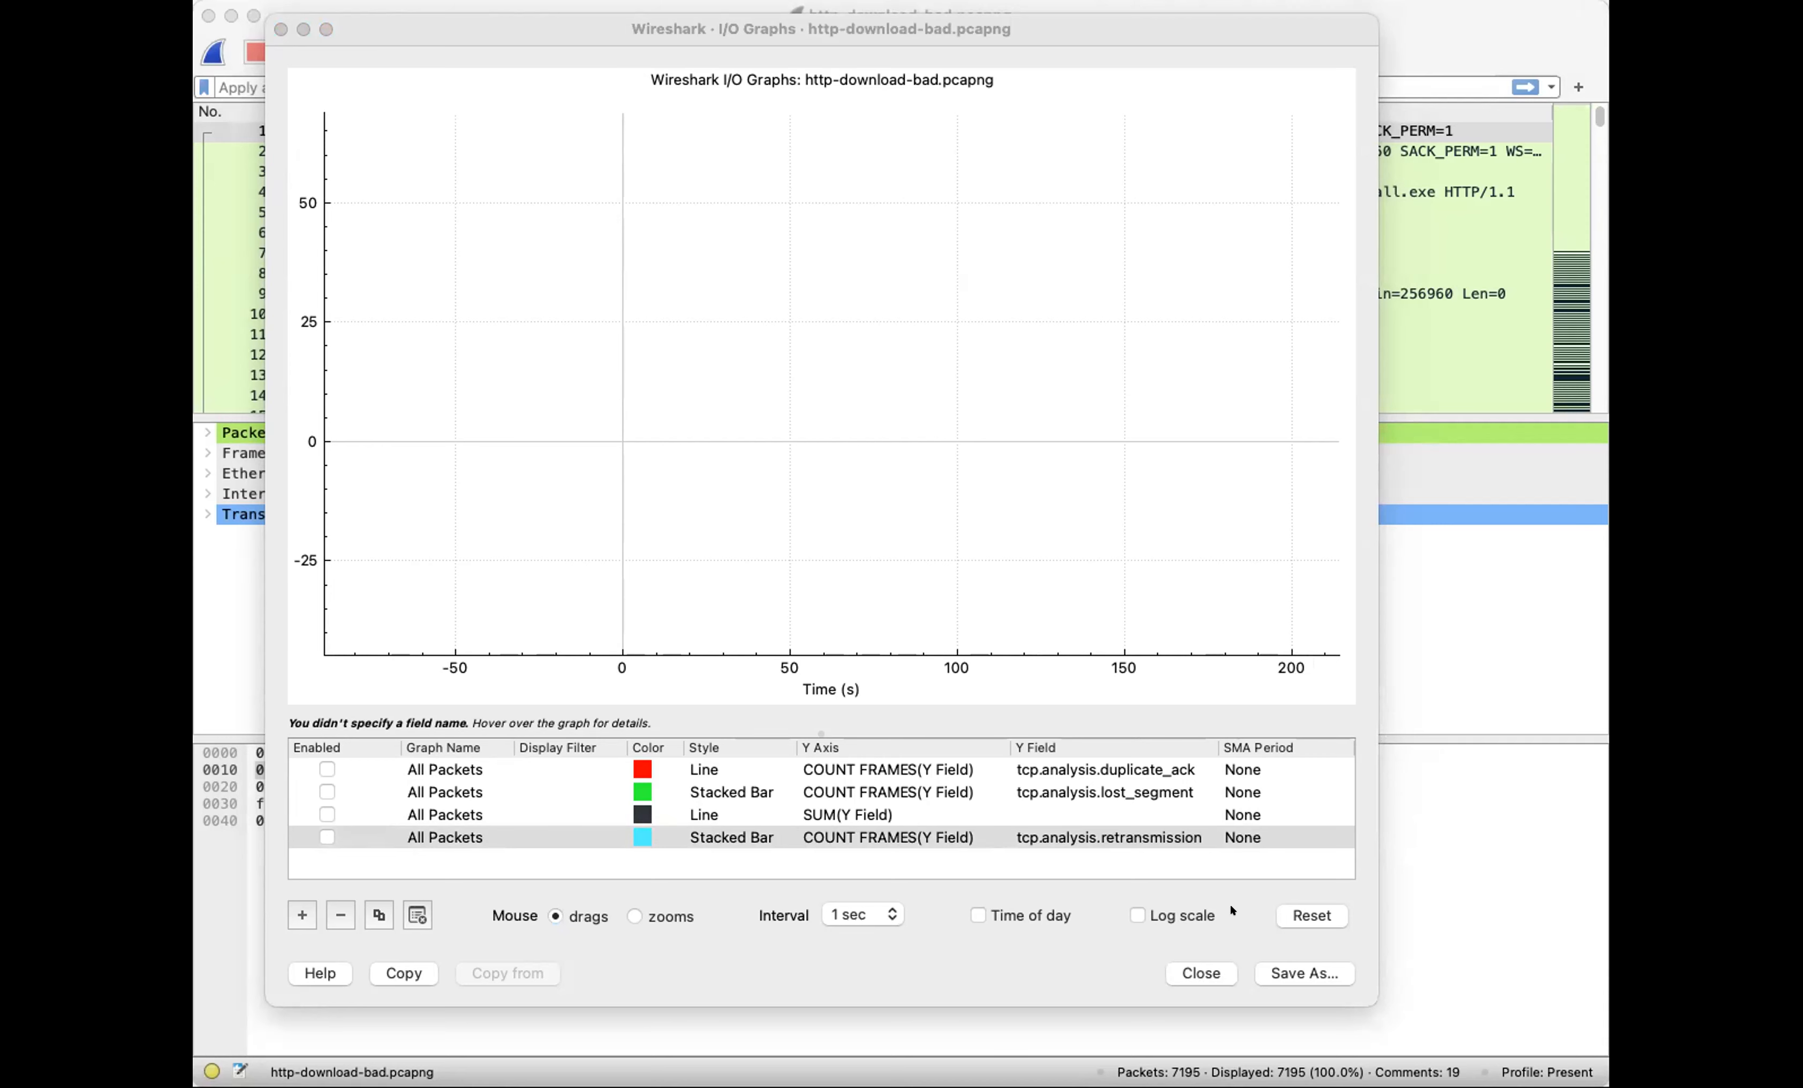
click(1191, 967)
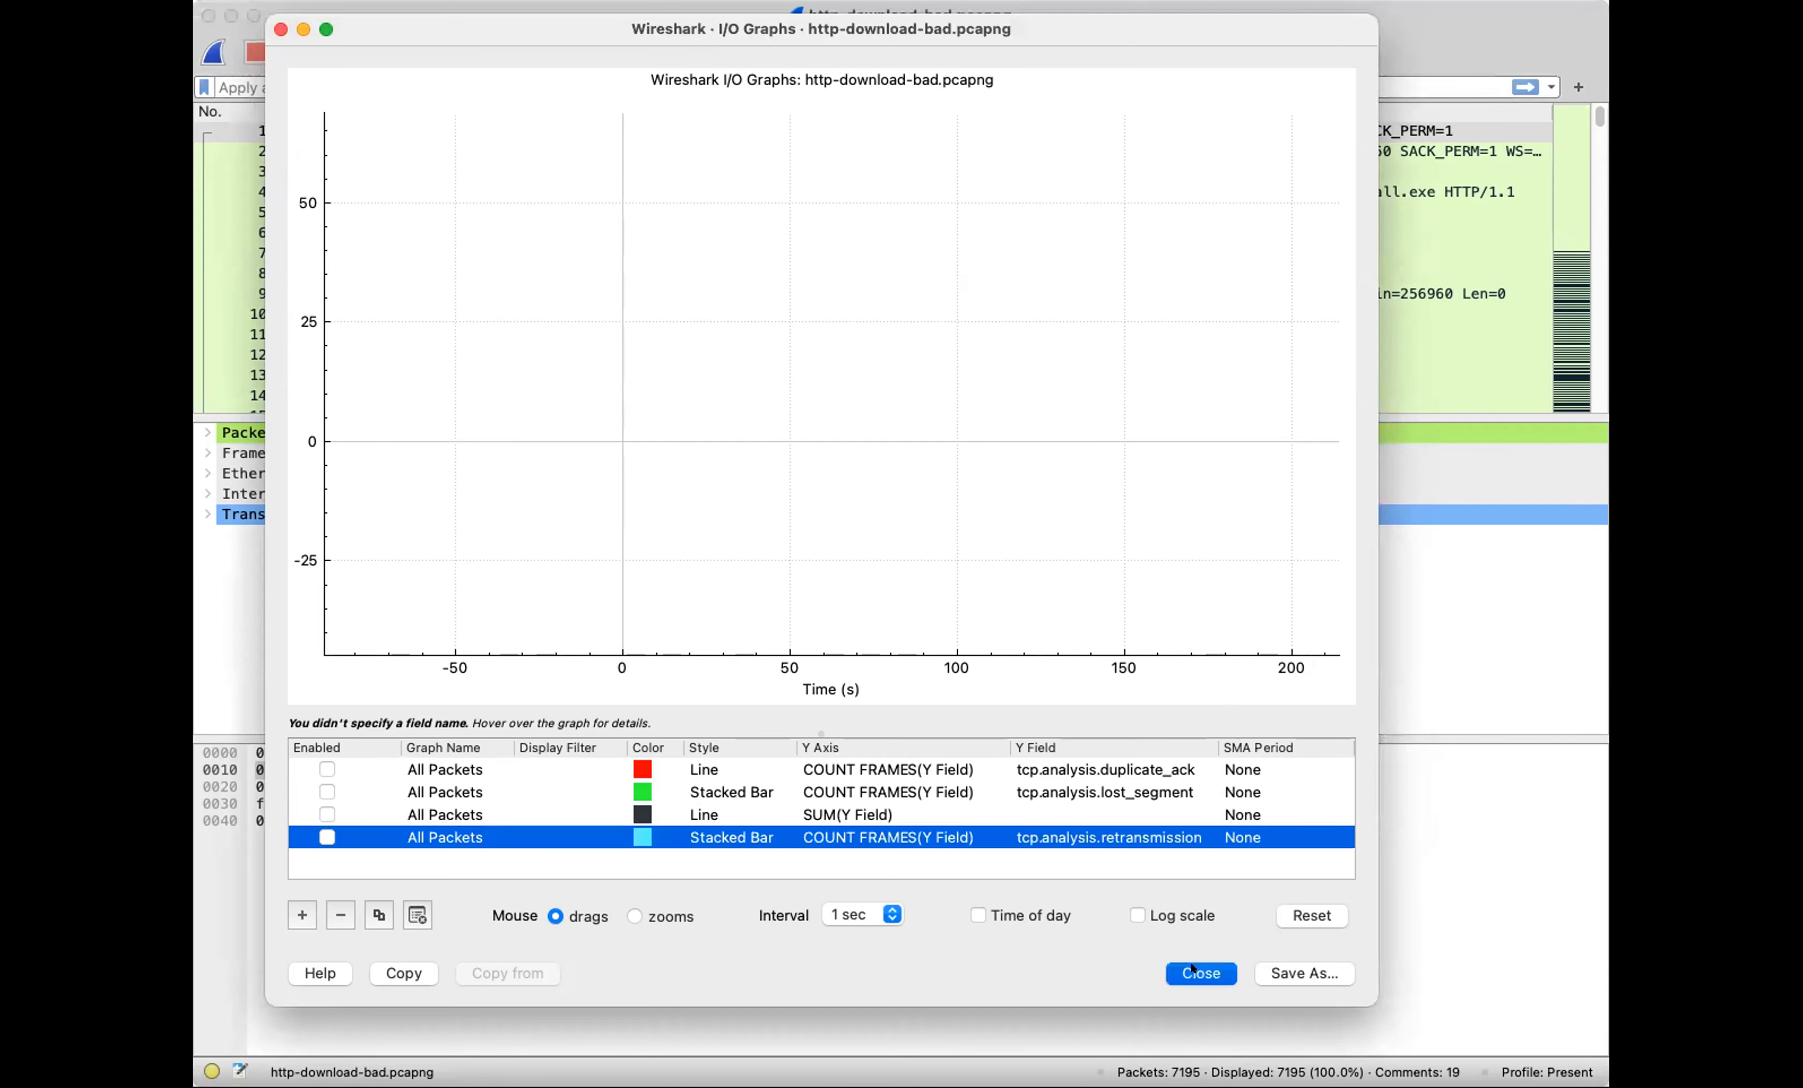
click(1191, 968)
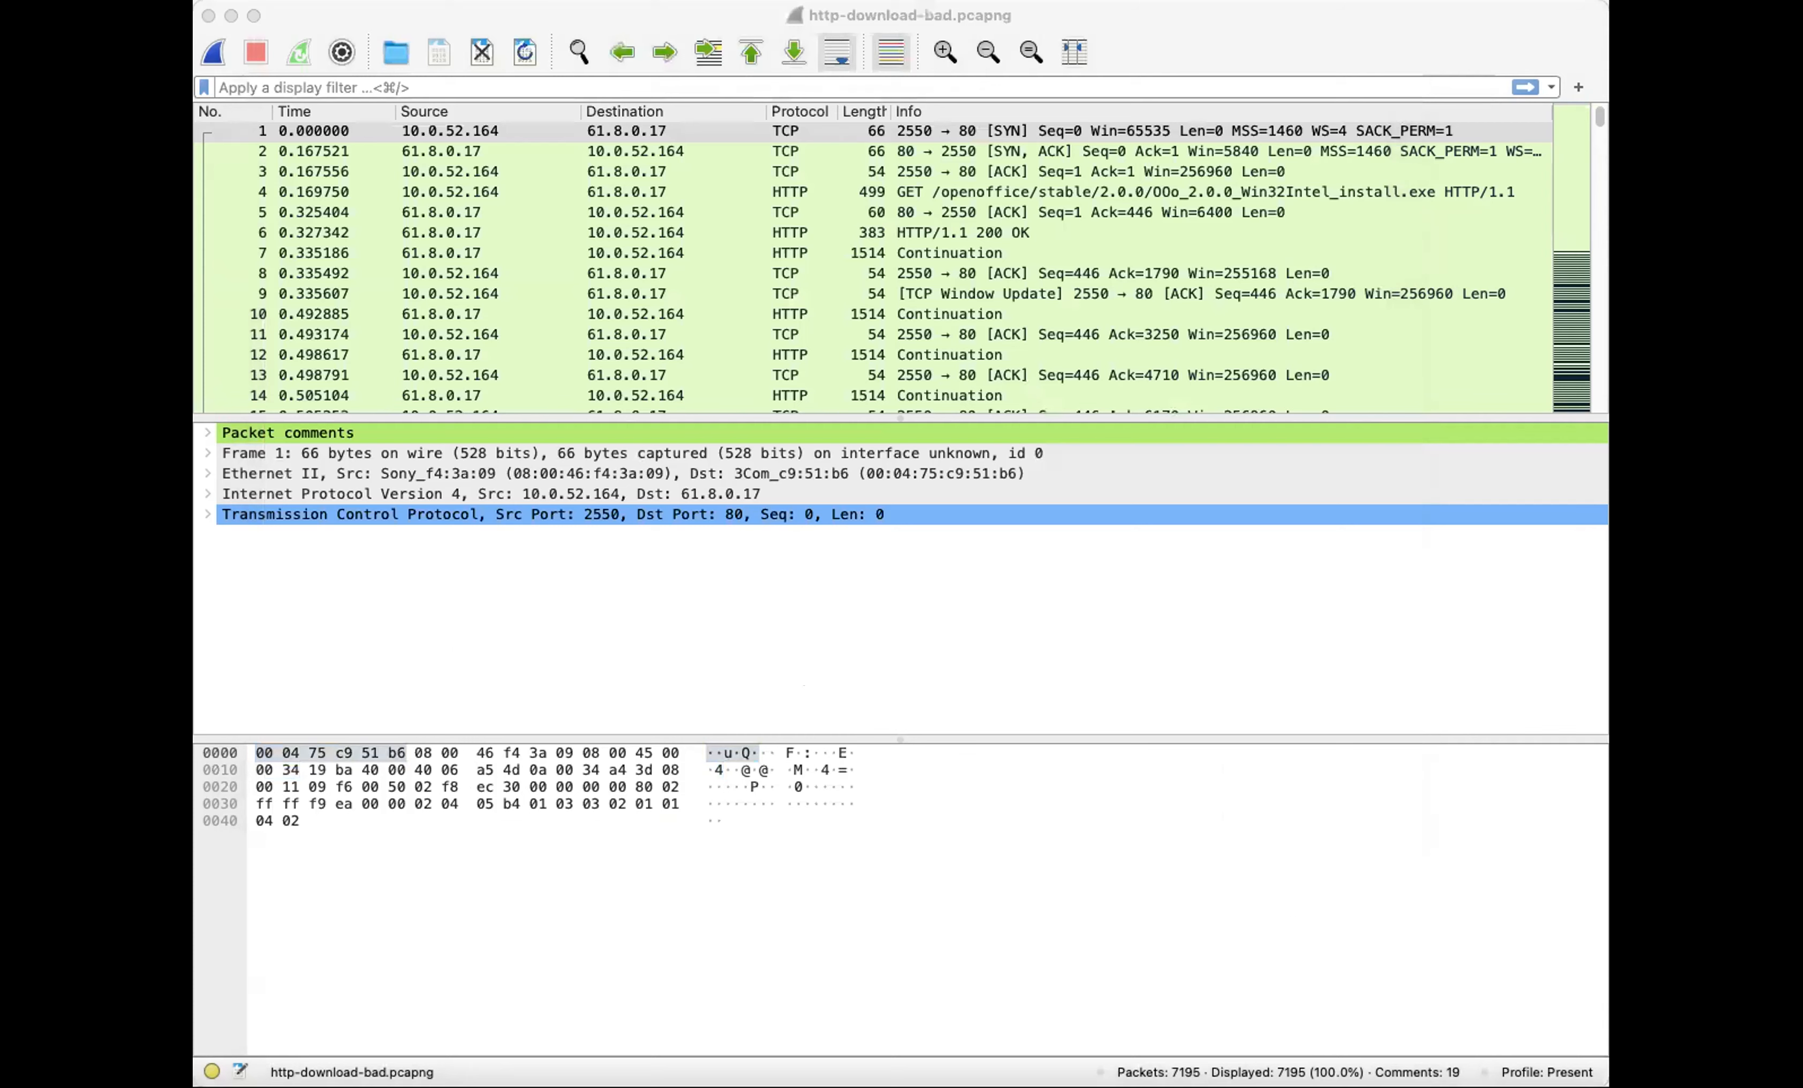